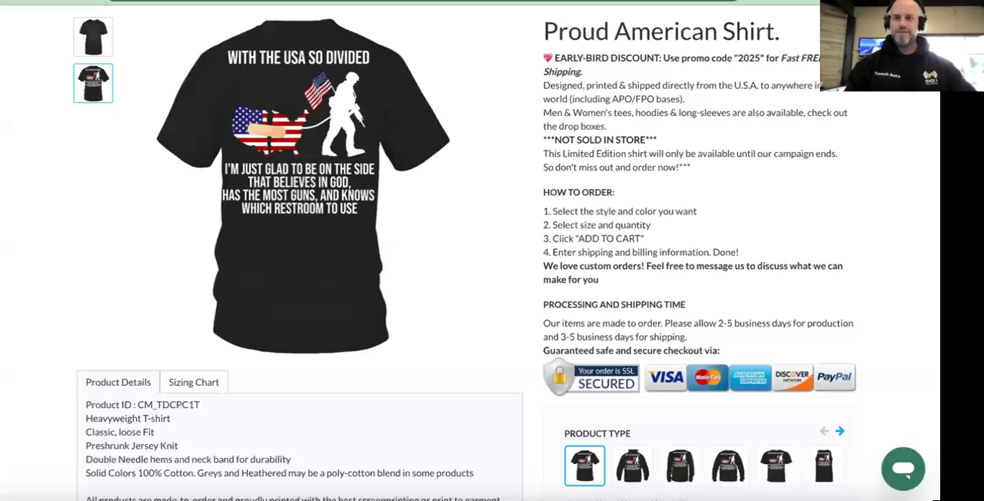
Examine the Proud American Shirt listing, including its back print, product details and product types.
mouse_move(270, 112)
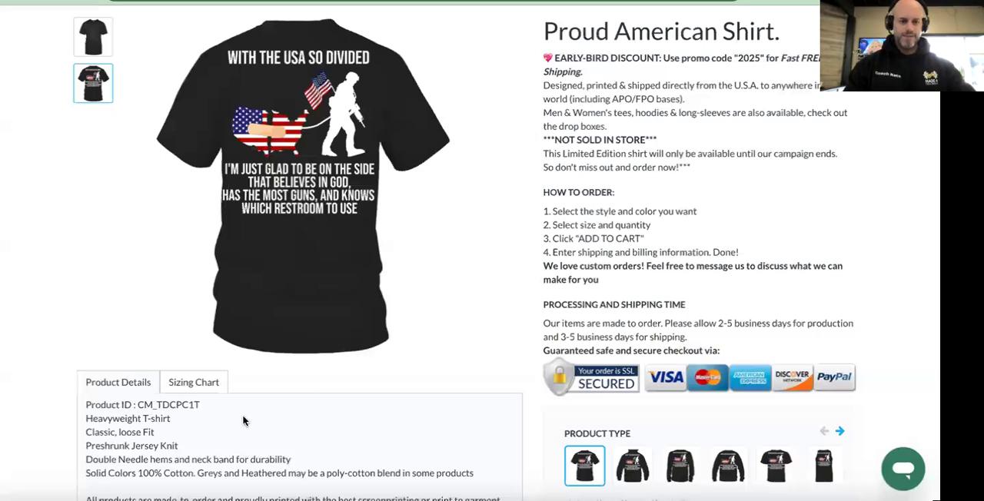
scroll(243, 420, "down", 1)
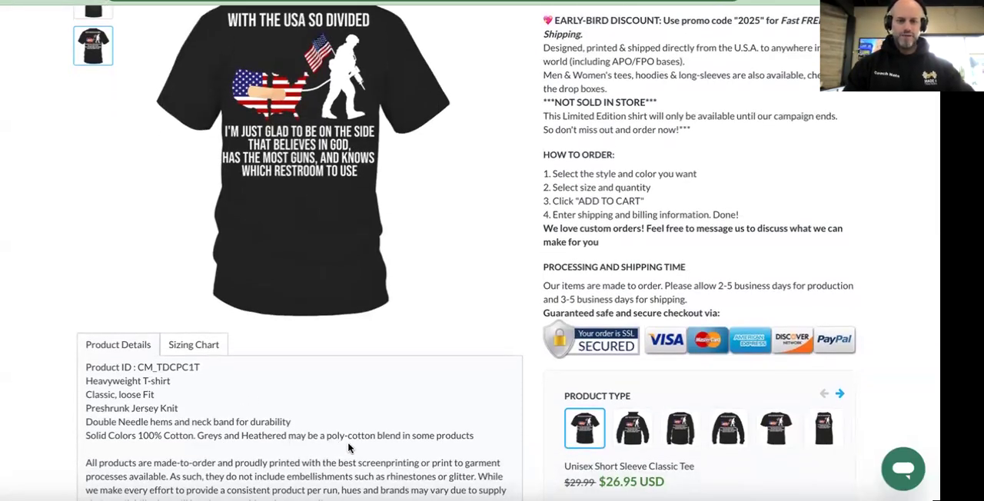
scroll(348, 448, "down", 1)
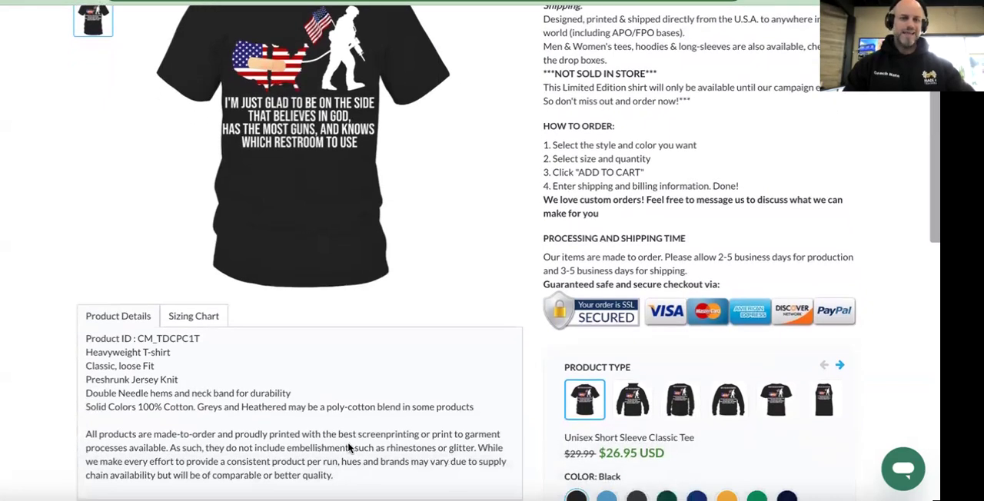
scroll(349, 448, "up", 1)
scroll(332, 385, "up", 1)
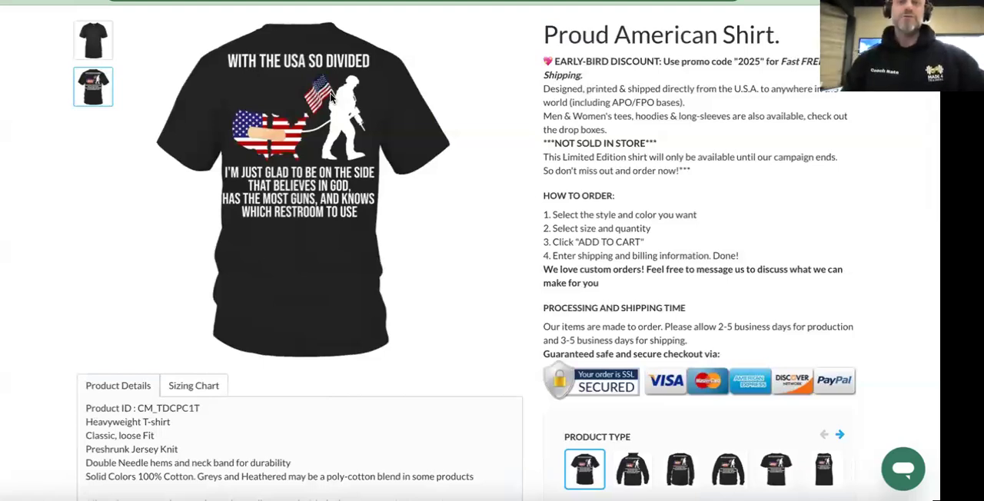
mouse_move(314, 279)
Switch to Canva and look through the recent American-themed designs, including American Flag Logos and the Vintage USA Shield design.
left_click(419, 1)
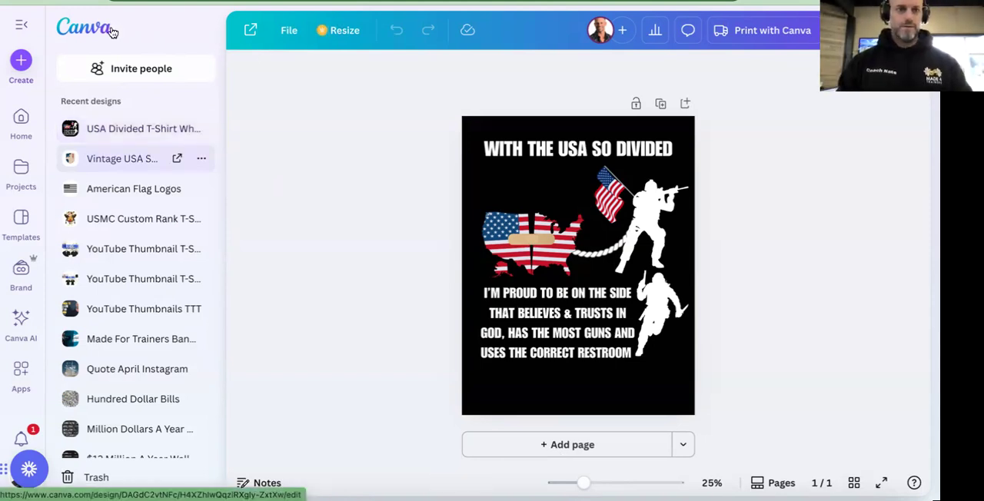
left_click(20, 123)
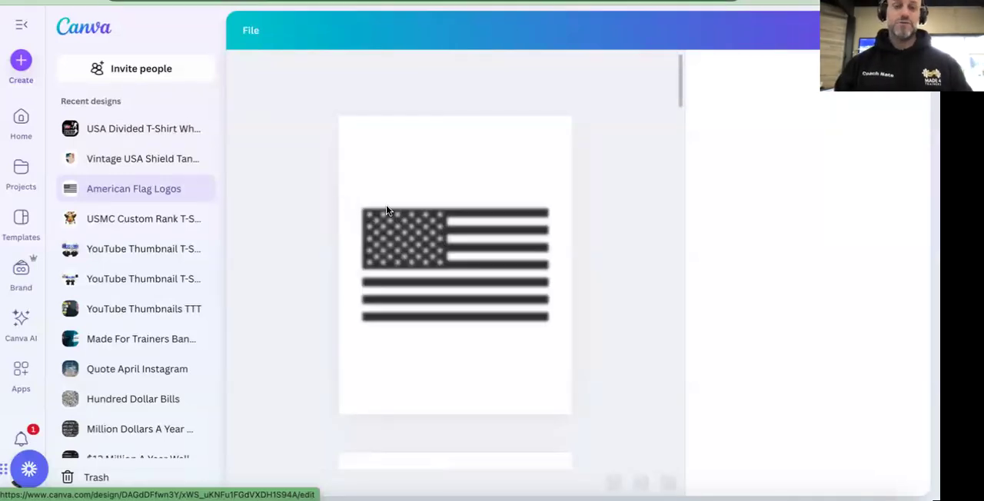
scroll(386, 207, "down", 5)
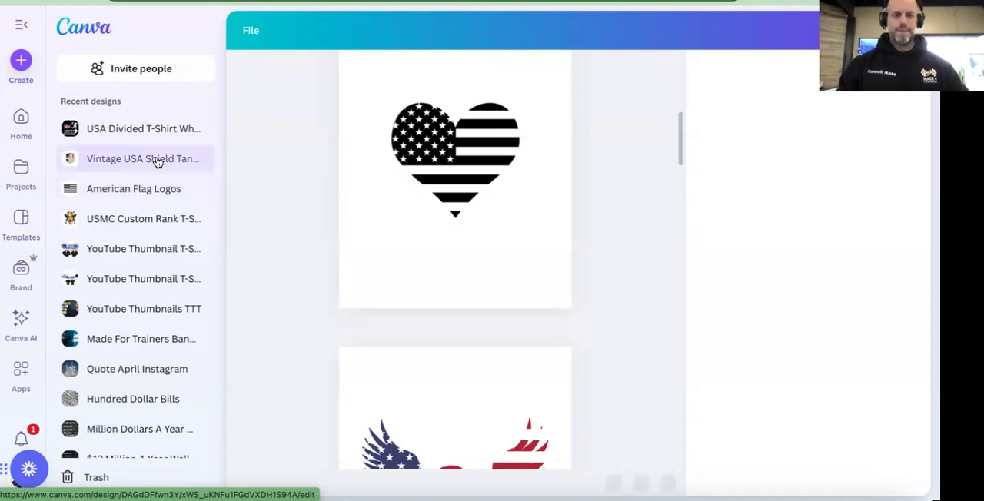
left_click(156, 162)
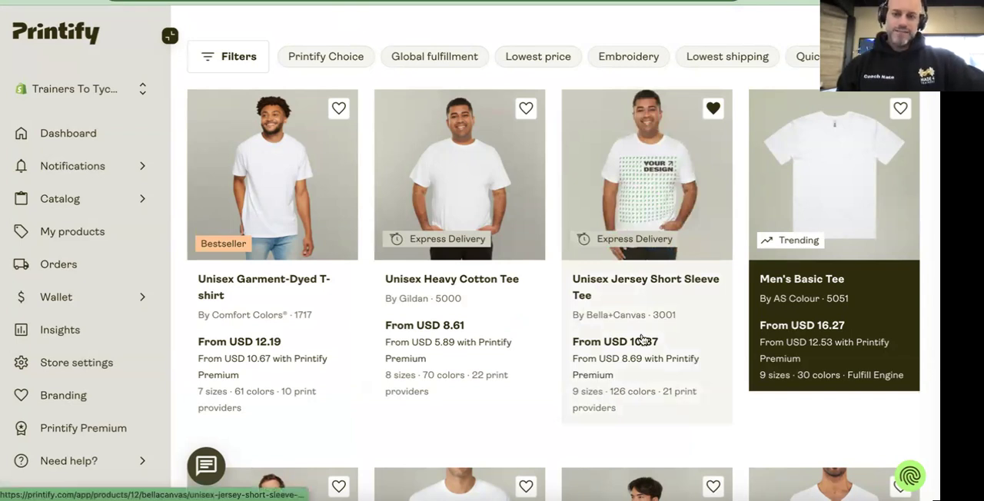
In the Printify catalog, open the Bella+Canvas 3001 Unisex Jersey Short Sleeve Tee and start designing it with Printify Choice.
left_click(649, 293)
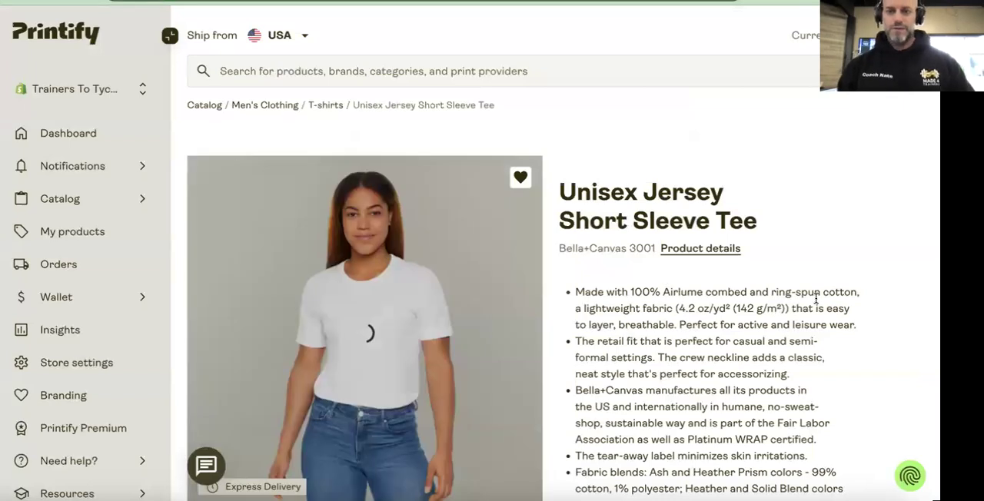
scroll(816, 299, "down", 4)
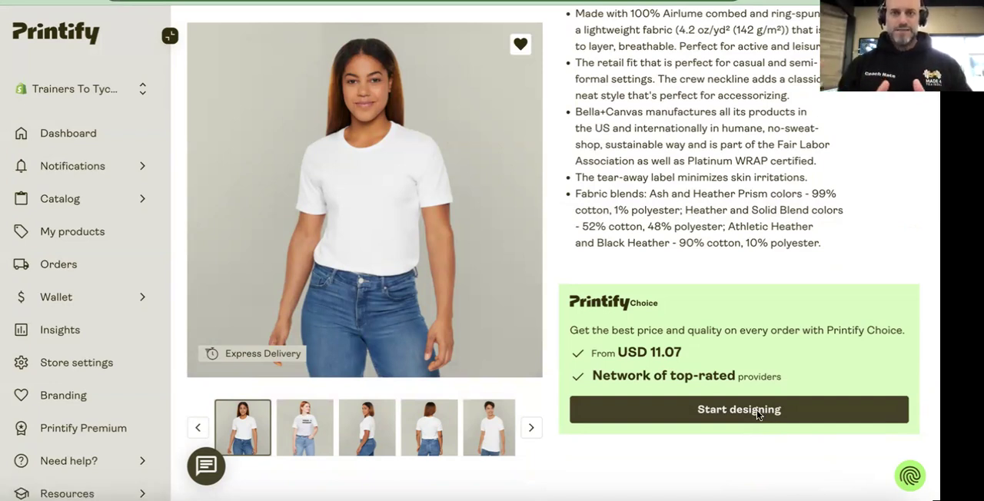
left_click(756, 409)
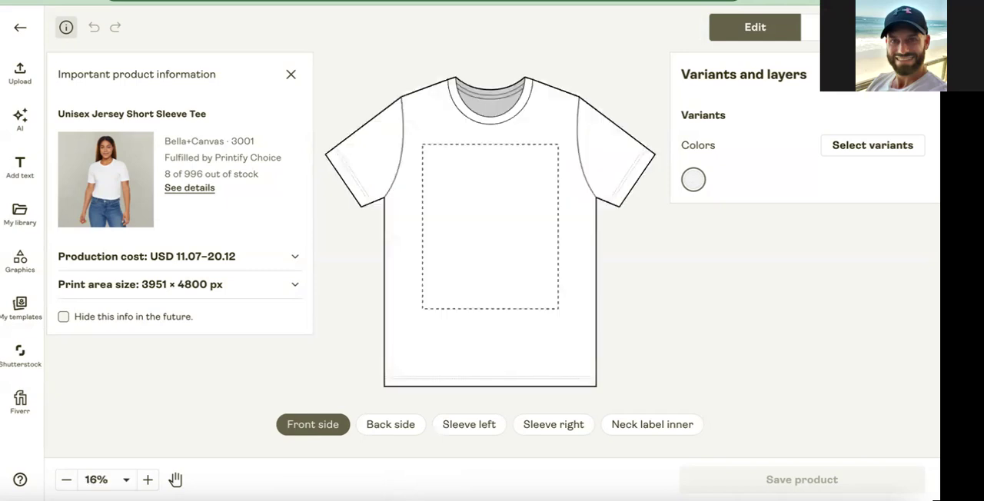
In the shirt's color variants, select Solid White Blend and deselect White.
left_click(862, 144)
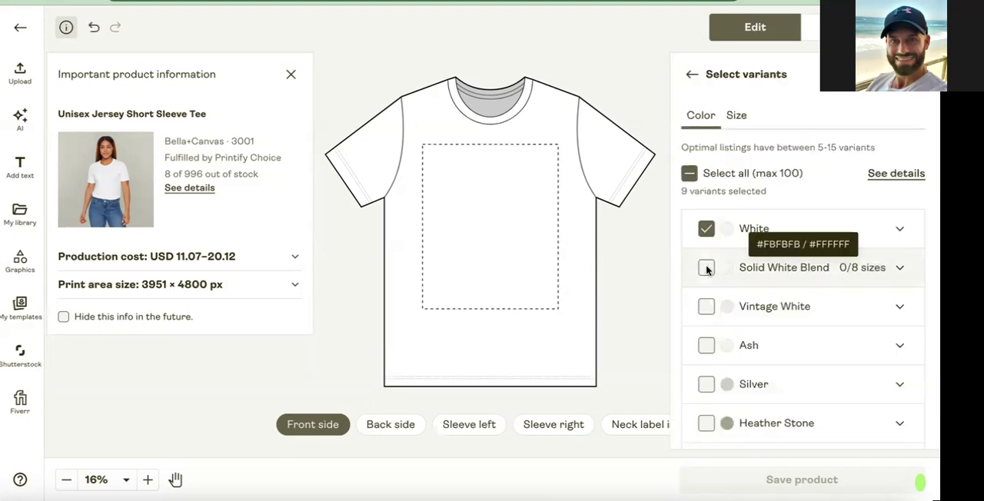
left_click(706, 268)
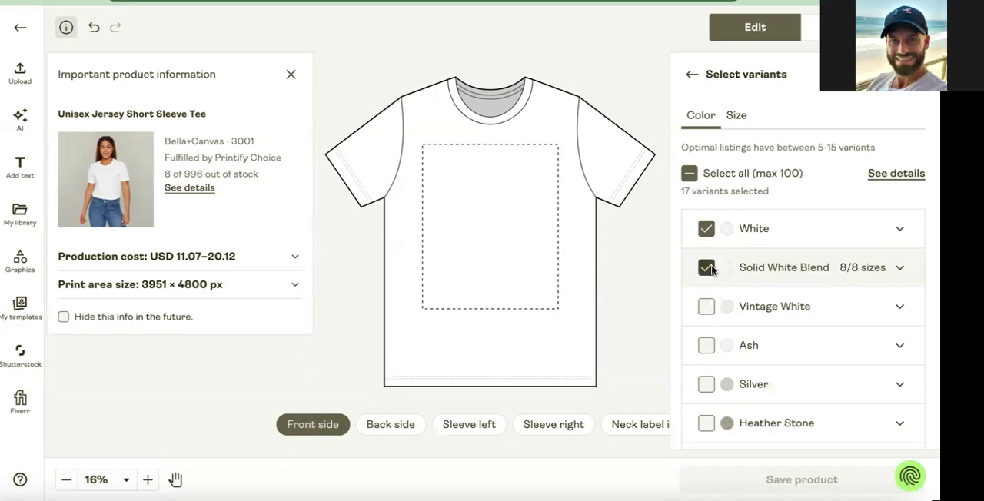
left_click(705, 229)
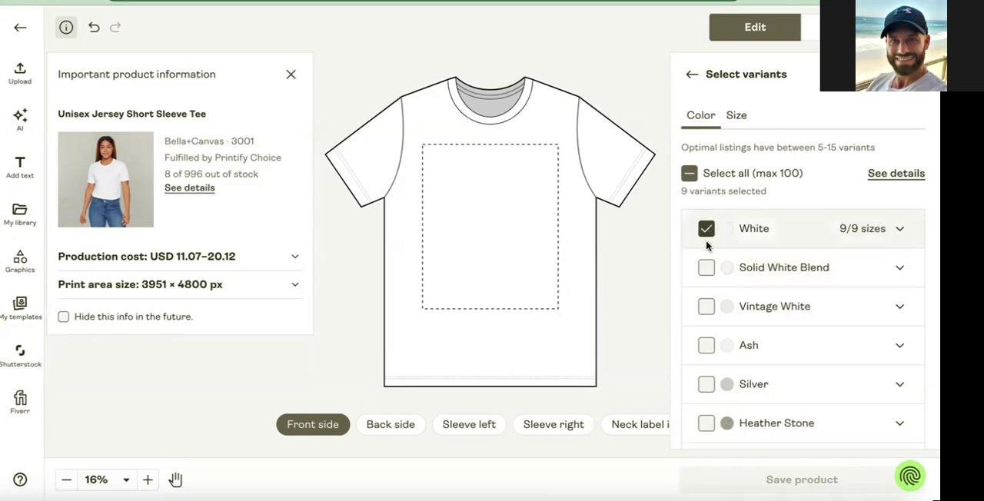
left_click(709, 267)
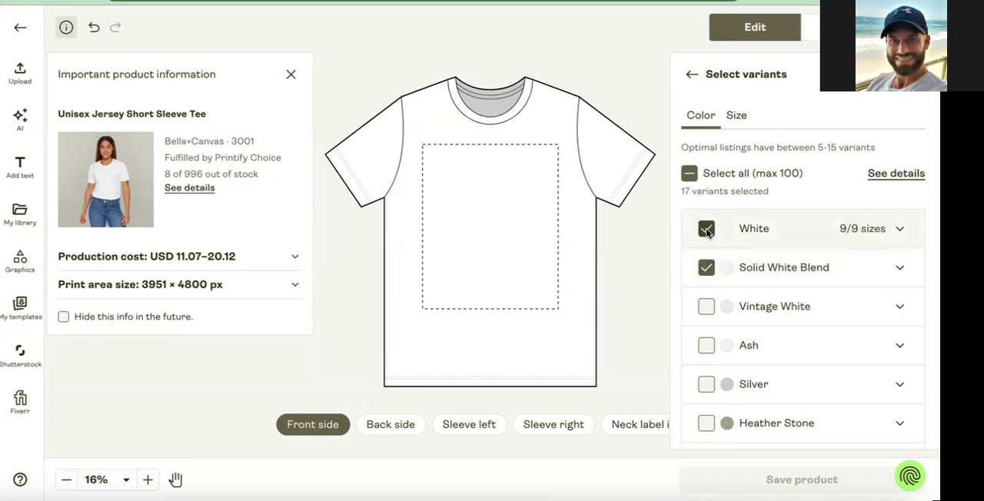
left_click(707, 229)
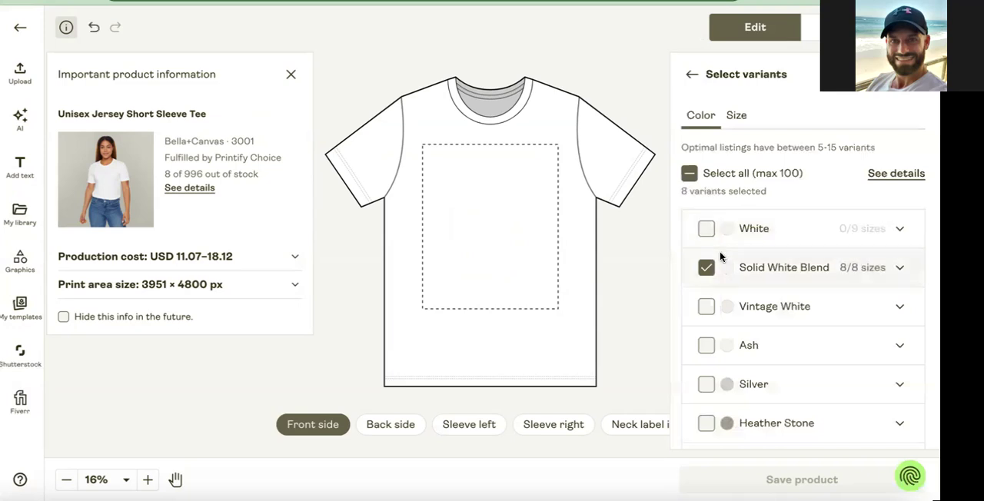
Add the Solid Black Blend and Heather Red colors to the selected shirt variants.
scroll(721, 256, "down", 3)
scroll(720, 256, "down", 5)
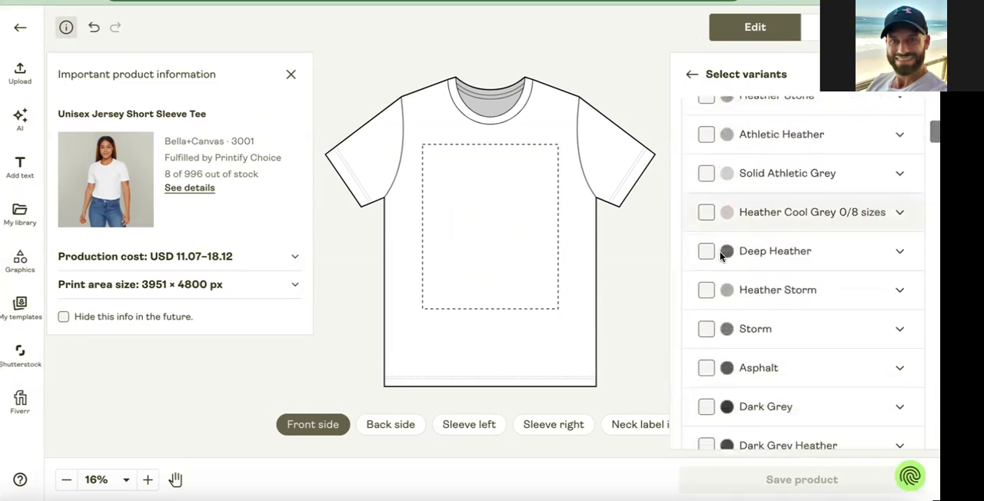
scroll(720, 258, "down", 1)
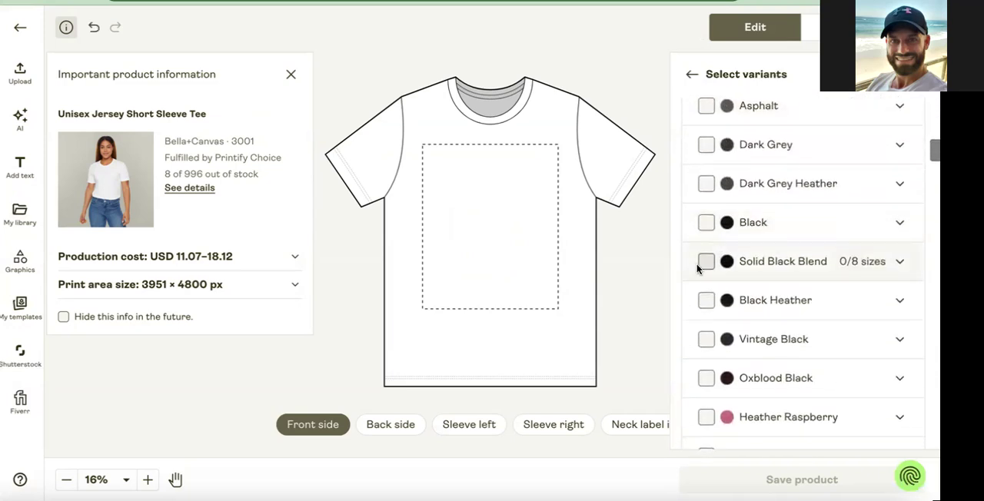
left_click(747, 275)
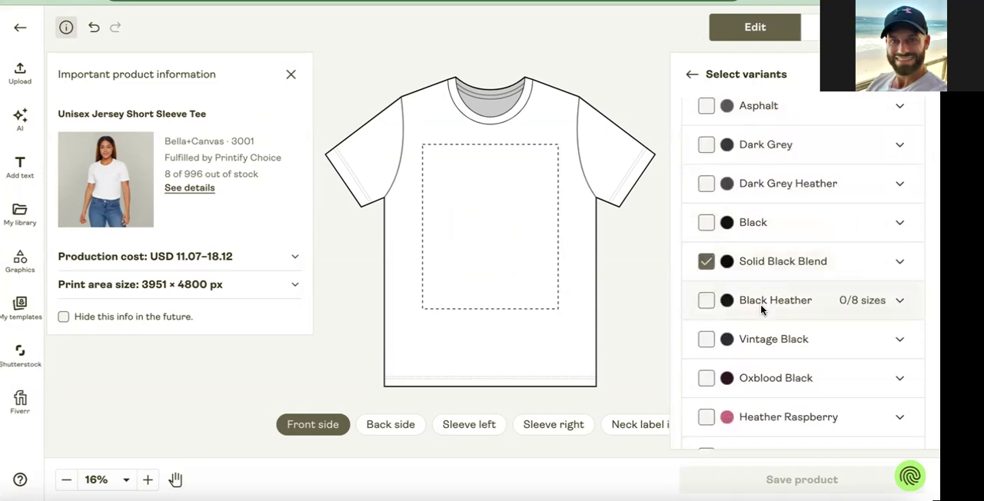
scroll(761, 308, "down", 5)
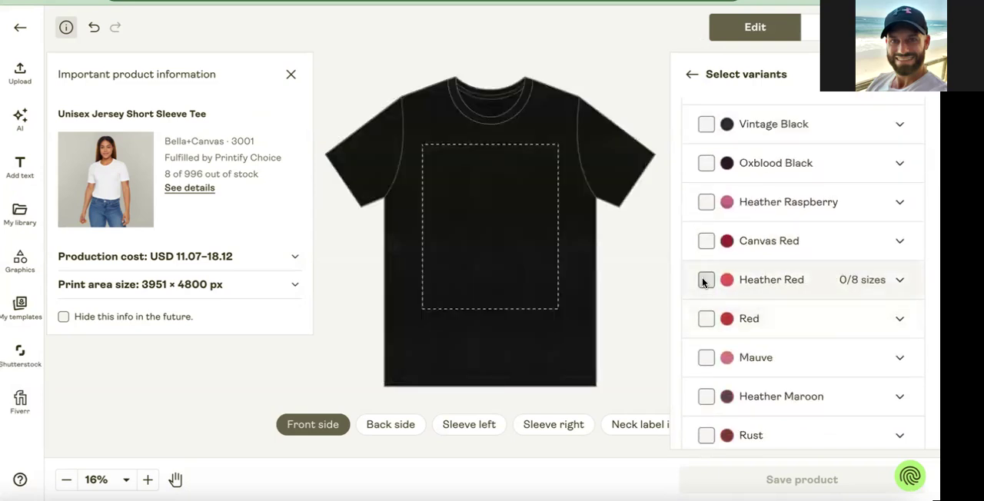
scroll(774, 320, "down", 5)
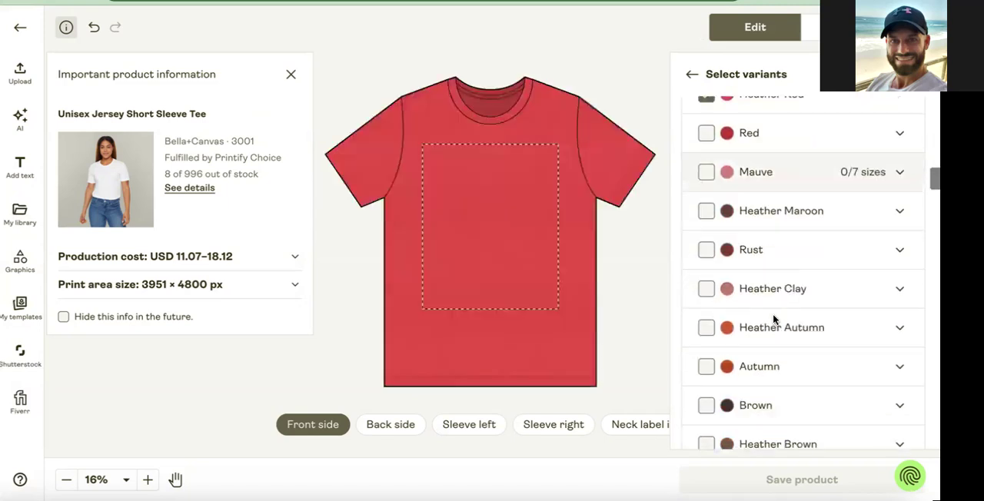
Add Heather True Royal as the blue shirt color, leaving Heather Columbia Blue deselected.
scroll(773, 320, "down", 7)
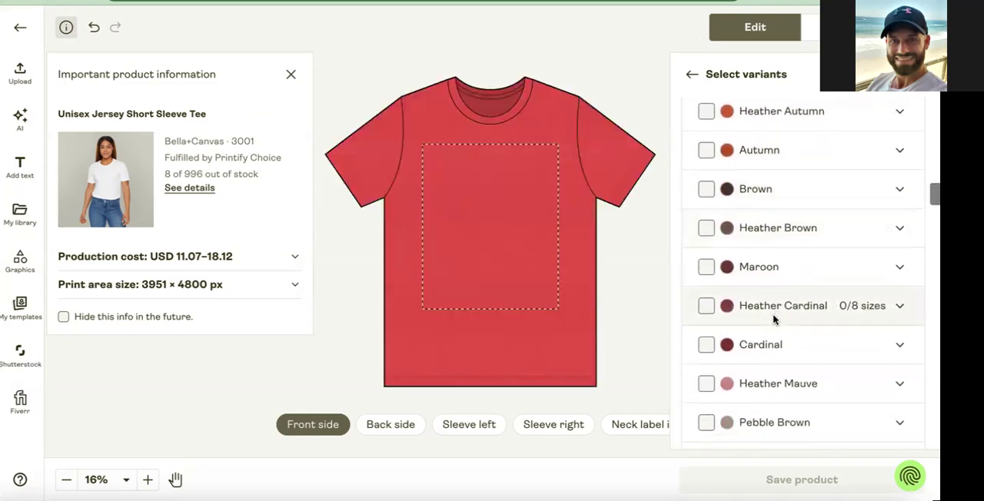
scroll(773, 320, "down", 10)
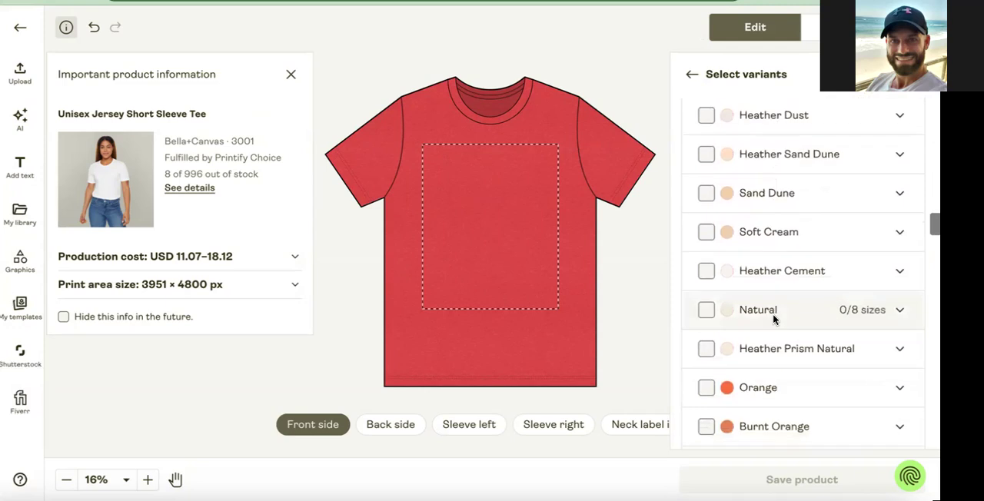
scroll(773, 320, "down", 8)
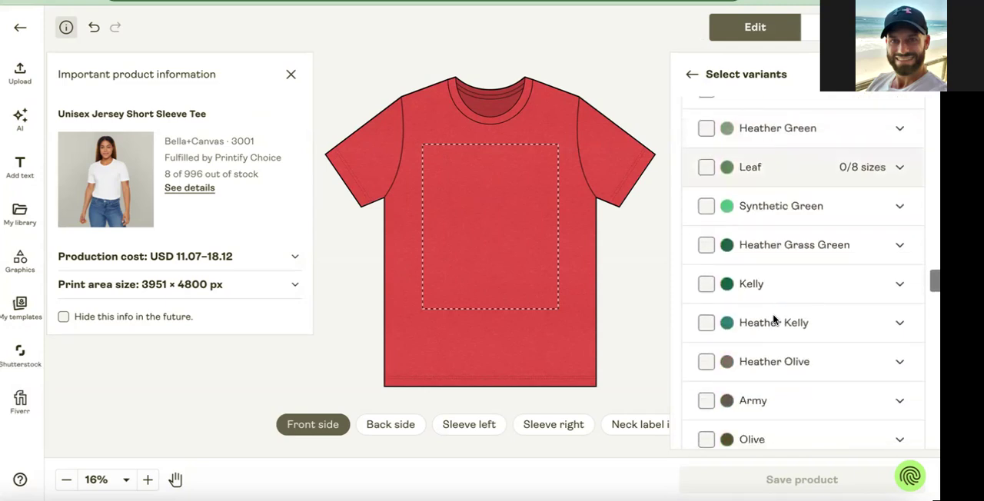
scroll(773, 320, "down", 9)
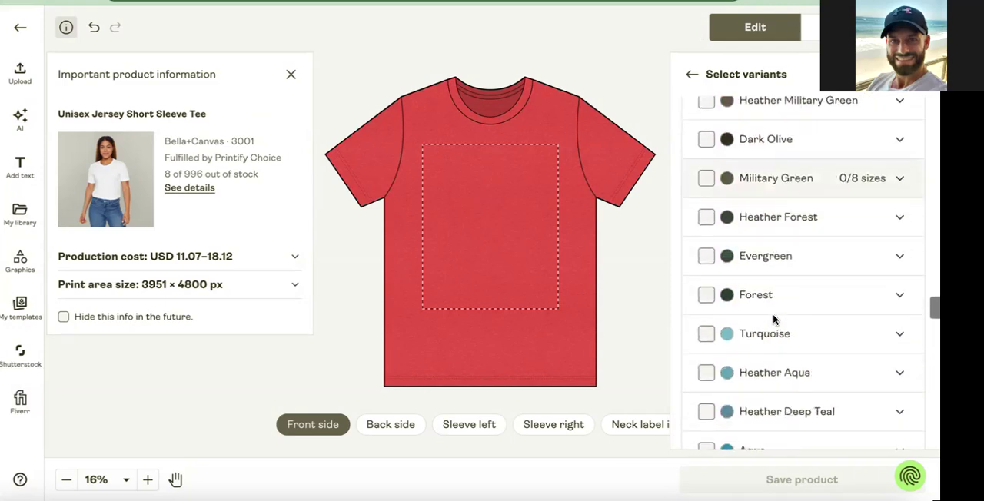
scroll(773, 320, "down", 4)
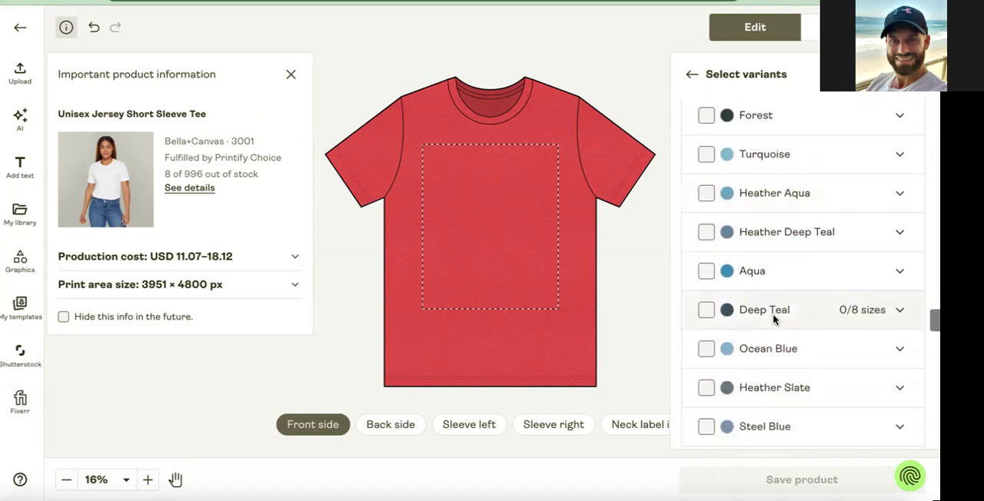
scroll(773, 319, "down", 3)
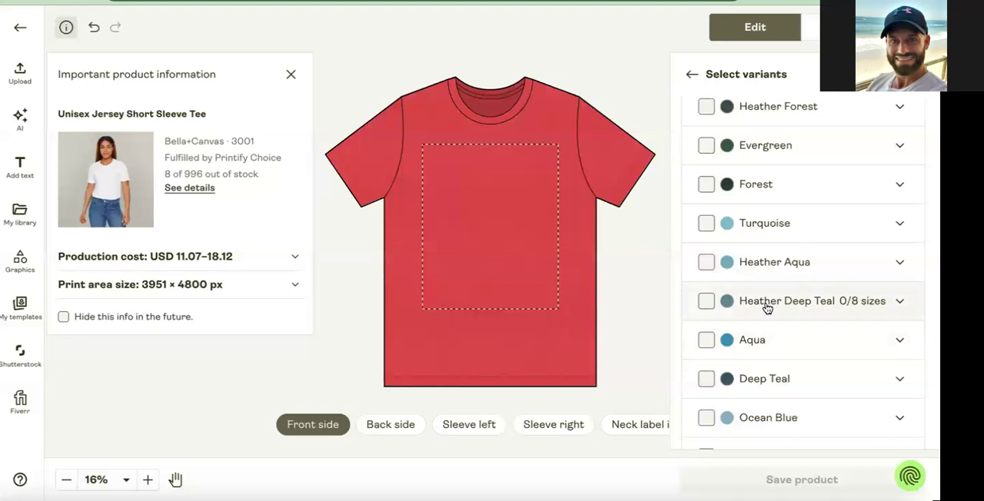
scroll(767, 309, "down", 5)
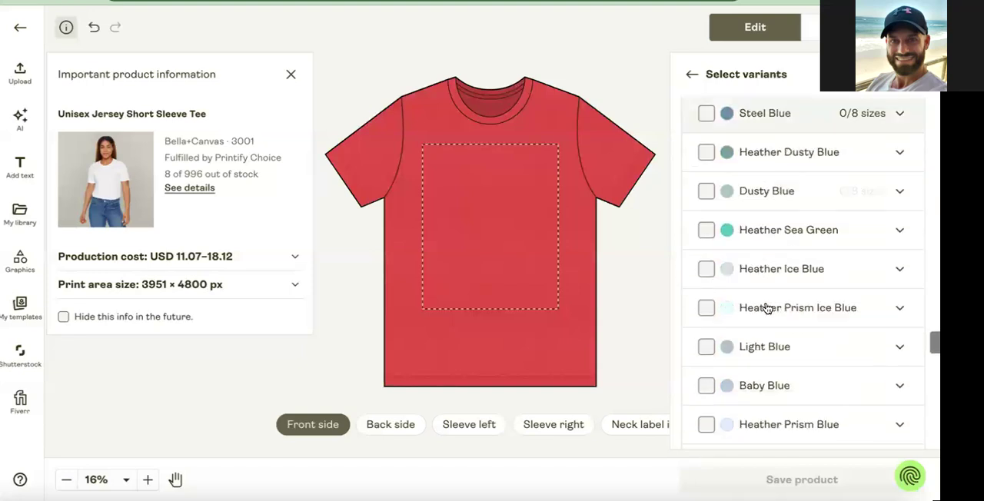
scroll(767, 309, "down", 3)
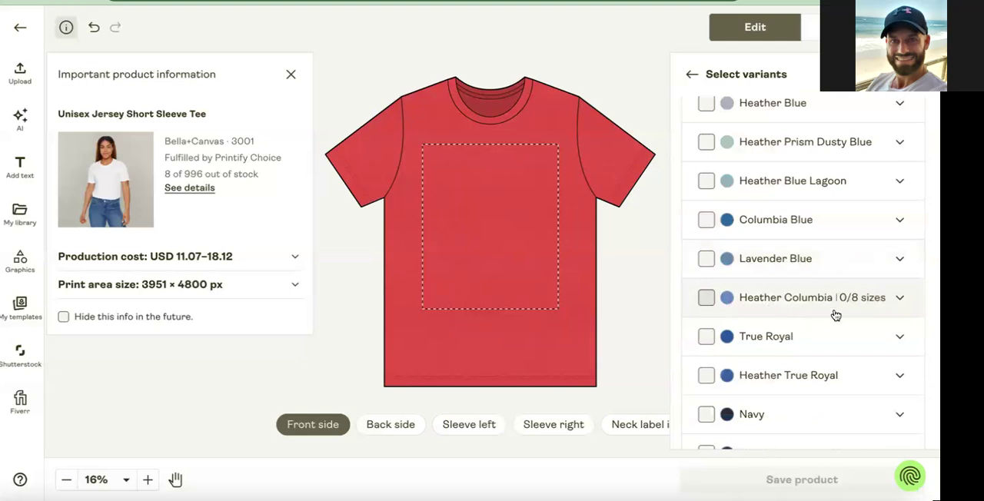
scroll(770, 334, "down", 1)
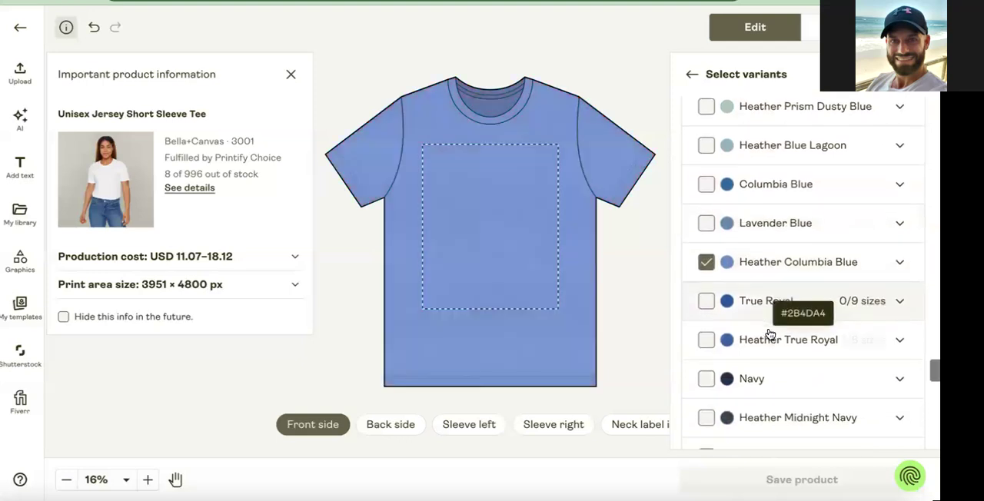
left_click(706, 339)
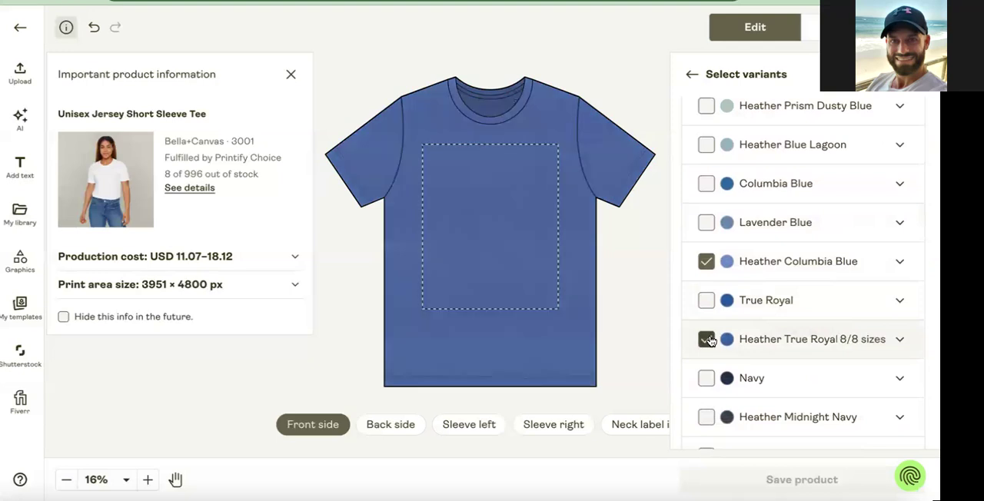
left_click(706, 261)
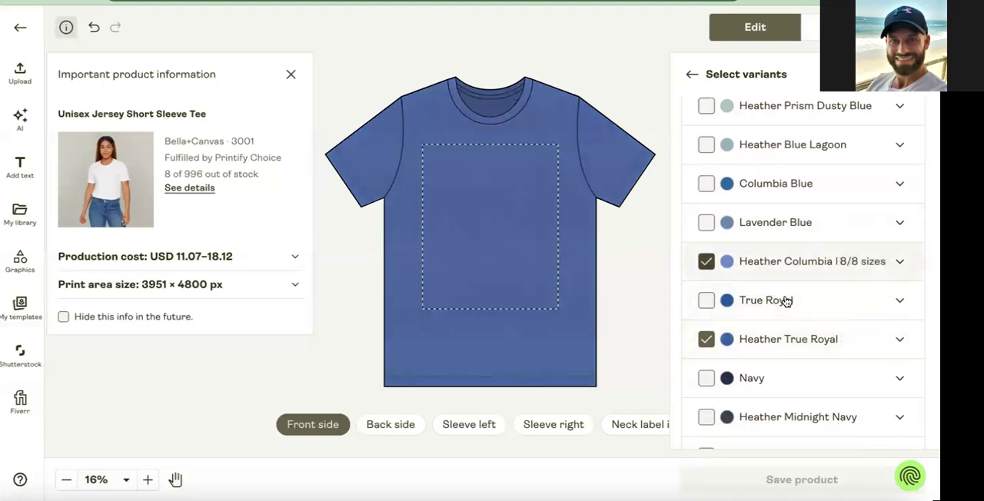
Finish the variant selection, return to the variants and layers overview, and close the important product information.
scroll(785, 316, "down", 3)
scroll(784, 317, "up", 4)
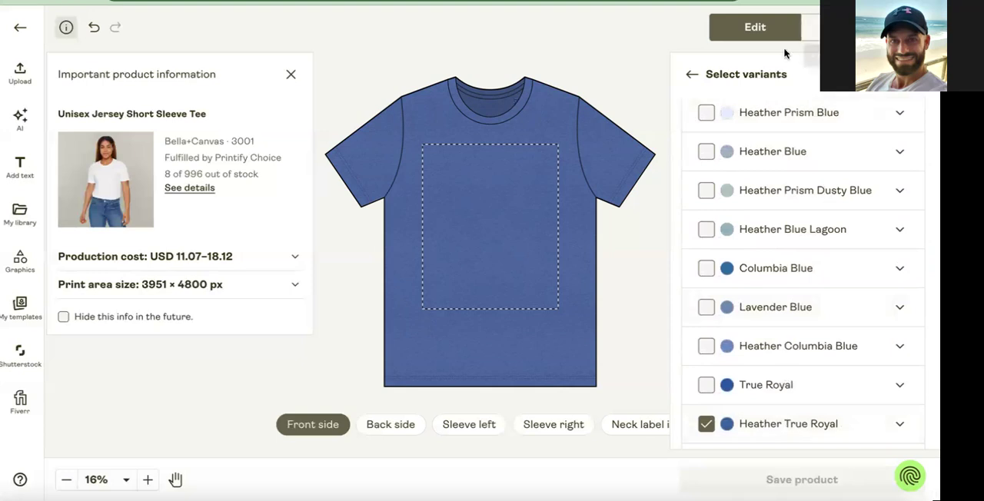
left_click(690, 74)
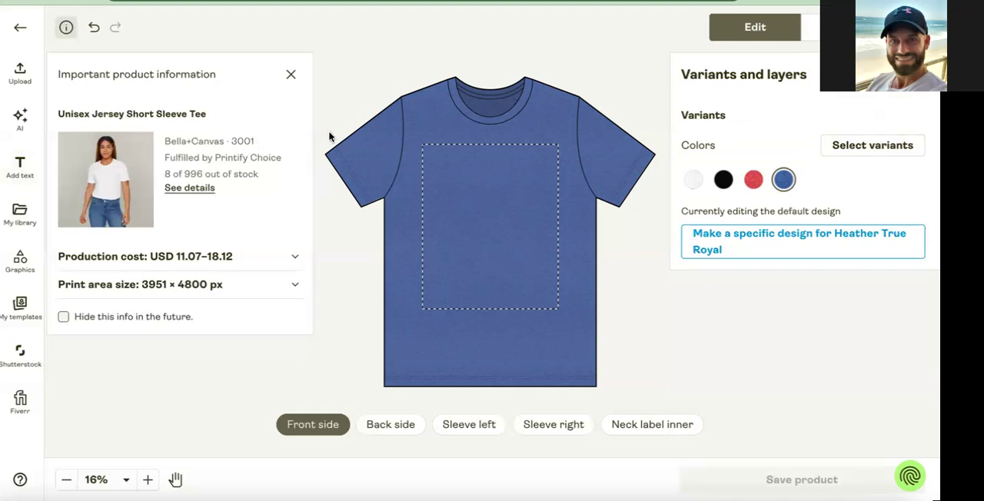
left_click(290, 74)
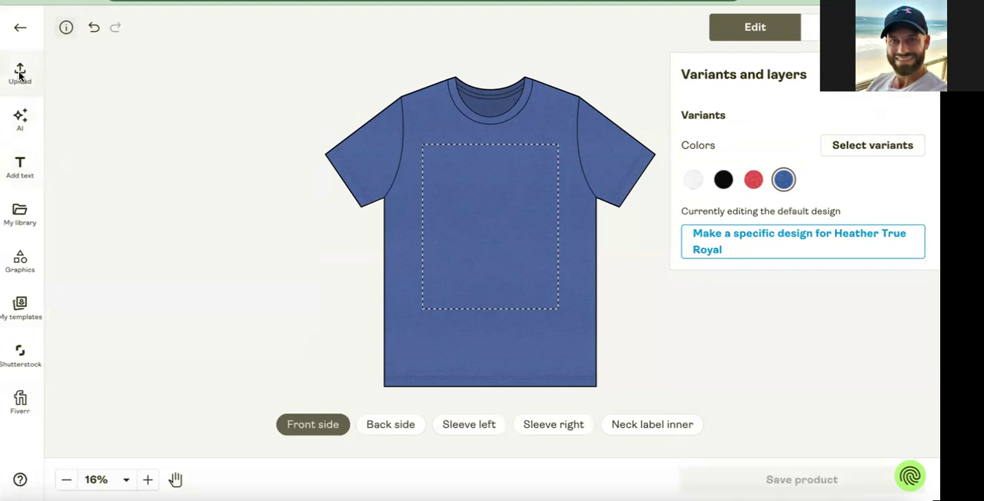
Add the Vintage USA Shield Tan design from the library to the shirt's front and shrink it to about 4.04 × 5.19 in on the wearer's left chest.
left_click(22, 214)
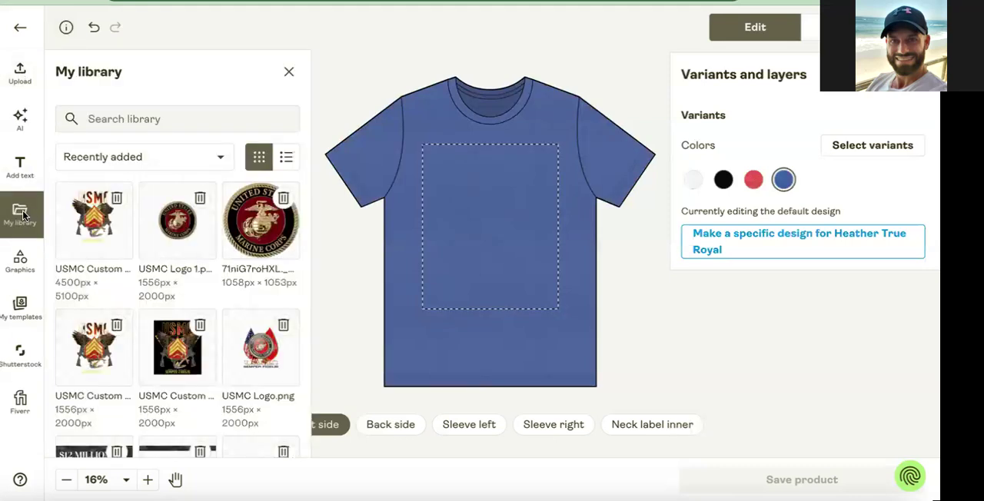
scroll(231, 281, "down", 10)
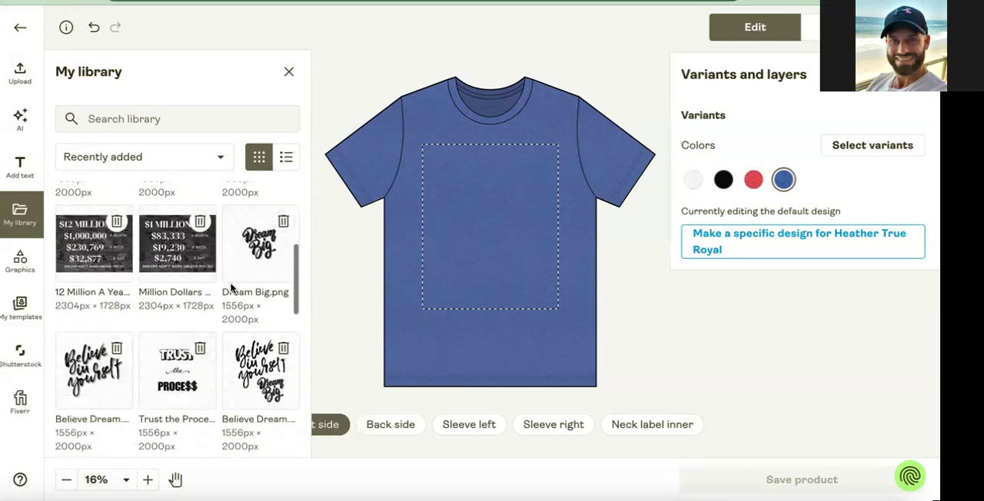
scroll(233, 289, "down", 5)
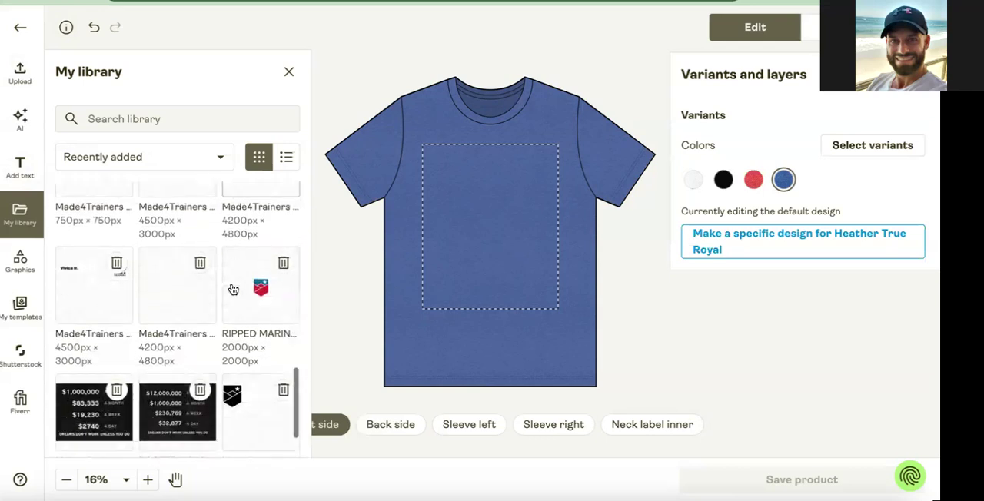
left_click(150, 435)
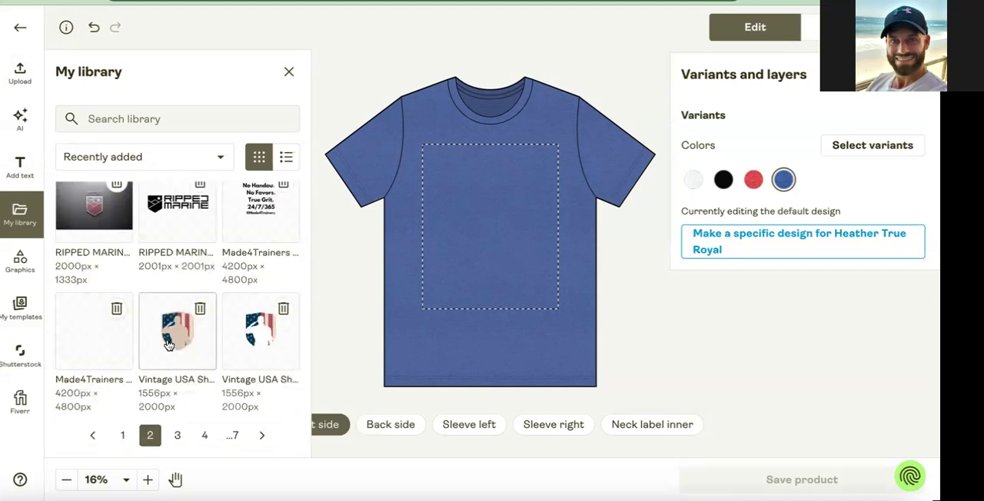
left_click(172, 346)
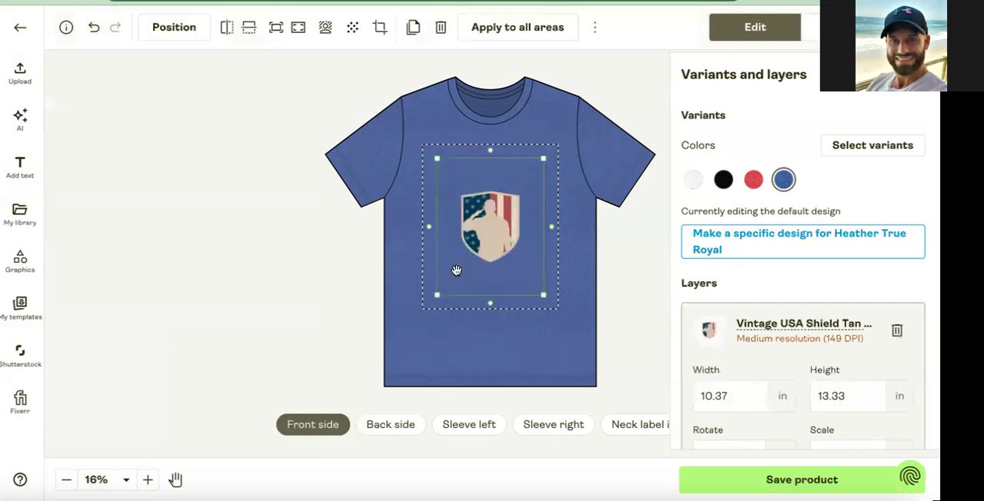
left_click_drag(436, 296, 521, 189)
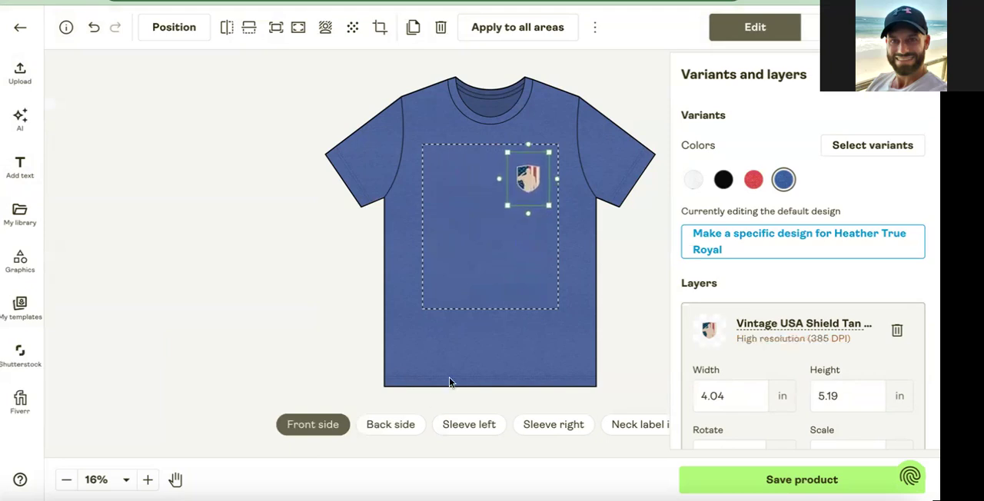
On the shirt's back side, add the USA Divided T-Shirt design from library page 3, swapping the black version for the white one.
left_click(399, 427)
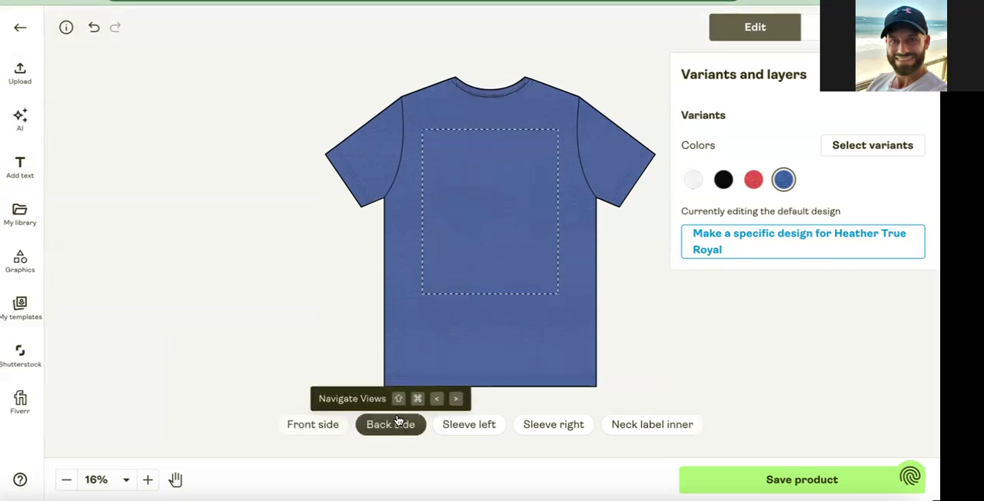
left_click(20, 214)
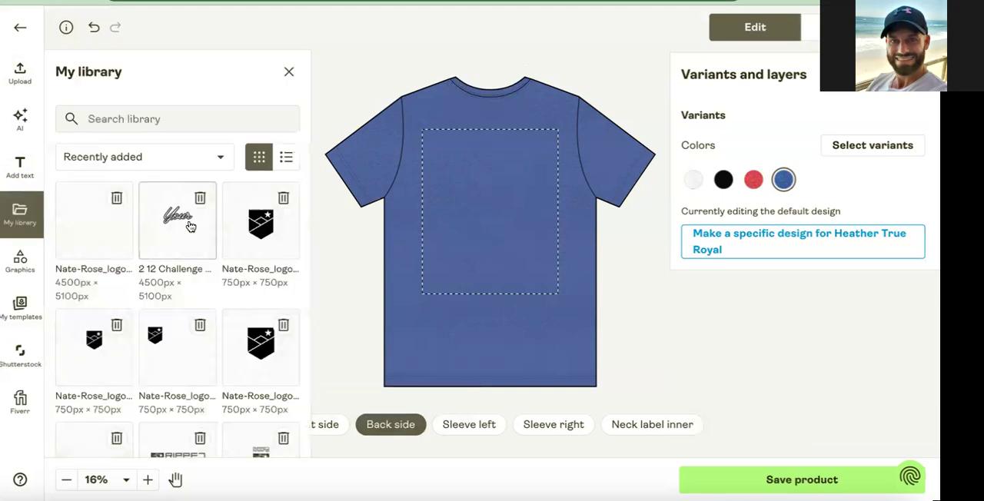
scroll(168, 303, "down", 10)
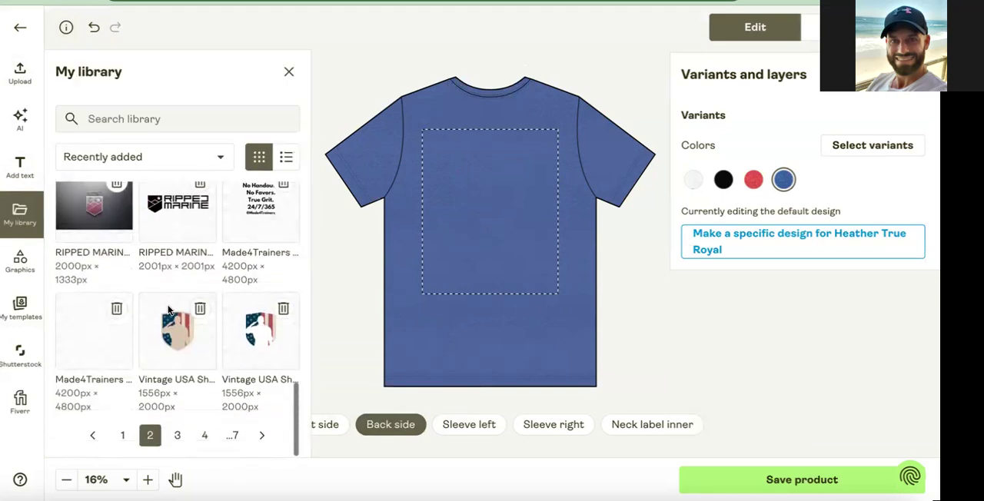
left_click(176, 435)
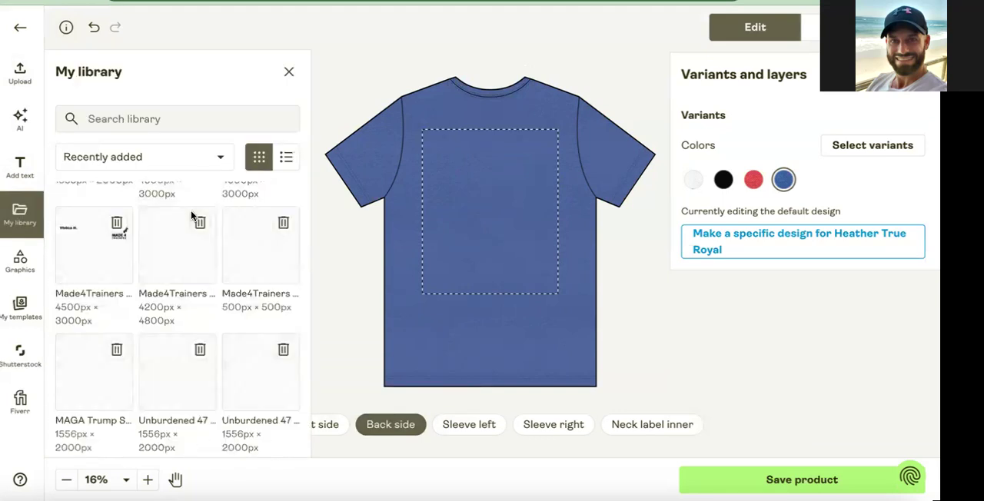
scroll(177, 230, "up", 5)
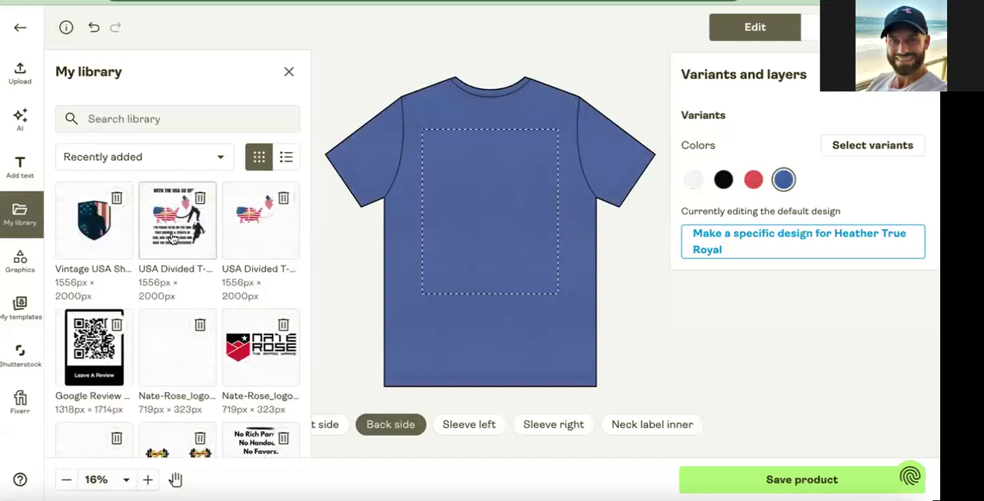
left_click(173, 239)
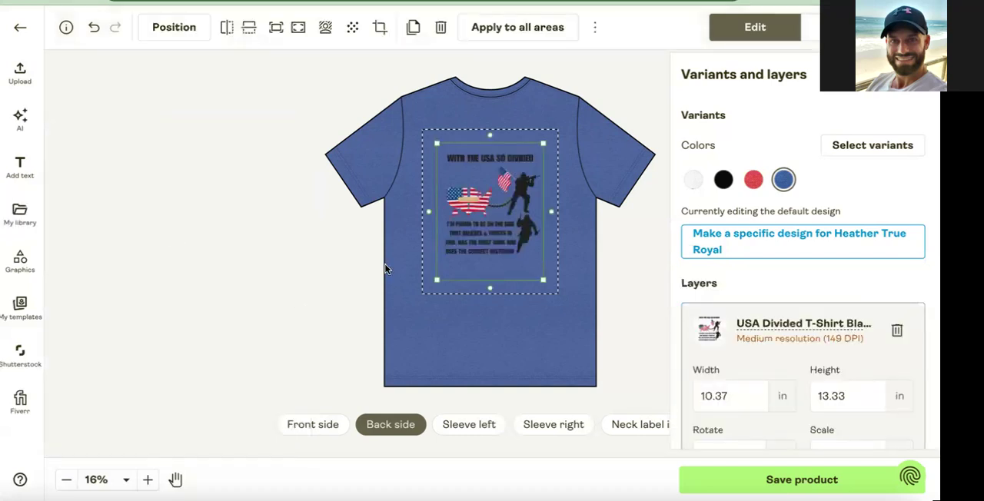
key("Delete")
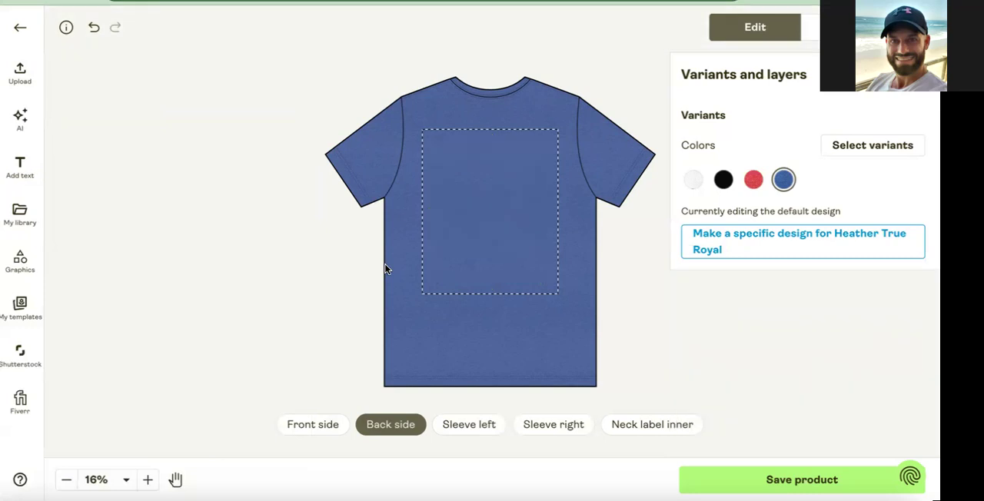
left_click(22, 212)
key("Escape")
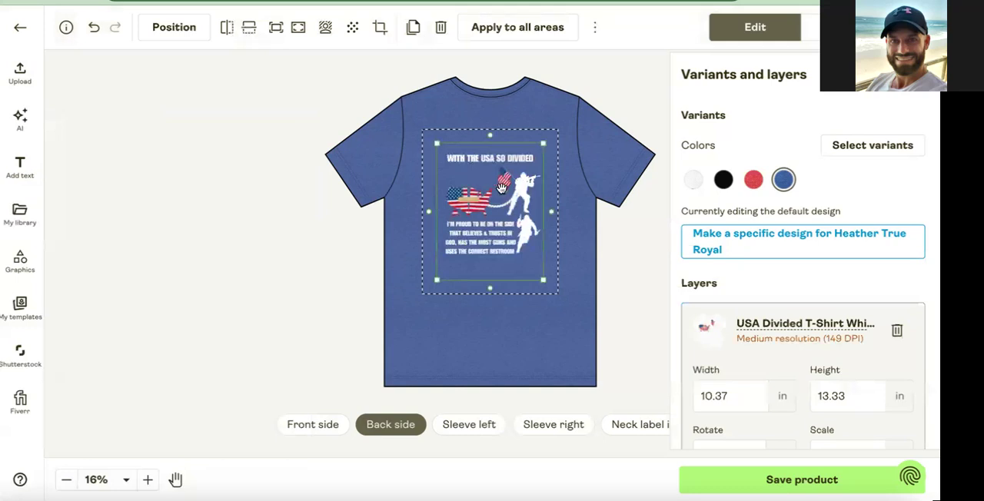
Enlarge the white USA Divided design to about 13.17 × 16.93 in, center it in the back print area, and deselect it.
left_click_drag(435, 141, 425, 130)
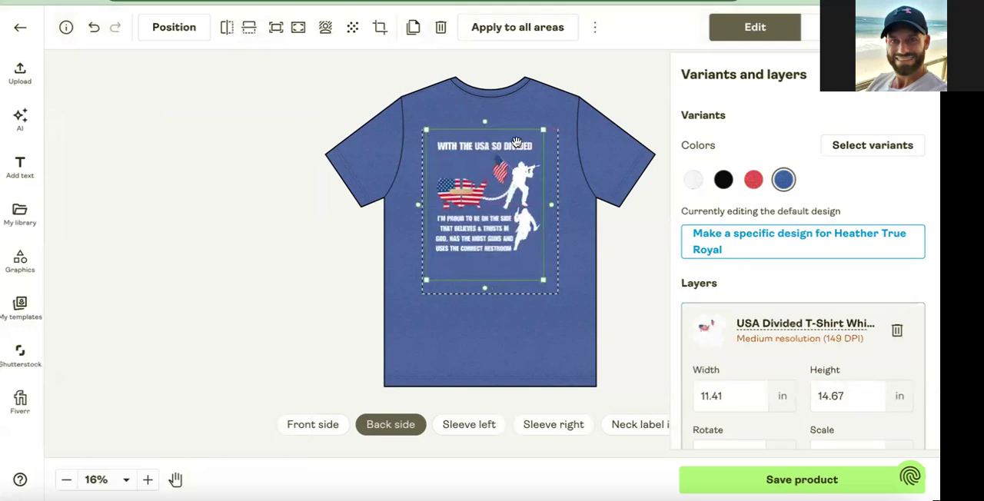
left_click_drag(500, 211, 505, 212)
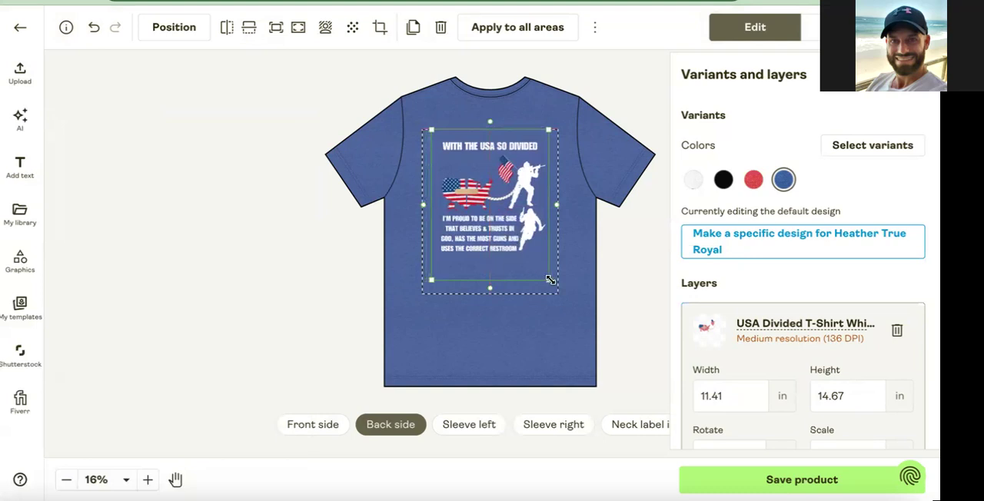
left_click_drag(554, 284, 559, 292)
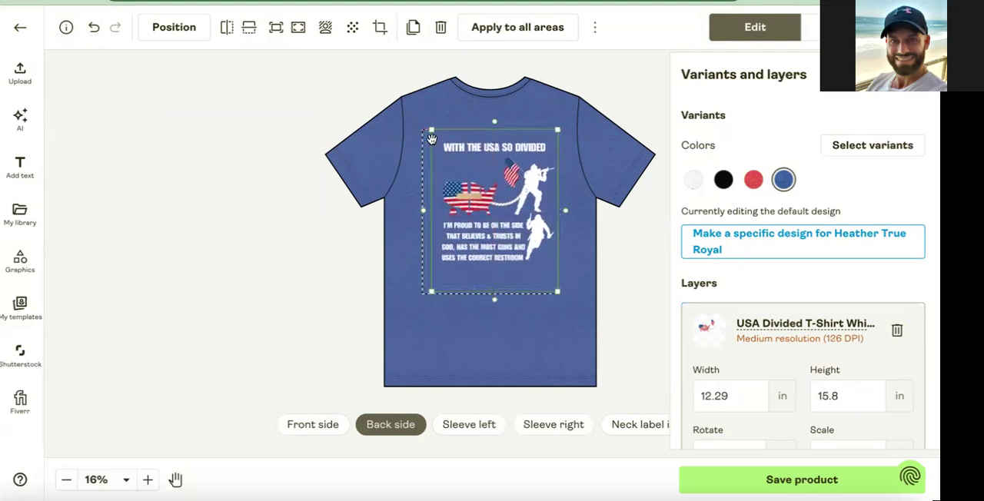
left_click_drag(429, 131, 422, 119)
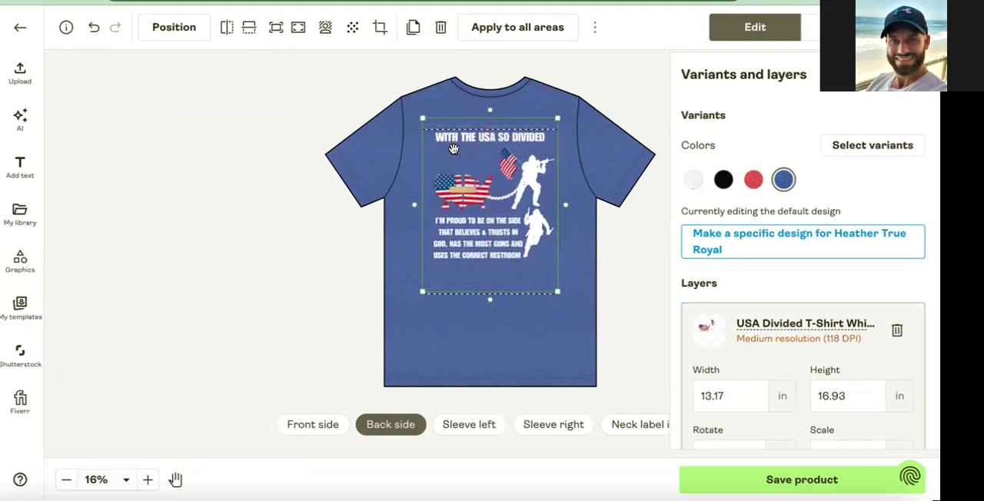
left_click_drag(453, 150, 454, 157)
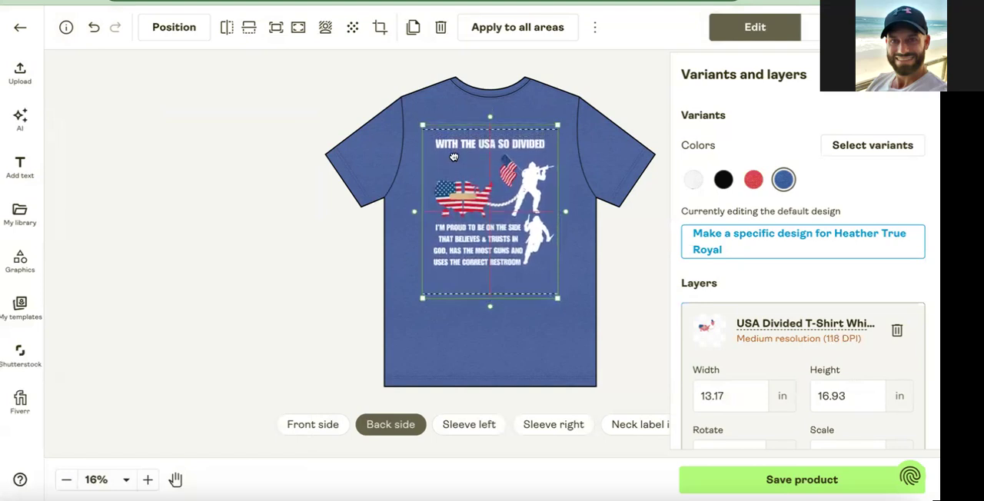
left_click(600, 158)
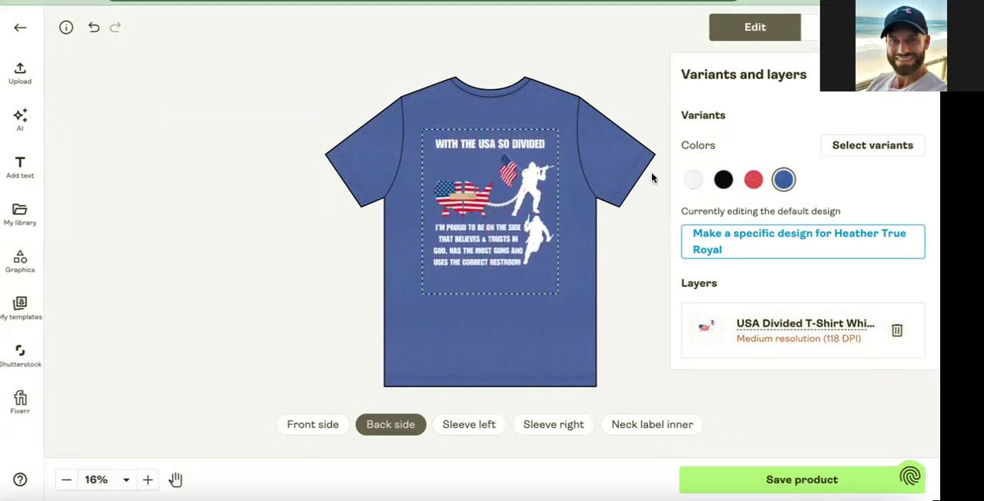
Switch to the left sleeve and look through library pages 2 and 3 for a suitable sleeve graphic.
left_click(475, 433)
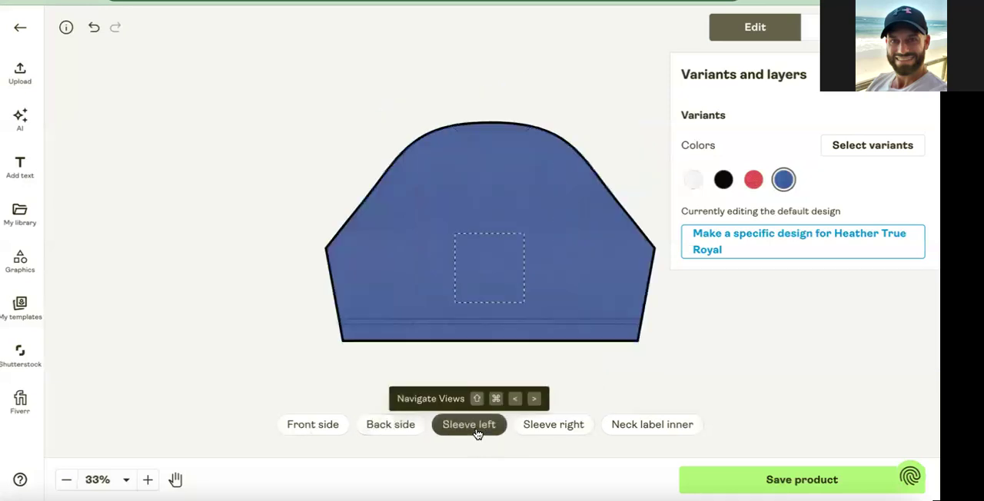
left_click(27, 221)
scroll(158, 323, "down", 6)
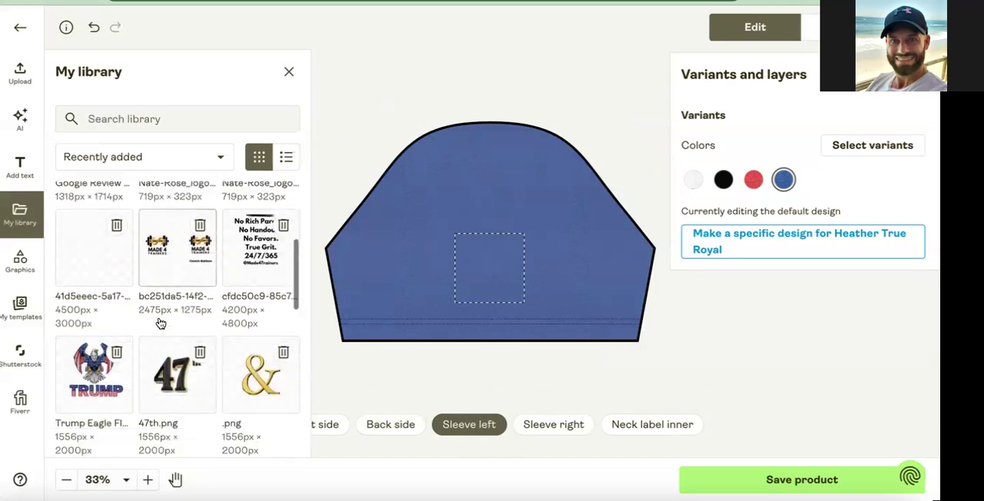
scroll(160, 319, "down", 2)
left_click(148, 435)
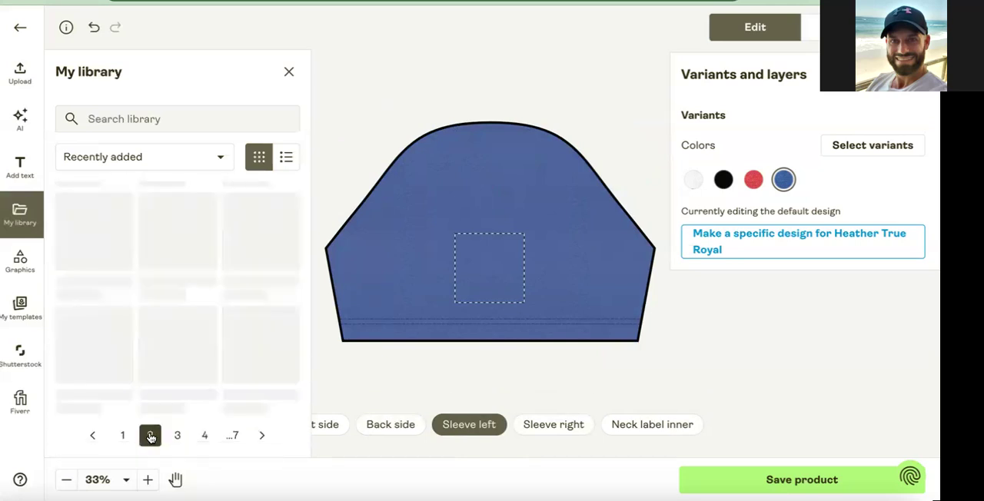
scroll(204, 375, "up", 5)
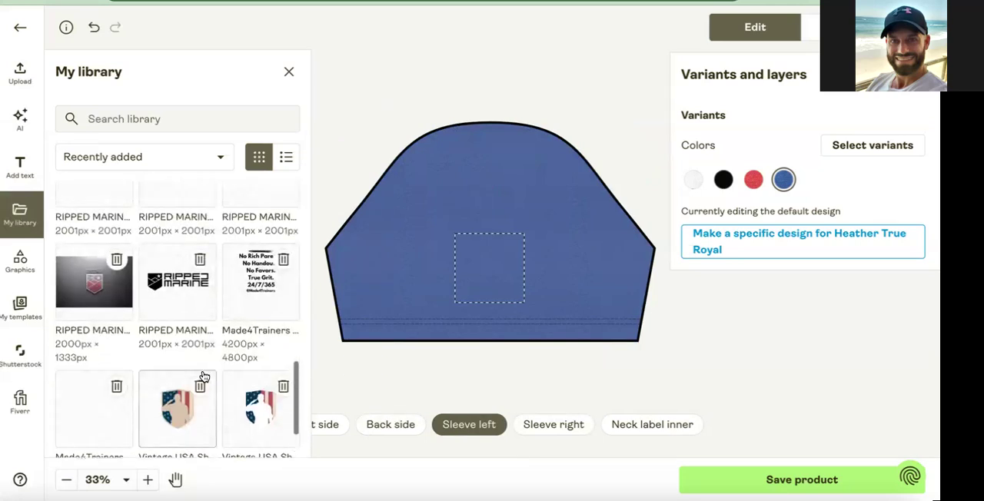
scroll(203, 376, "up", 5)
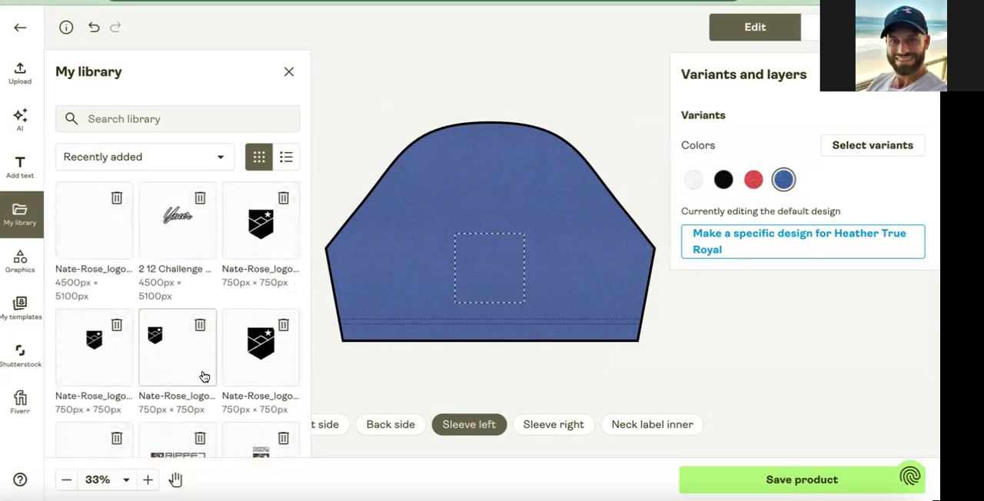
scroll(189, 279, "down", 6)
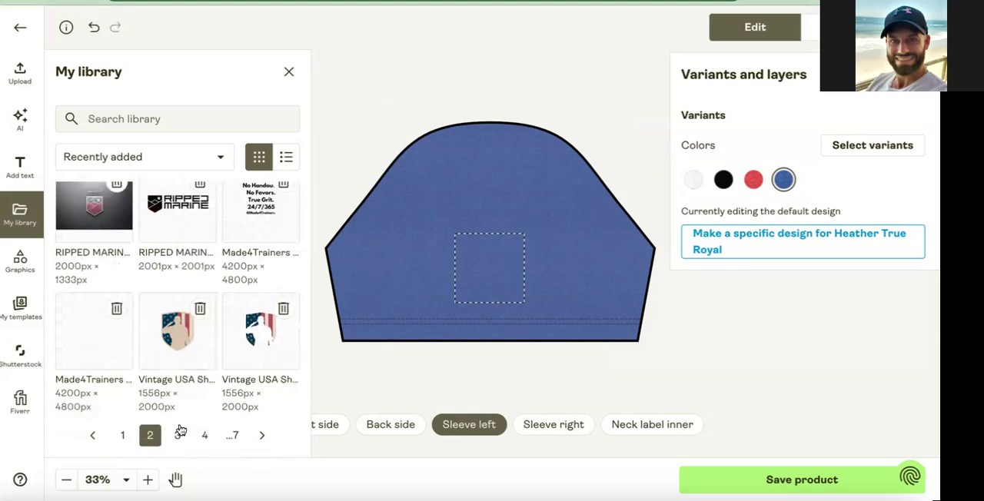
left_click(178, 436)
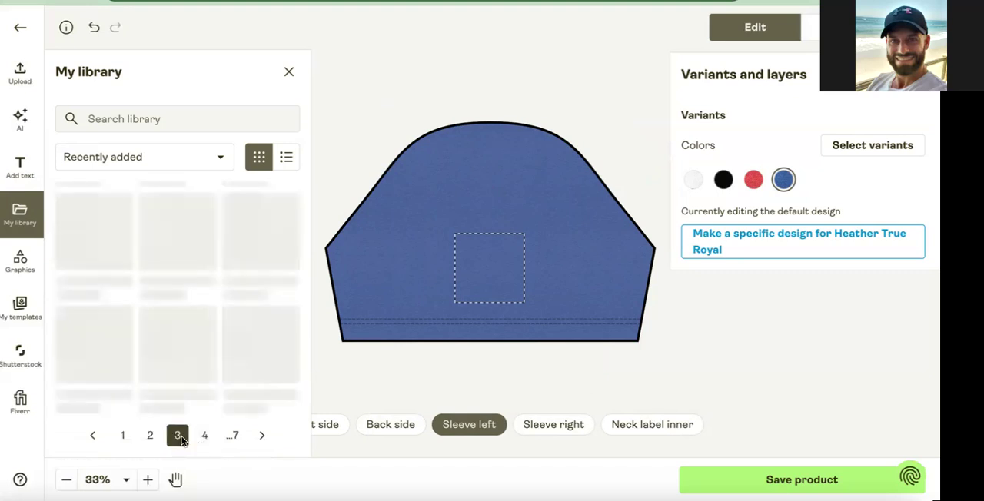
scroll(180, 301, "up", 5)
scroll(180, 301, "up", 1)
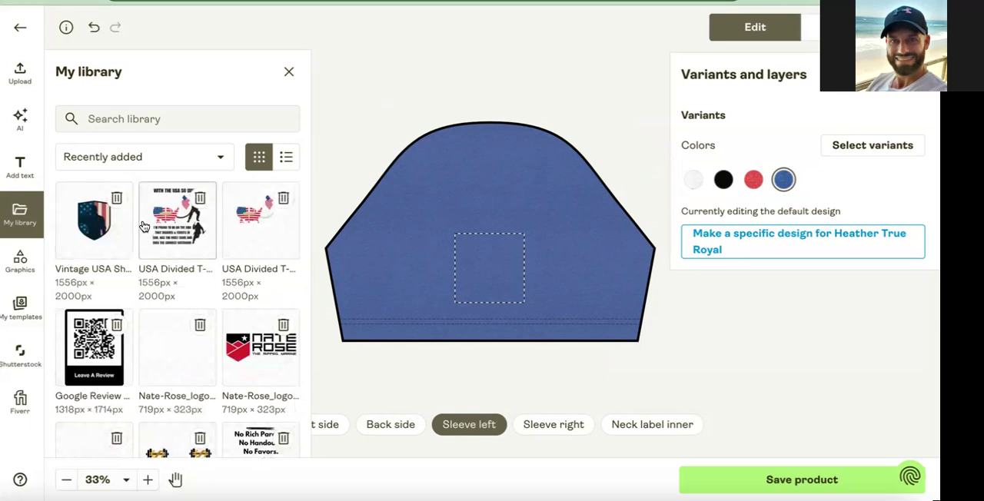
scroll(229, 241, "down", 3)
scroll(229, 241, "down", 10)
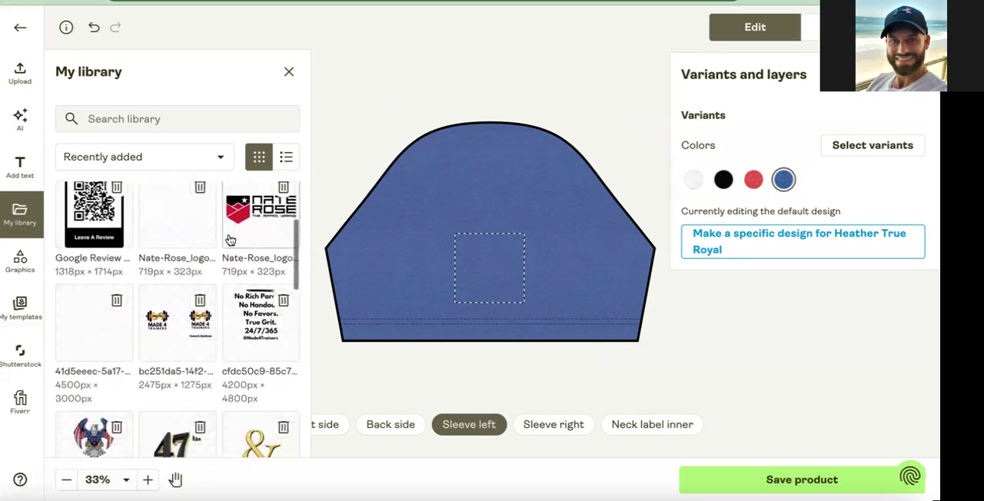
scroll(228, 233, "down", 2)
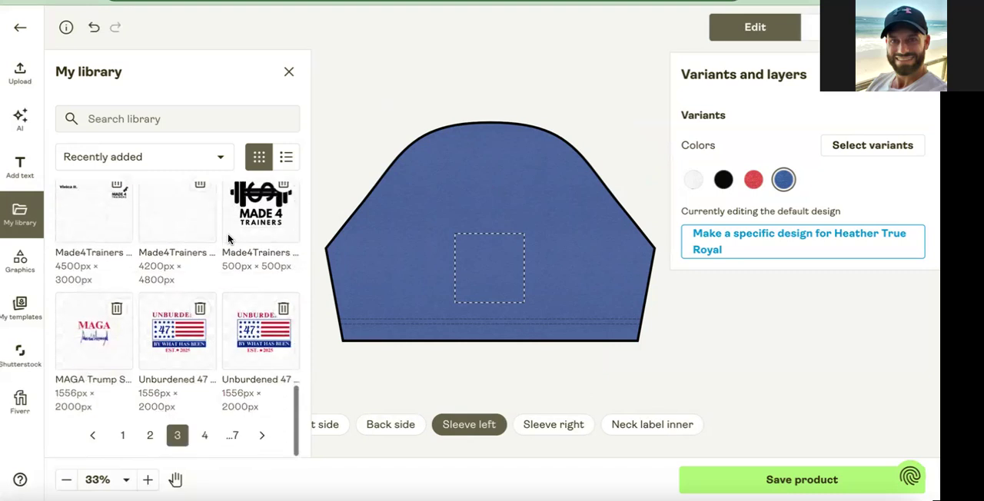
Add the White American Flag design from library page 4 to the left sleeve and enlarge it to about 3.2 × 4.12 in.
left_click(205, 439)
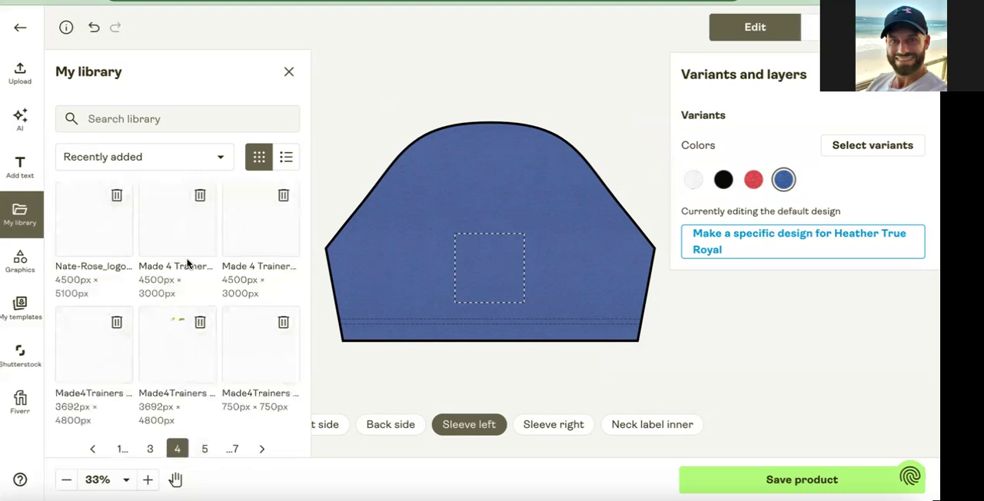
scroll(187, 264, "up", 6)
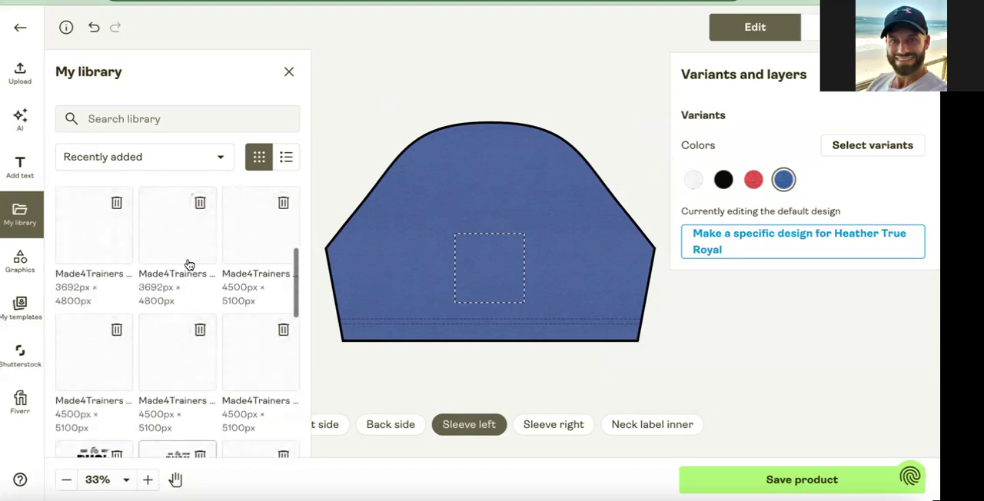
scroll(188, 264, "up", 4)
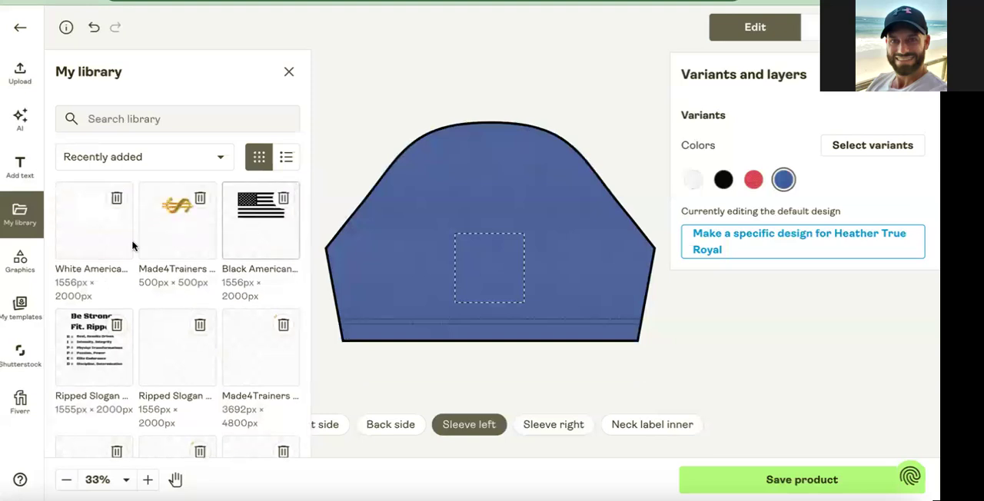
left_click(79, 237)
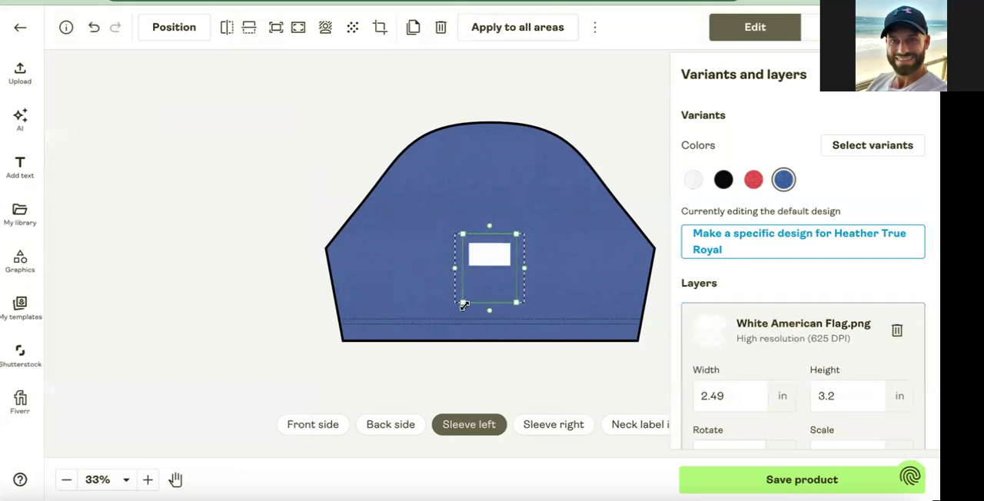
left_click_drag(452, 309, 451, 312)
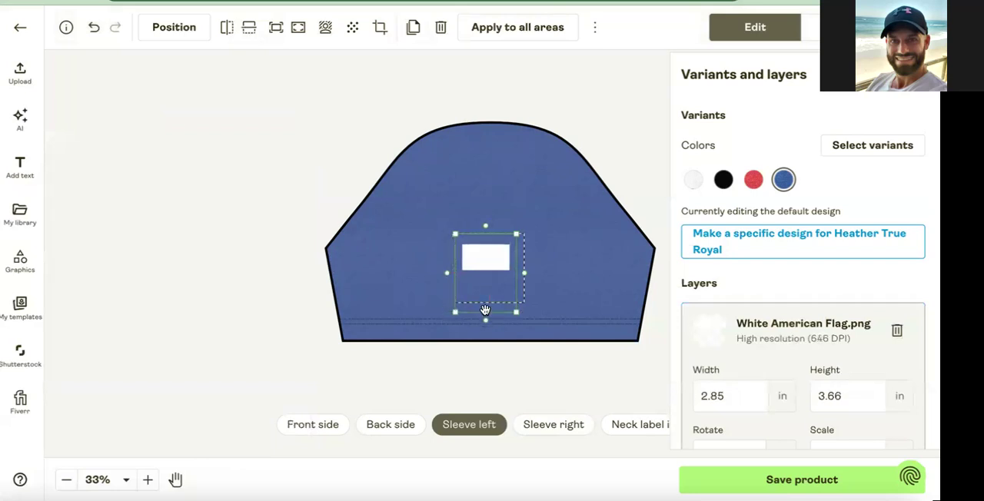
left_click_drag(515, 314, 526, 320)
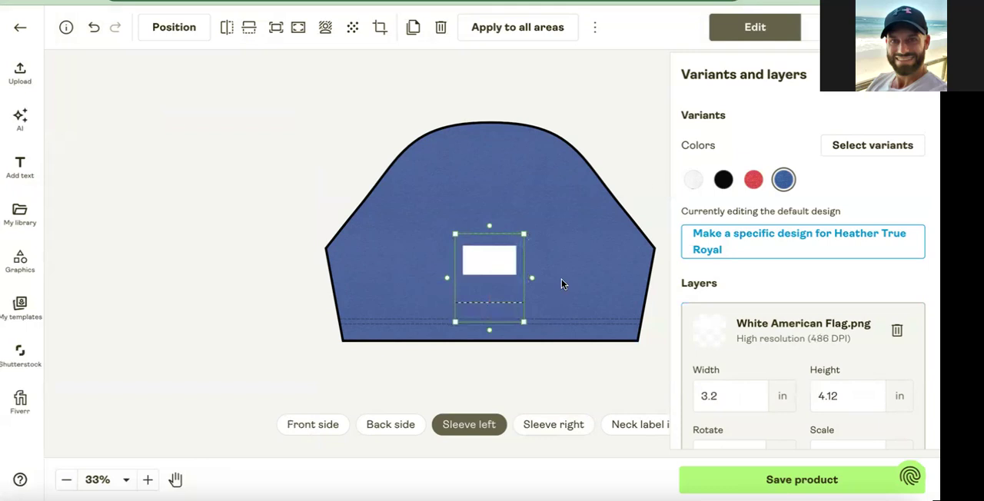
Preview the blue shirt in the Front, Back and Hanging 1 mockups, and return to editing.
left_click(811, 26)
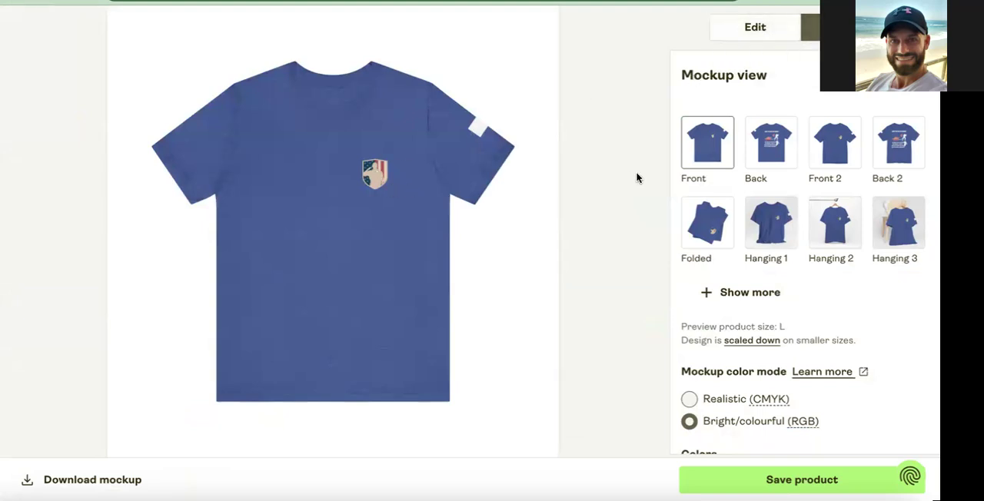
left_click(768, 154)
left_click(766, 230)
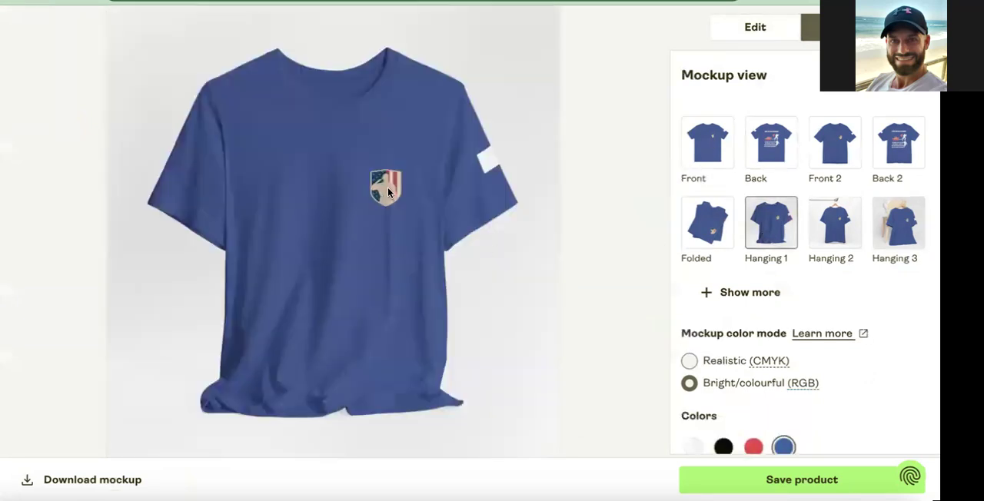
left_click(755, 27)
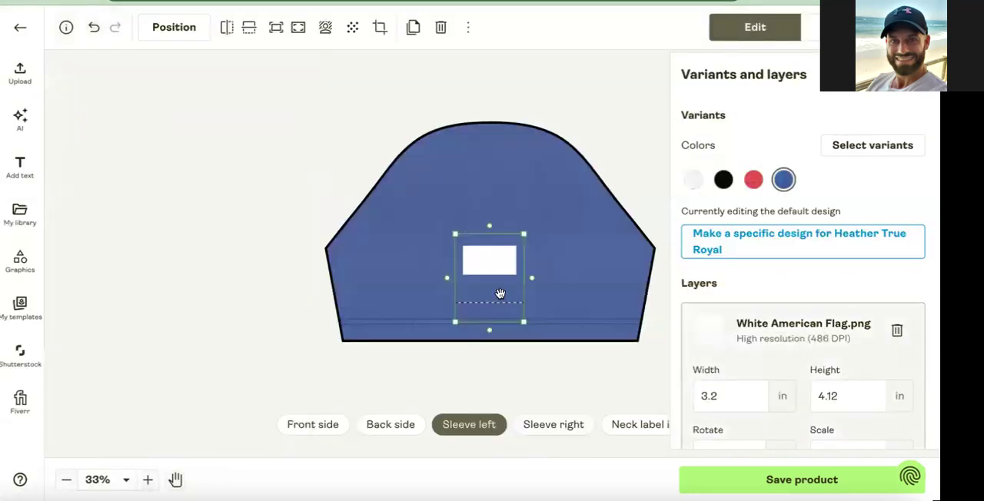
Replace the white flag on the left sleeve with the Black American Flag design, enlarged to about 3.59 × 4.62 in and centered horizontally.
key("Delete")
left_click(21, 215)
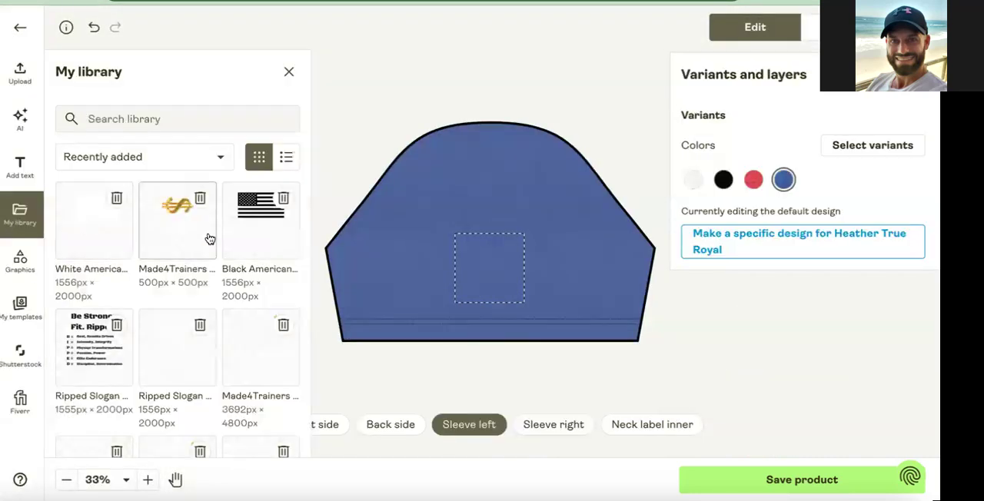
left_click(258, 222)
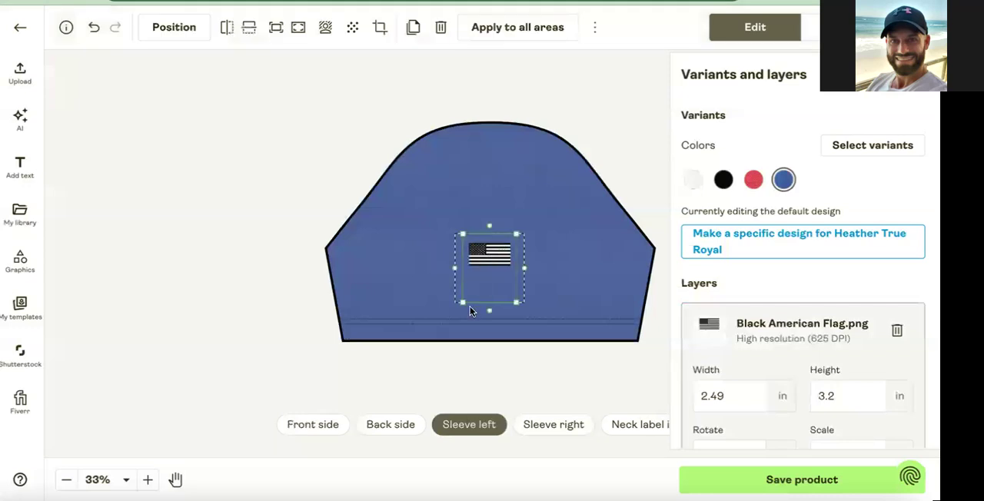
left_click_drag(443, 311, 450, 320)
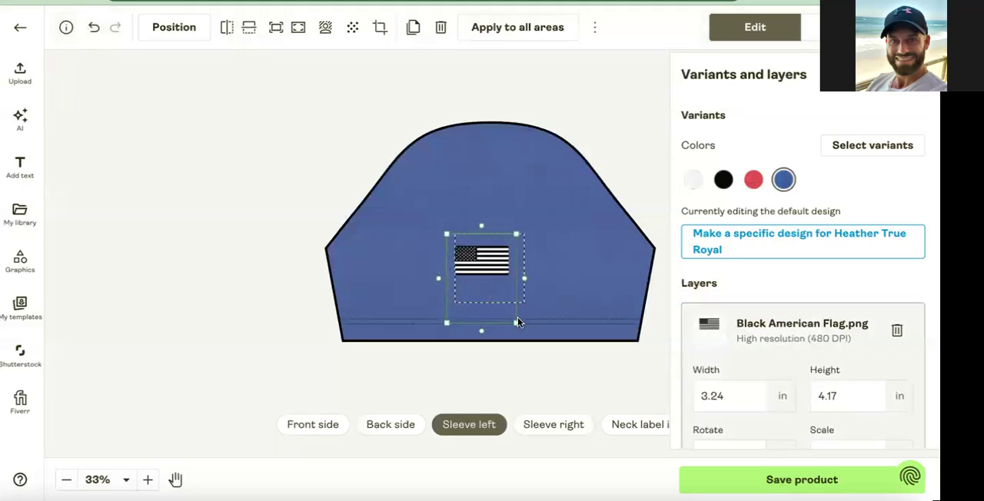
left_click_drag(514, 320, 524, 319)
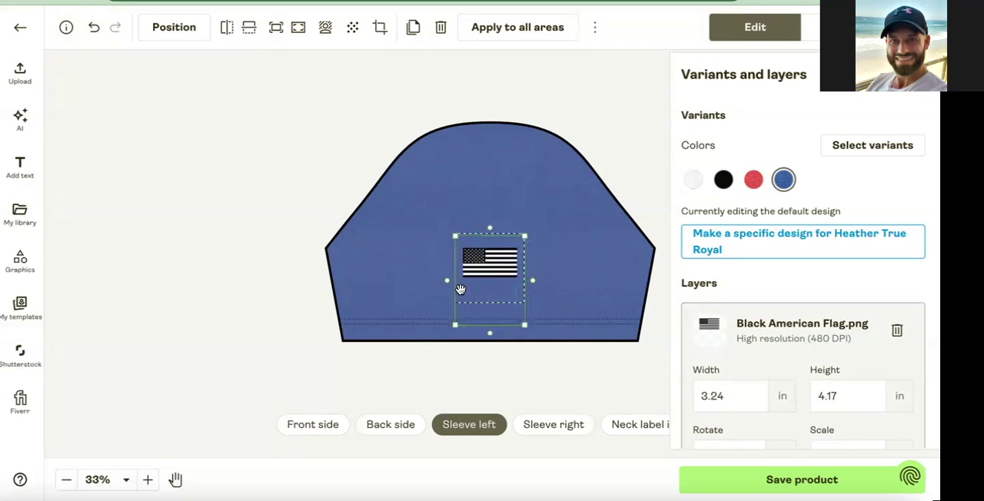
left_click_drag(450, 327, 444, 337)
left_click_drag(486, 284, 489, 284)
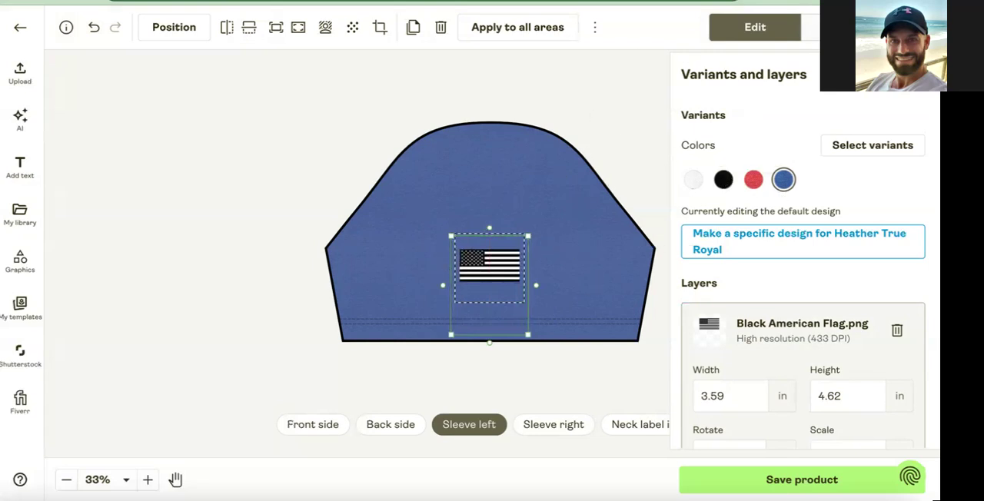
Check the front mockup, and enlarge the front's Vintage USA Shield Tan design to about 4.71 × 6.05 in.
left_click(811, 26)
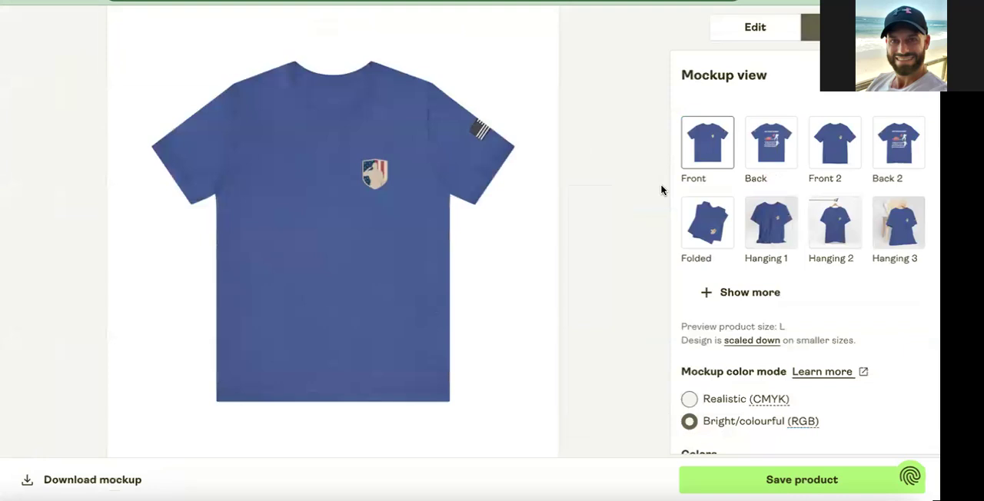
left_click(755, 27)
left_click(323, 424)
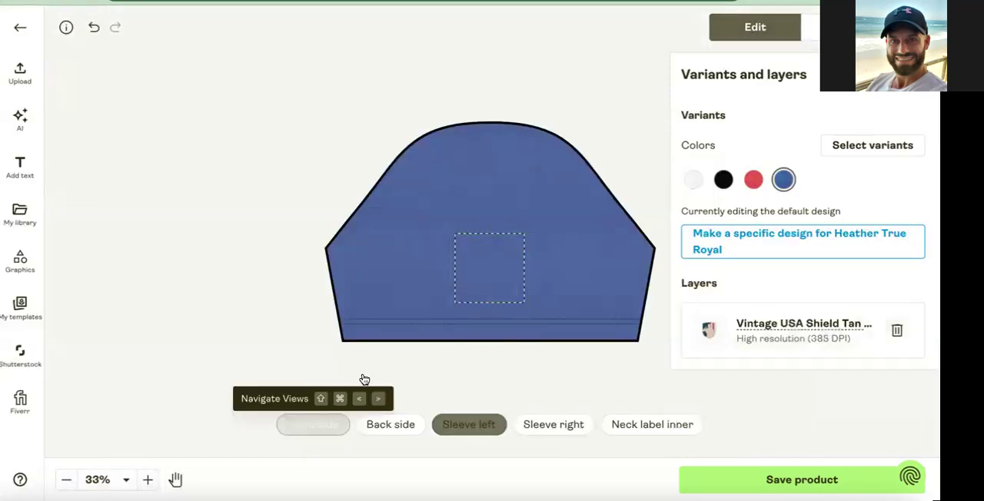
left_click(515, 194)
mouse_move(508, 203)
left_mouse_down()
mouse_move(499, 213)
mouse_move(532, 187)
mouse_move(504, 212)
left_mouse_up()
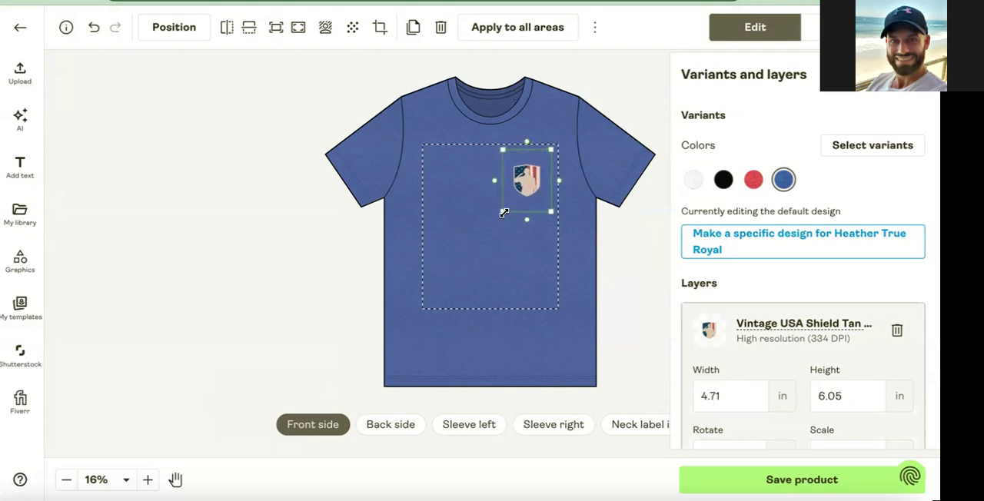
Examine the print areas on the black variant and compare the back design across the white, red, blue and black shirts.
left_click(720, 180)
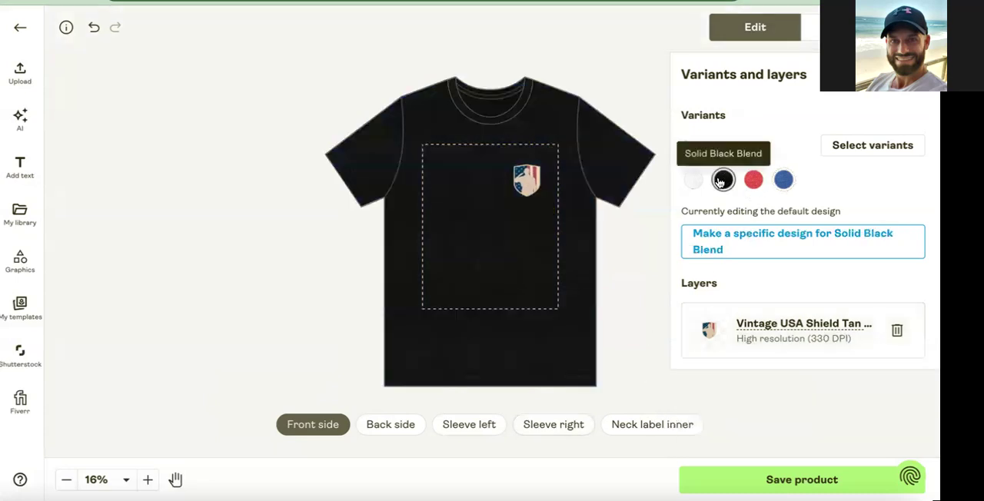
left_click(379, 427)
left_click(469, 422)
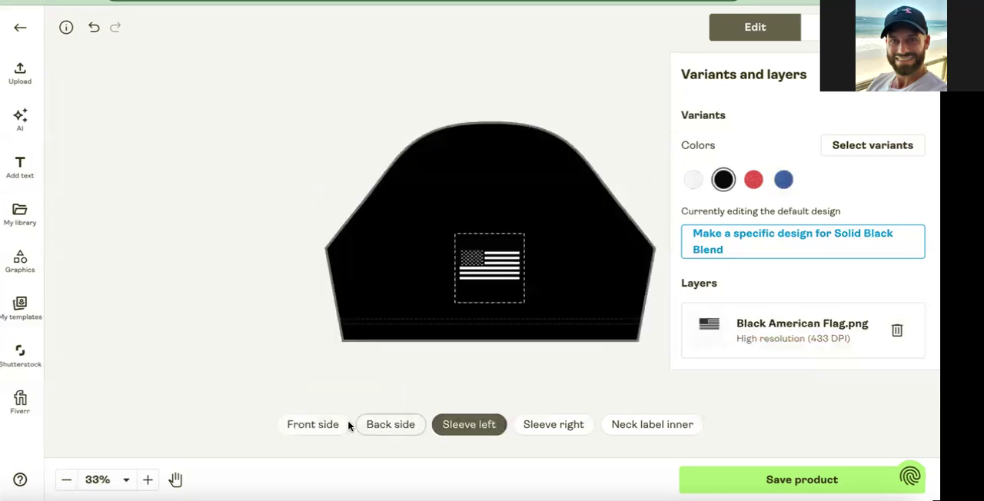
left_click(325, 431)
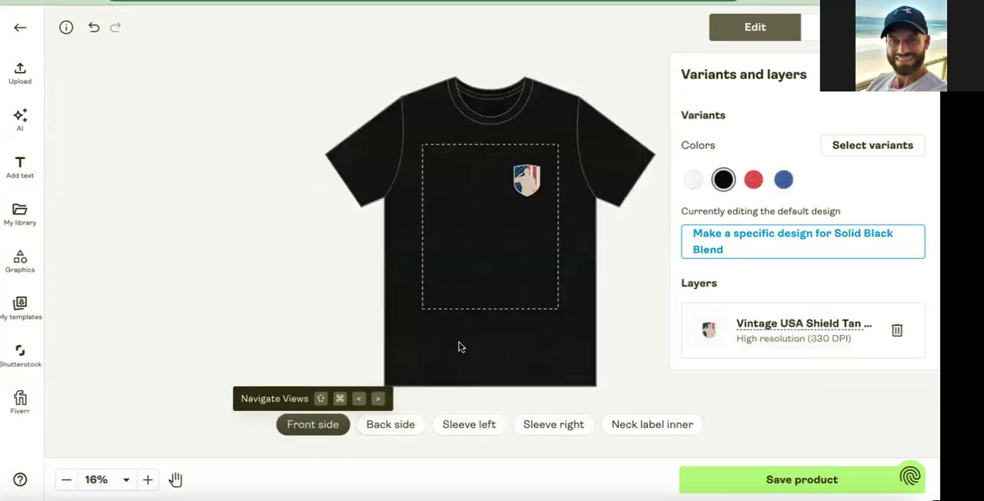
left_click(694, 185)
left_click(397, 425)
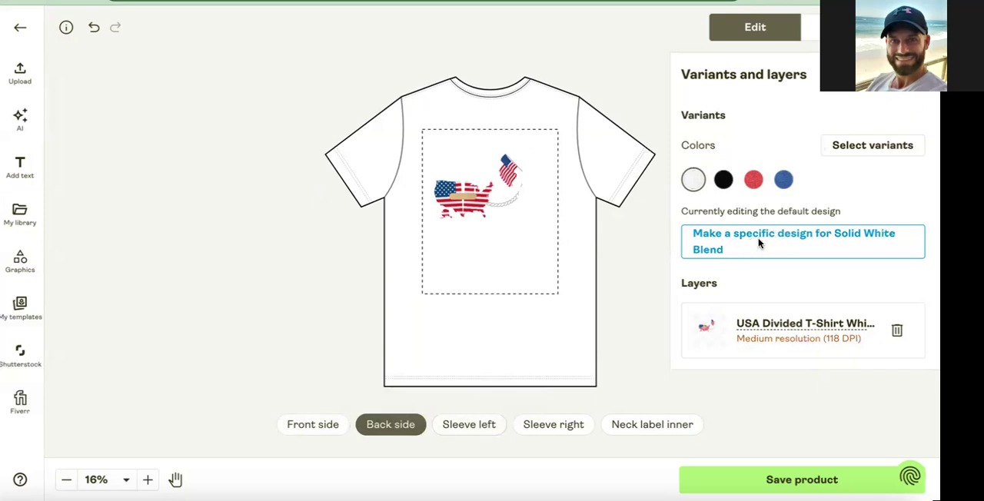
left_click(754, 181)
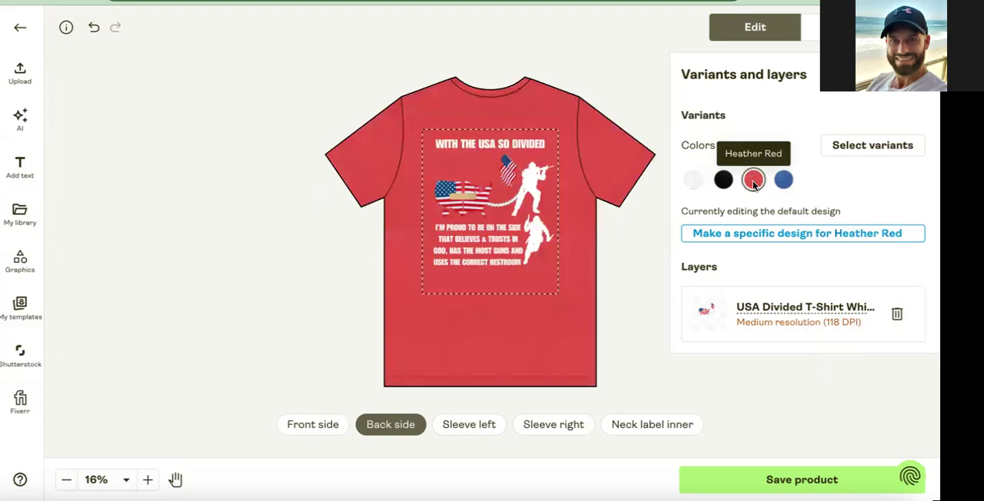
left_click(783, 181)
left_click(723, 181)
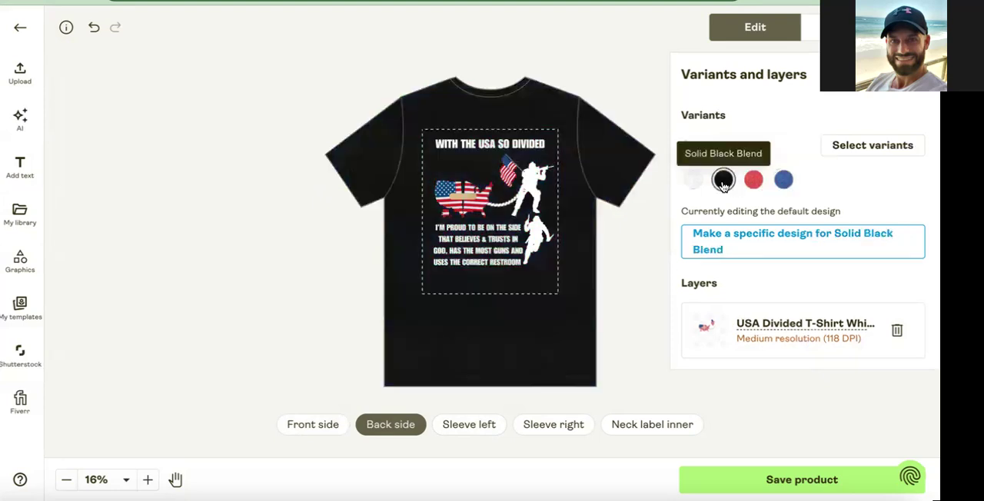
Add Heather Military Green to the product's selected color variants and return to the variants and layers overview.
left_click(857, 155)
scroll(762, 272, "down", 15)
scroll(762, 272, "down", 15)
scroll(762, 272, "down", 15)
scroll(761, 272, "down", 3)
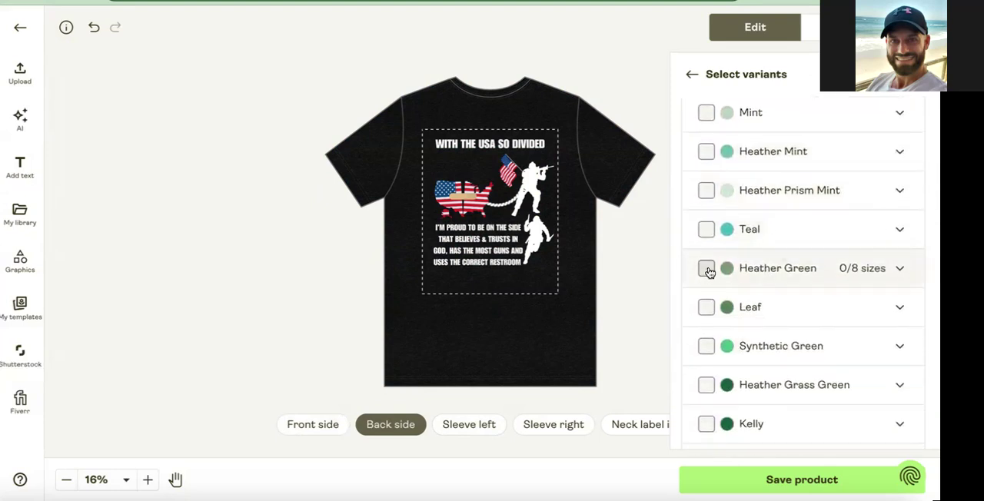
scroll(715, 345, "down", 5)
scroll(725, 343, "down", 1)
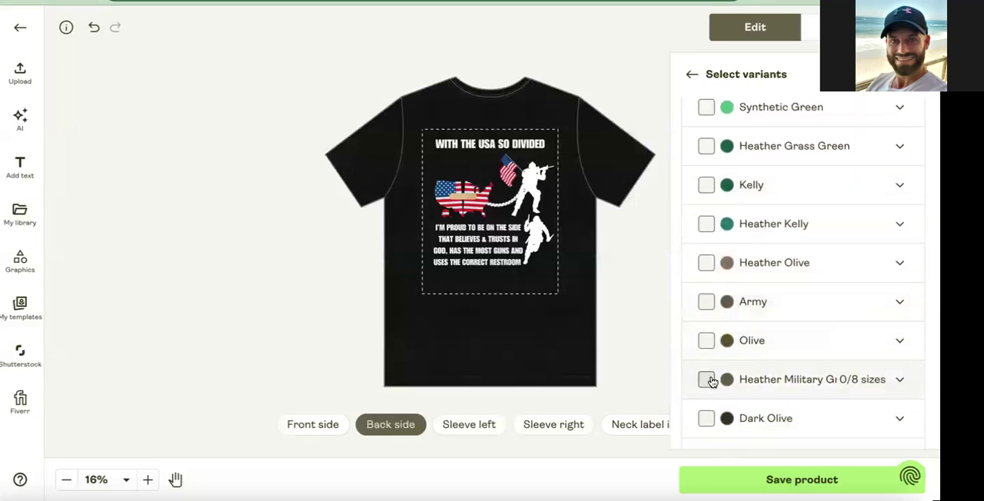
left_click(706, 379)
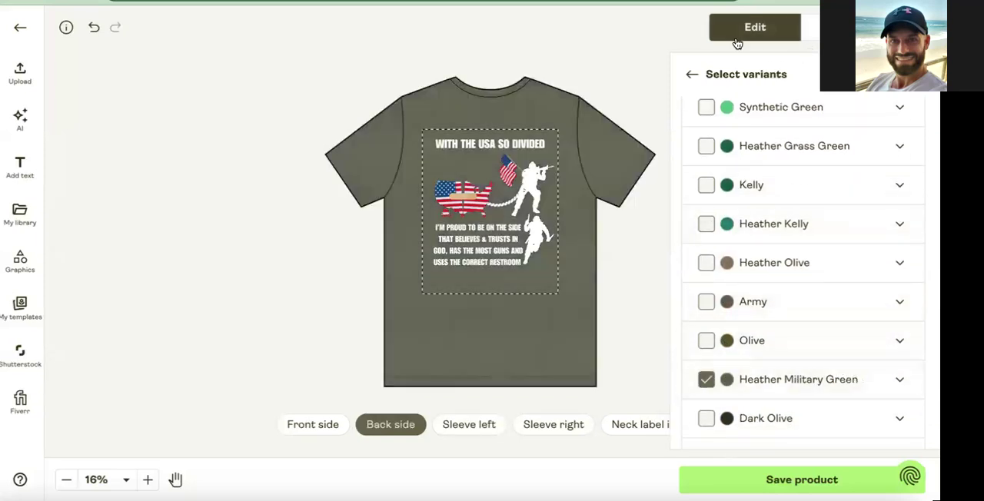
left_click(692, 74)
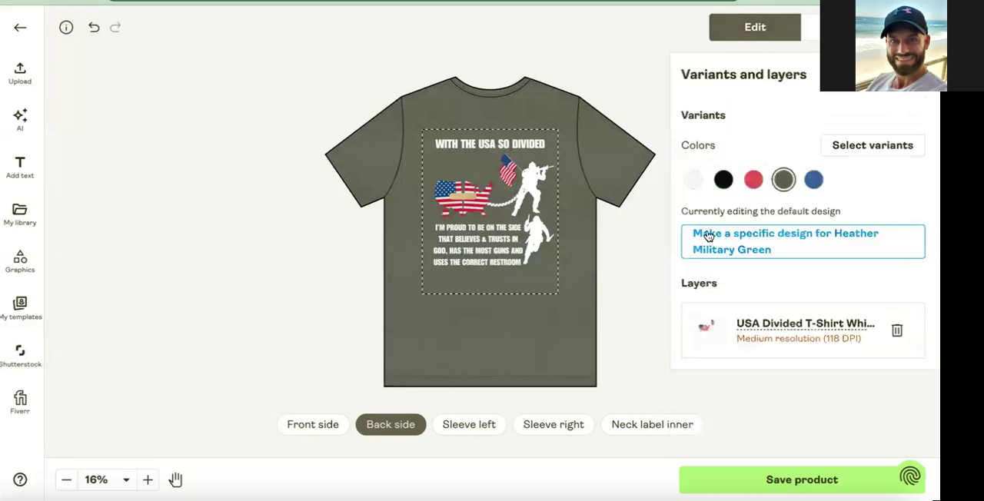
Start a specific design for the Solid White Blend variant and delete the white USA Divided design from its back side.
left_click(693, 179)
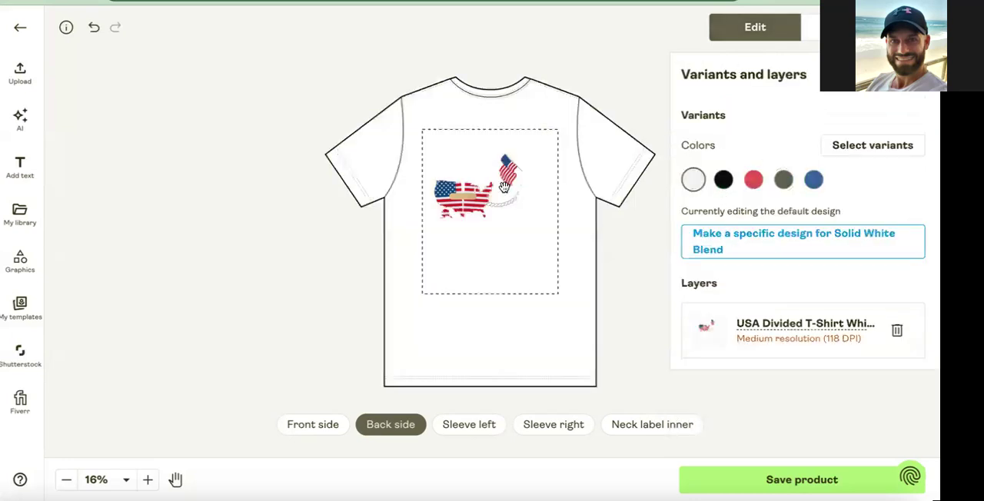
left_click(739, 243)
left_click(517, 223)
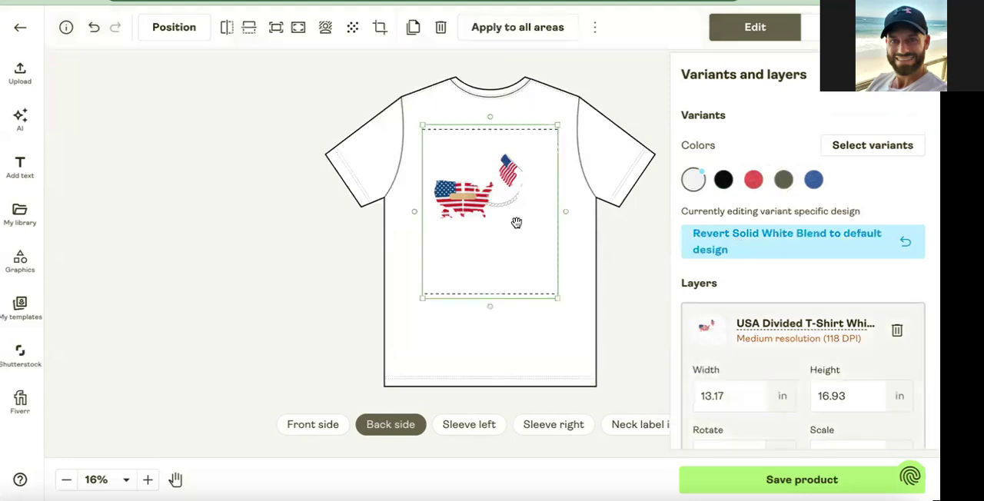
key("Delete")
Add the black USA Divided T-Shirt design from library page 3 to the white shirt's back and enlarge it to about 13.17 × 16.93 in.
left_click(20, 212)
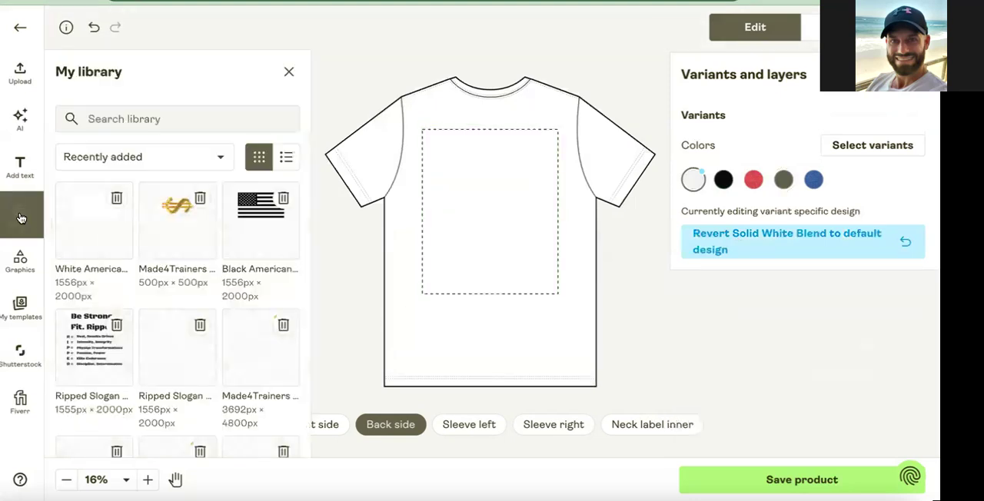
scroll(158, 278, "down", 5)
scroll(158, 283, "down", 3)
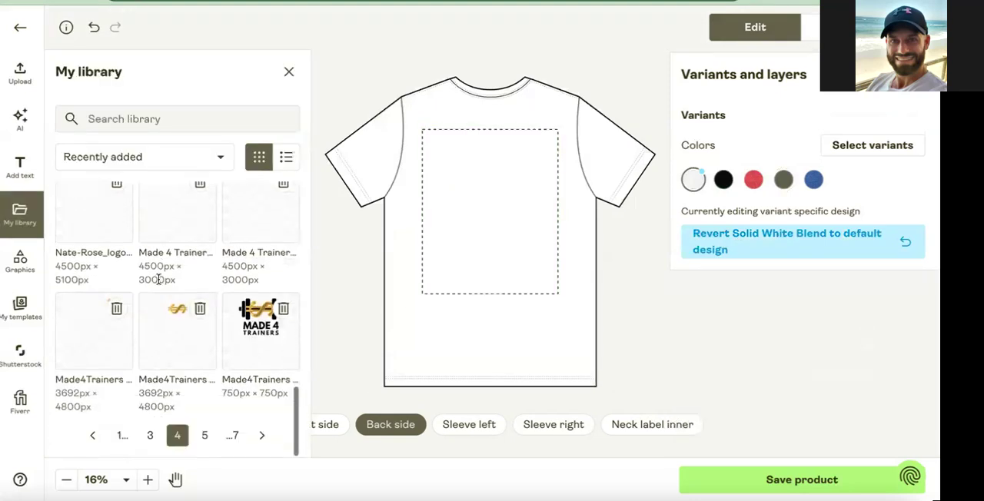
left_click(152, 435)
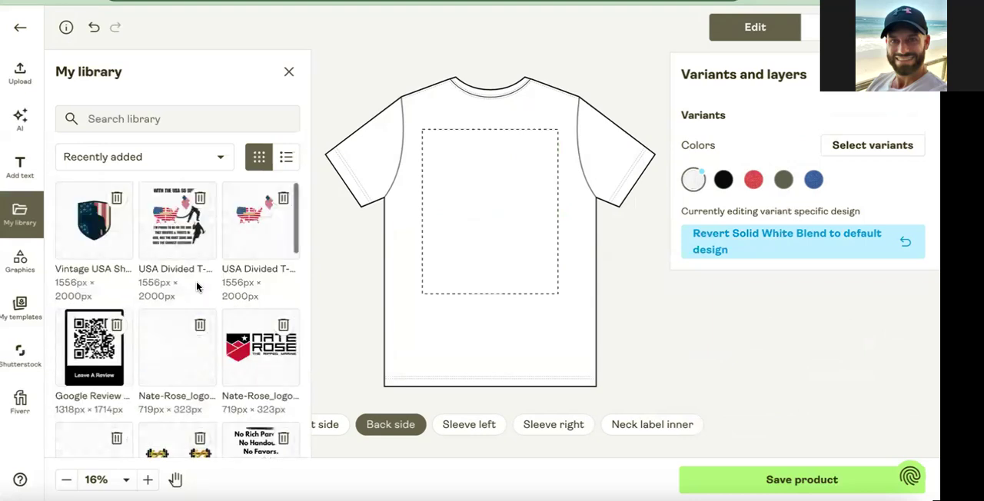
left_click(186, 230)
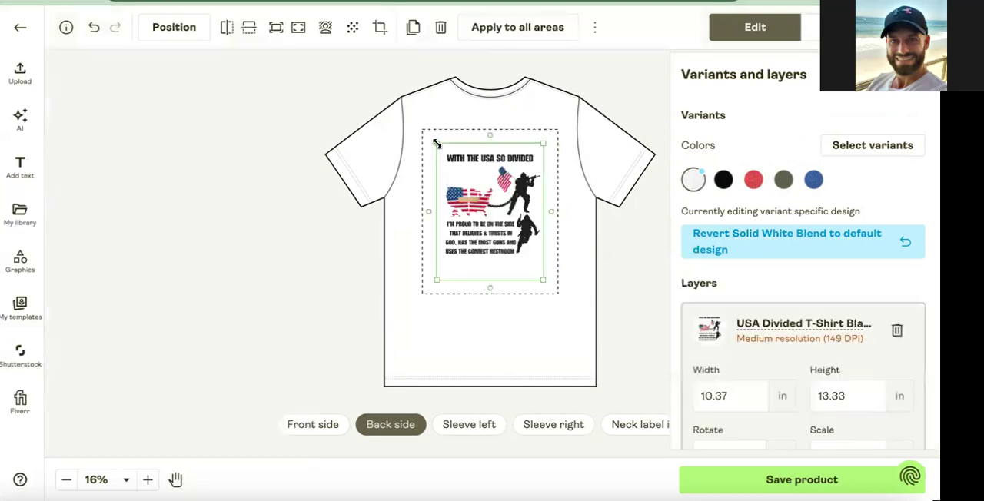
left_click_drag(436, 143, 422, 124)
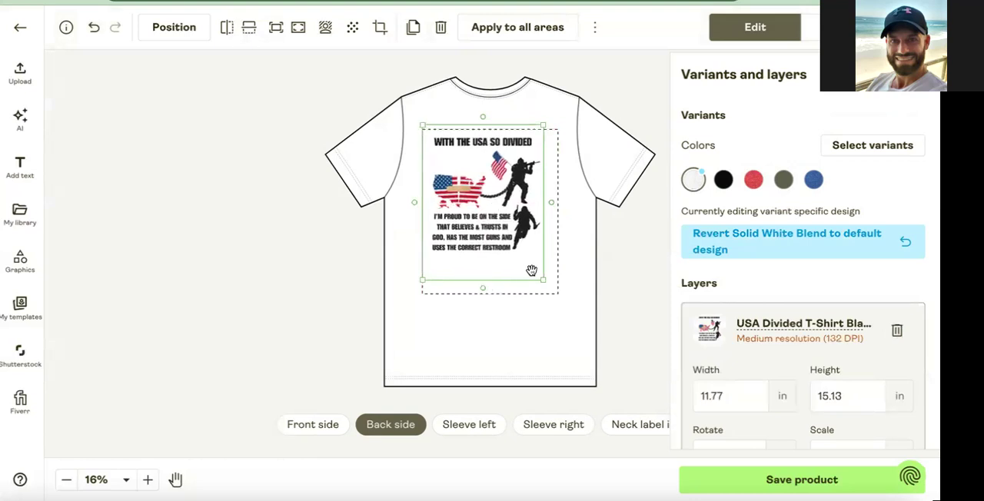
left_click_drag(543, 278, 558, 297)
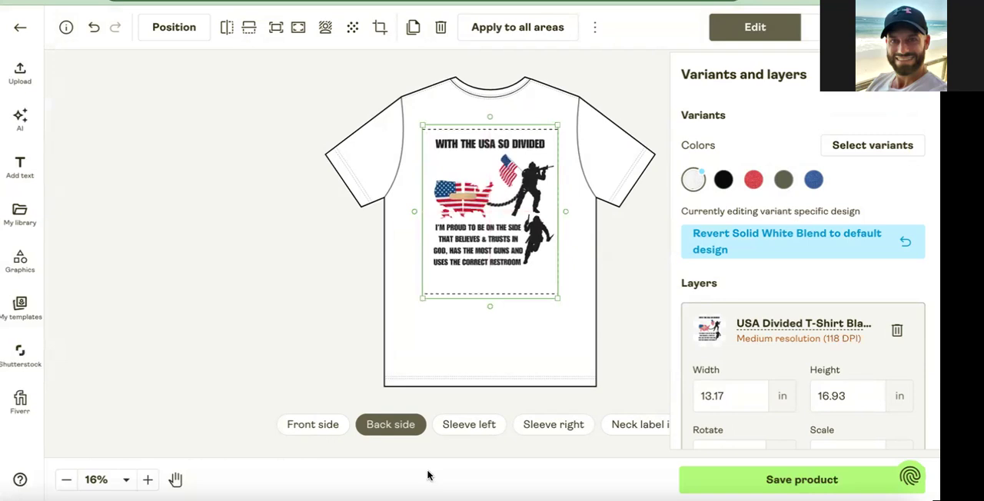
Delete the tan Vintage USA Shield design from the white shirt's front side.
left_click(322, 427)
left_click(529, 182)
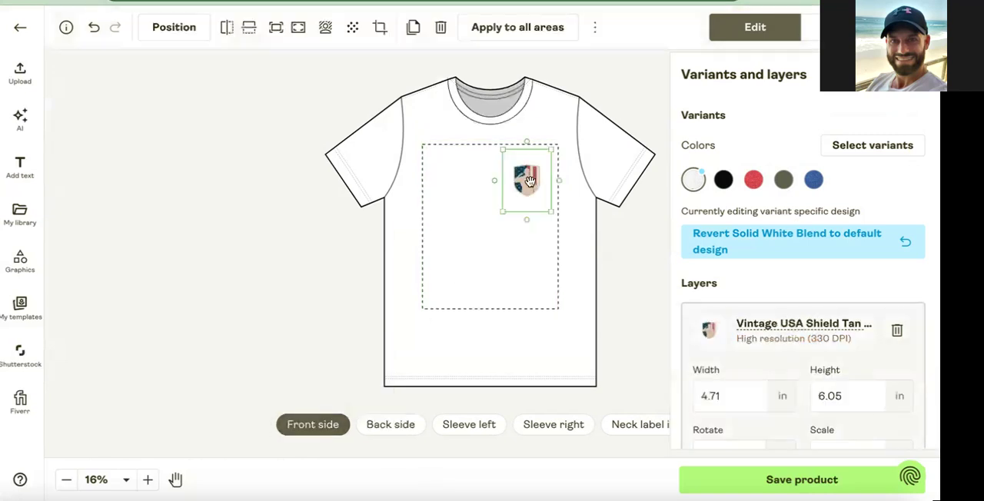
key("Delete")
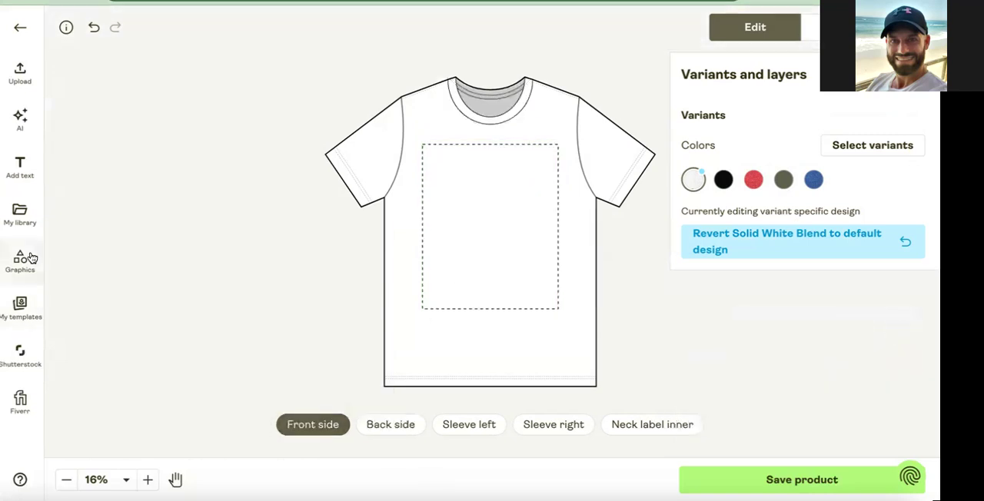
Add the black Vintage USA Shield design from the library to the white shirt's front chest corner at about 5.19 × 6.67 in.
left_click(20, 213)
left_click(100, 217)
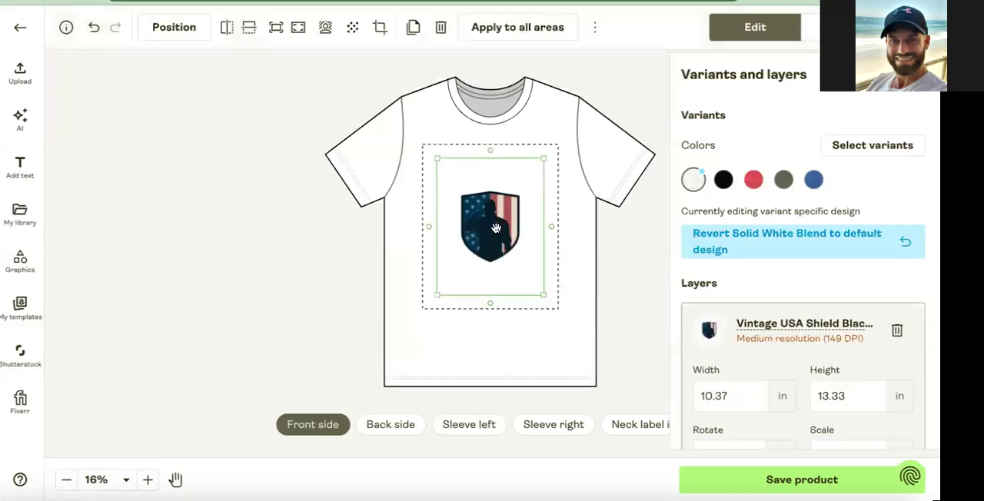
left_click_drag(443, 290, 482, 235)
left_click_drag(511, 202, 519, 190)
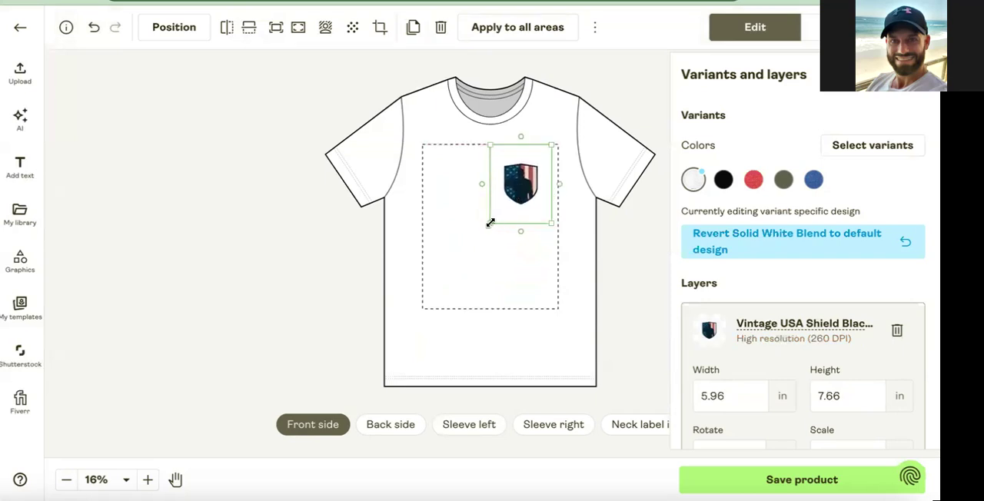
left_click_drag(493, 219, 515, 197)
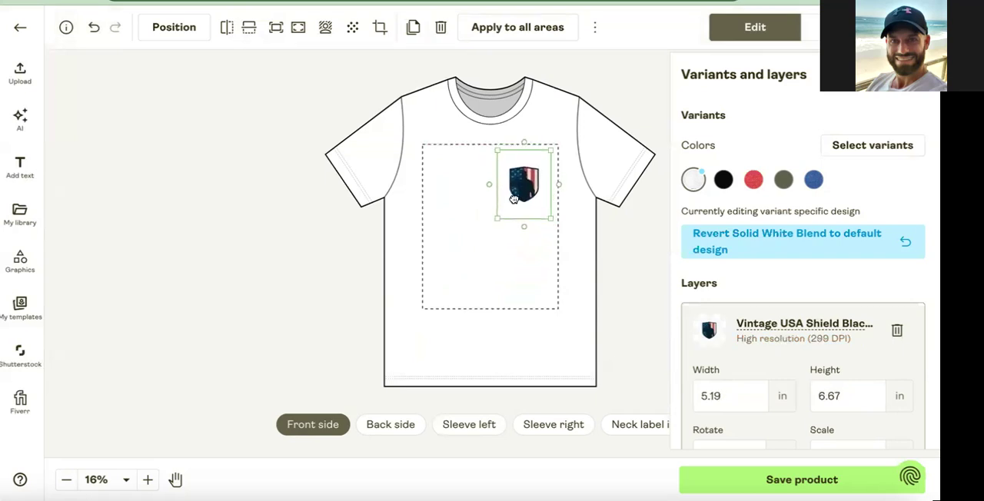
Copy the horizontal position value of the tan shield on the Solid Black Blend shirt's front.
scroll(732, 370, "down", 3)
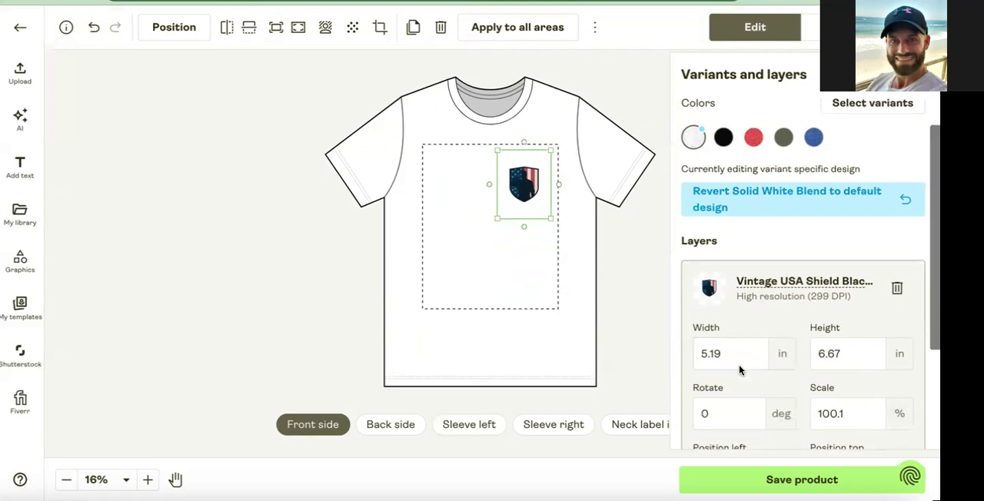
scroll(726, 194, "up", 3)
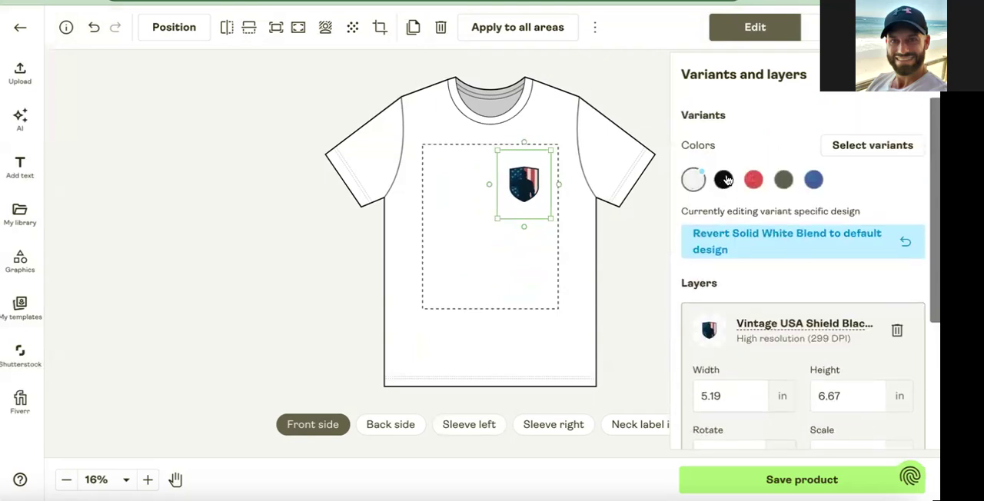
left_click(723, 179)
left_click(755, 340)
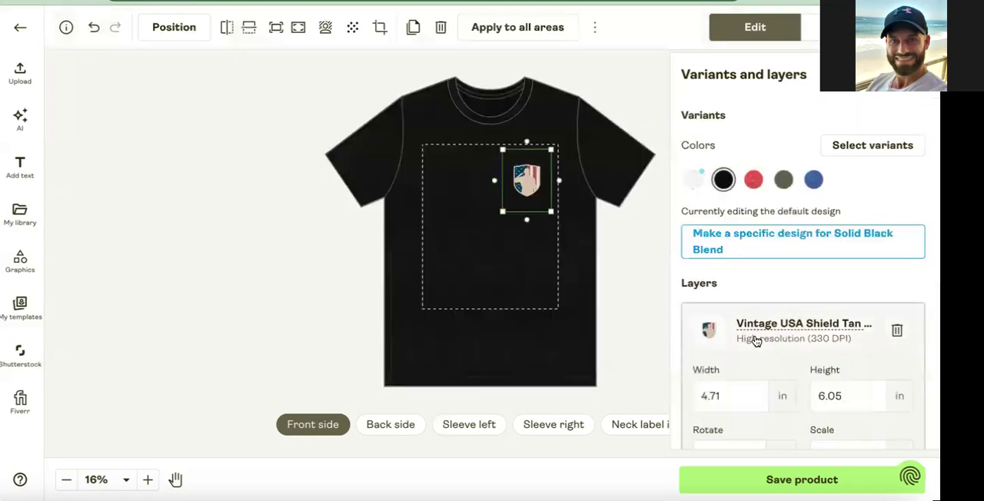
scroll(753, 338, "down", 3)
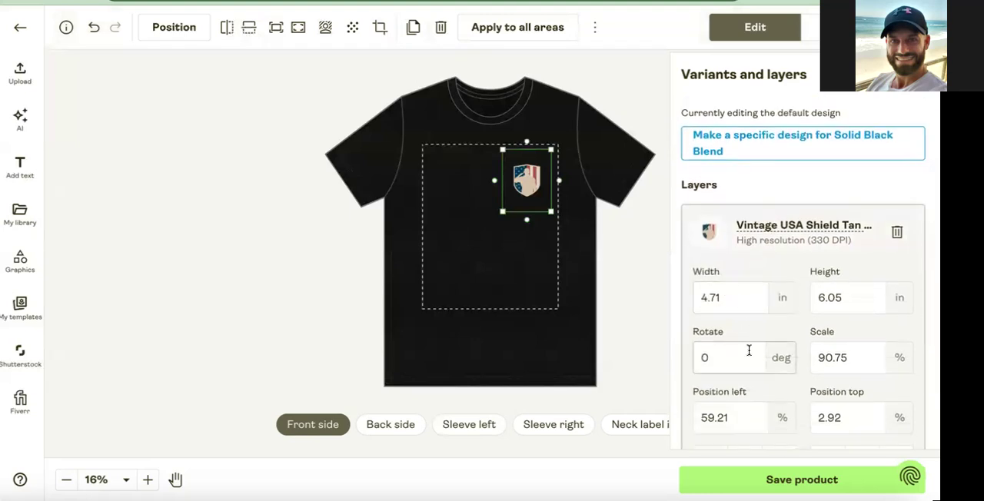
scroll(723, 361, "down", 1)
left_click_drag(735, 374, 678, 380)
key("ctrl+c")
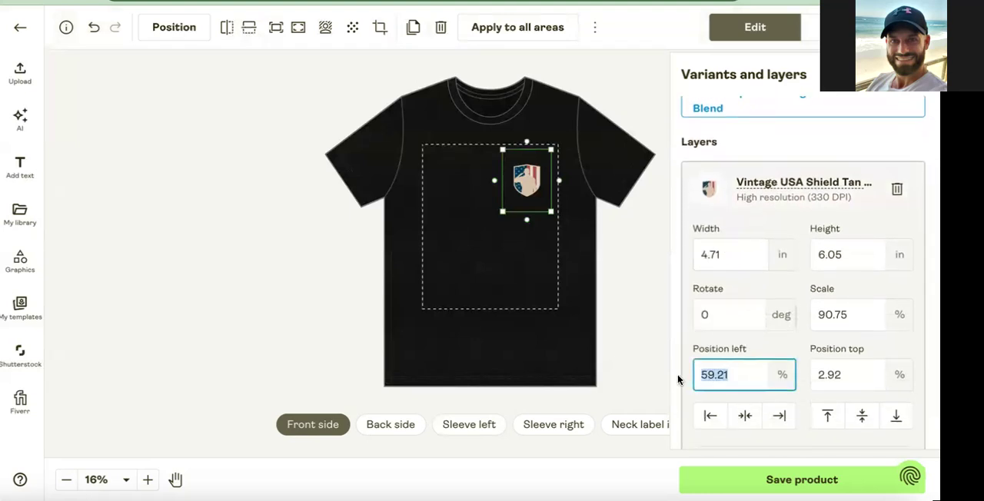
Set the left position of the black shield on the white shirt's front to 59.21%.
scroll(721, 159, "up", 1)
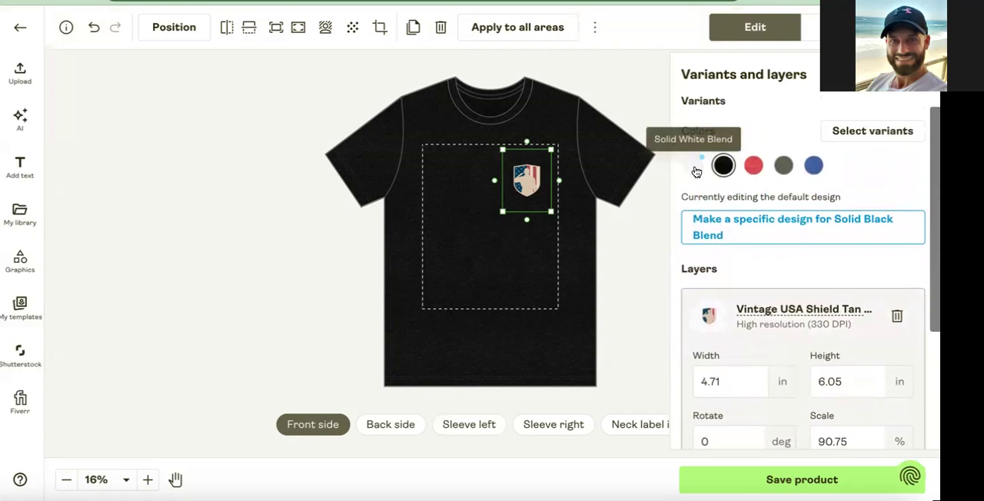
left_click(694, 163)
left_click(743, 331)
scroll(739, 321, "down", 3)
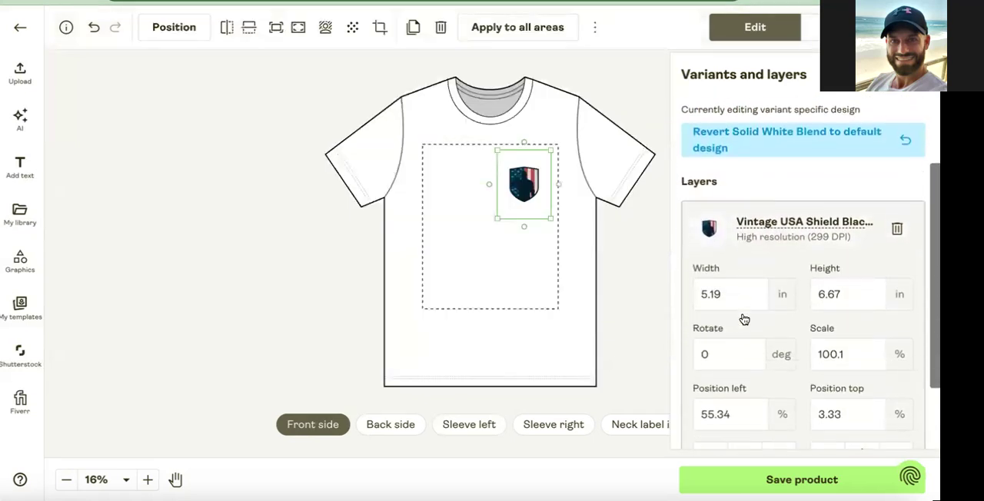
double_click(725, 398)
key("ctrl+v")
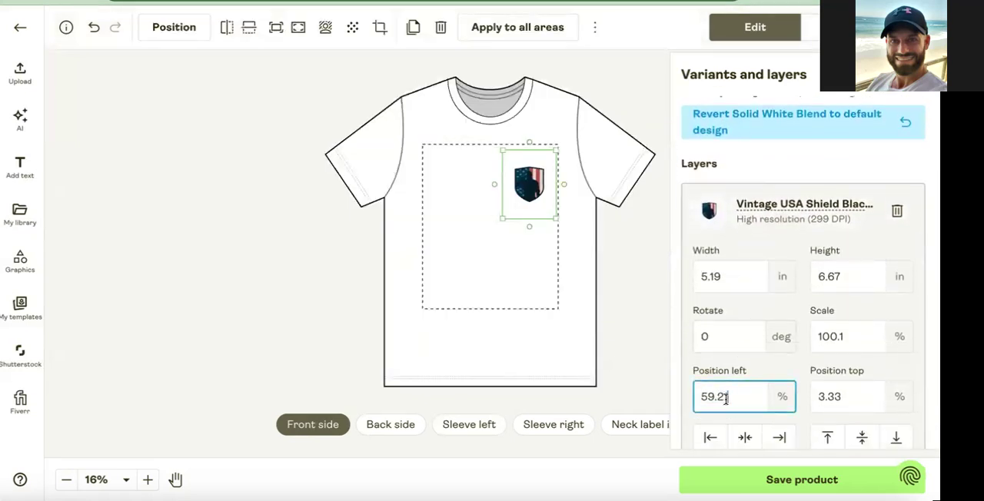
Increase the width of the black shield on the white shirt's front slightly.
double_click(717, 276)
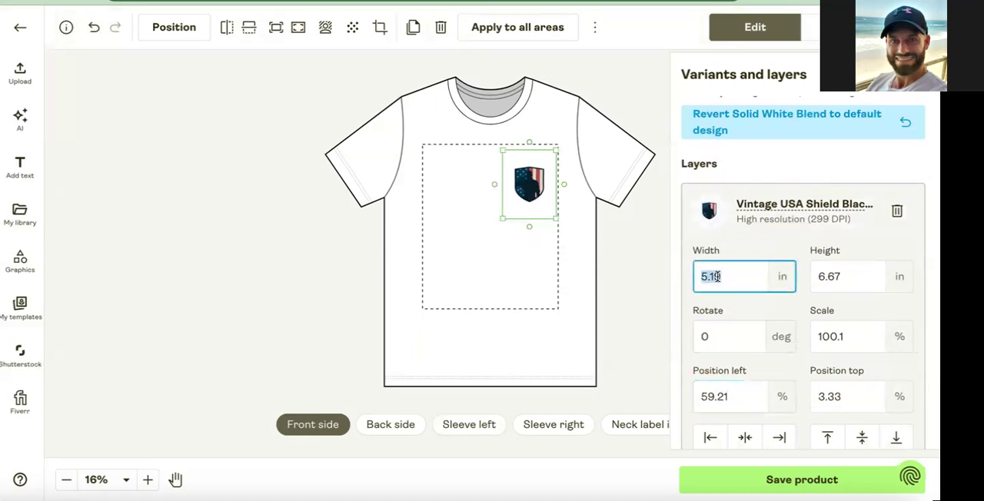
key("Up")
key("Up")
key("Up")
key("Up")
key("Up")
key("Up")
key("Up")
key("Up")
key("Up")
key("Up")
key("Up")
key("Up")
left_click(726, 239)
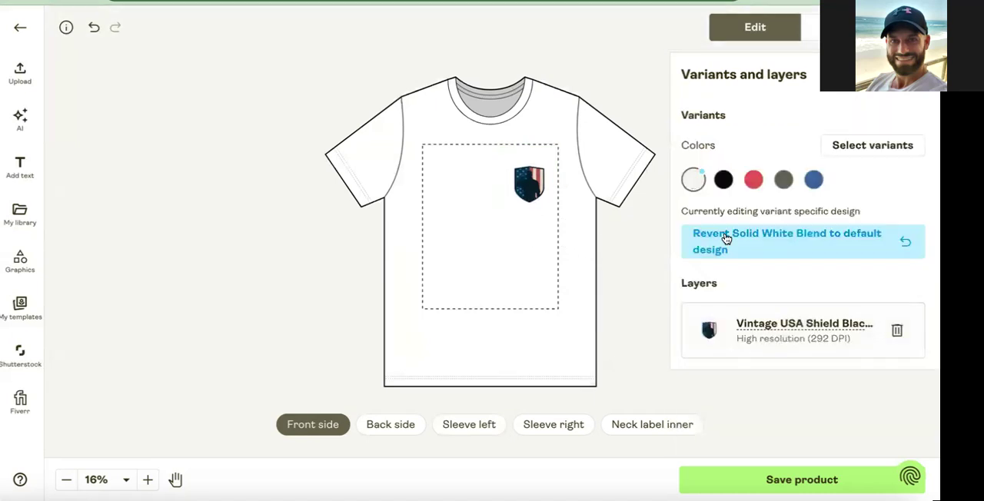
Set the black shield's width on the white shirt to 4.71 in, matching the tan shield on the black shirt.
left_click(723, 179)
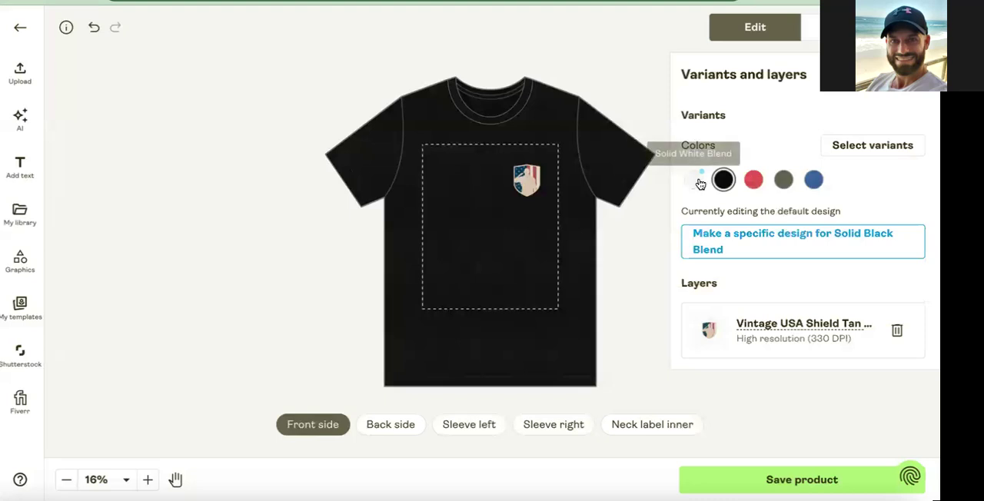
left_click(718, 316)
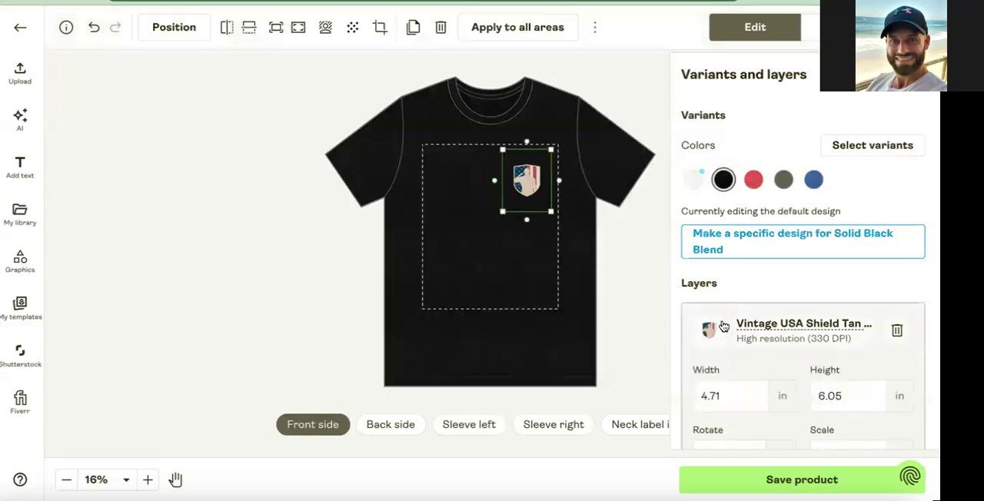
left_click(697, 184)
left_click(709, 342)
left_click(714, 396)
double_click(714, 396)
type("4")
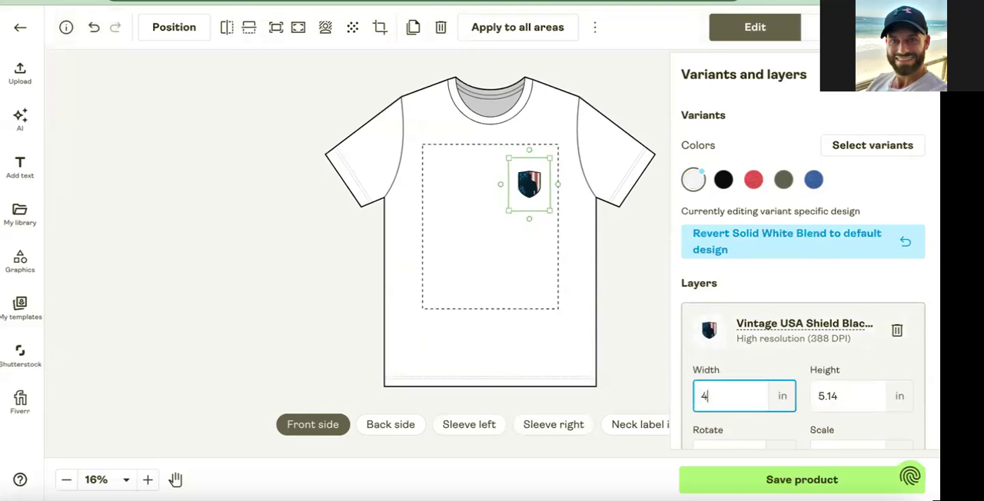
type(".71")
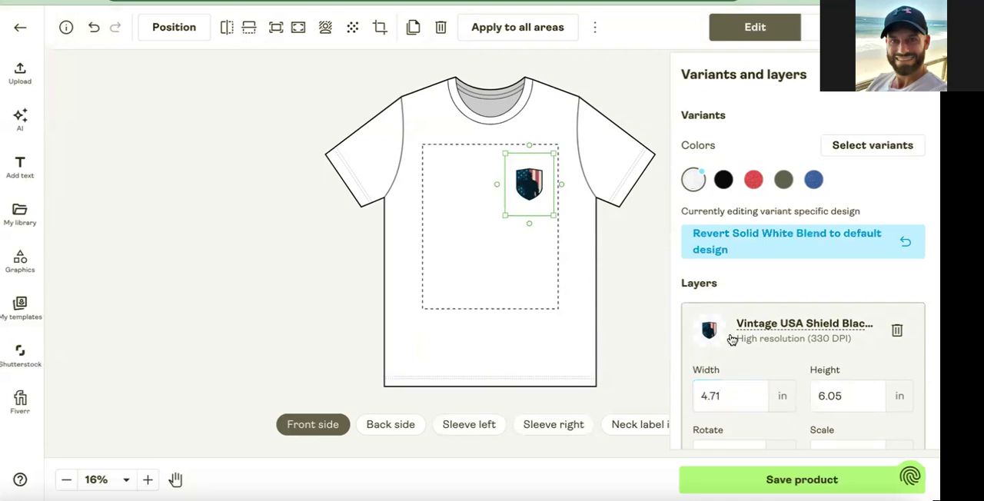
Review the black shirt's front, back, both sleeves and inner neck label print areas.
left_click(723, 180)
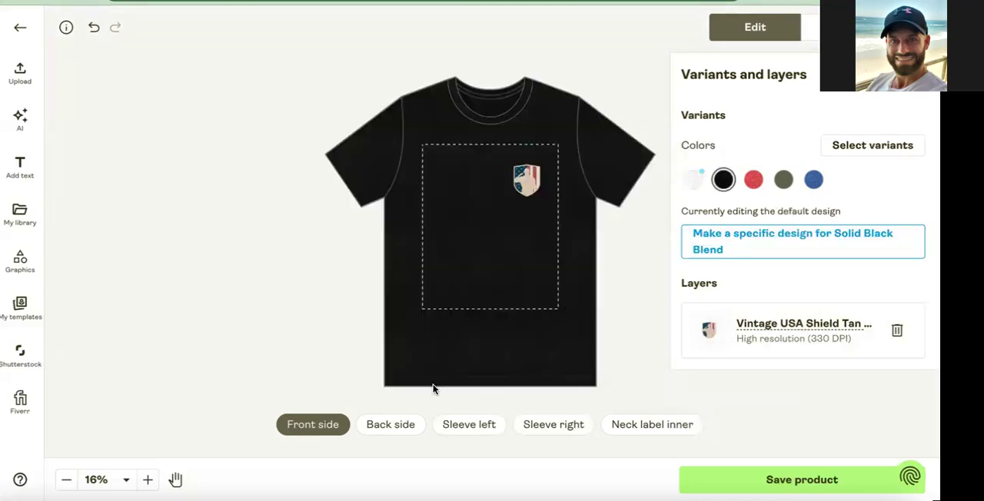
left_click(390, 424)
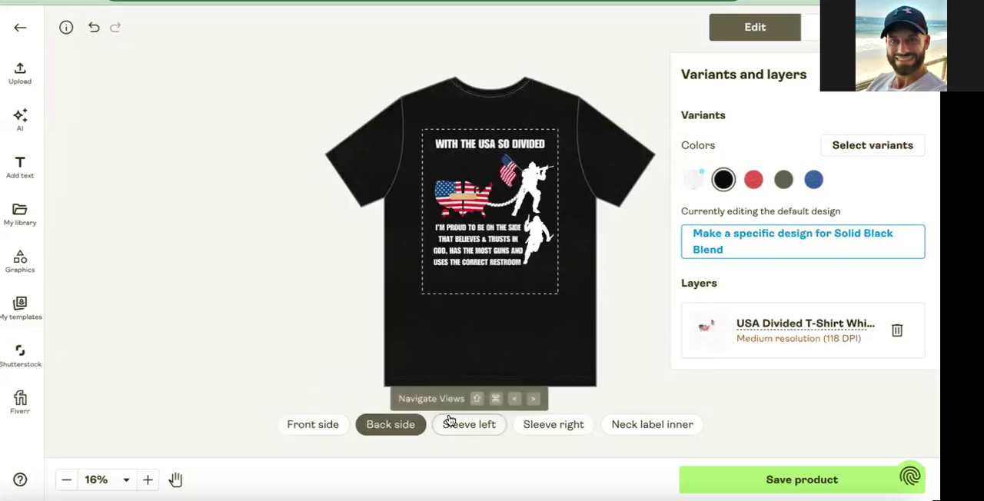
left_click(323, 427)
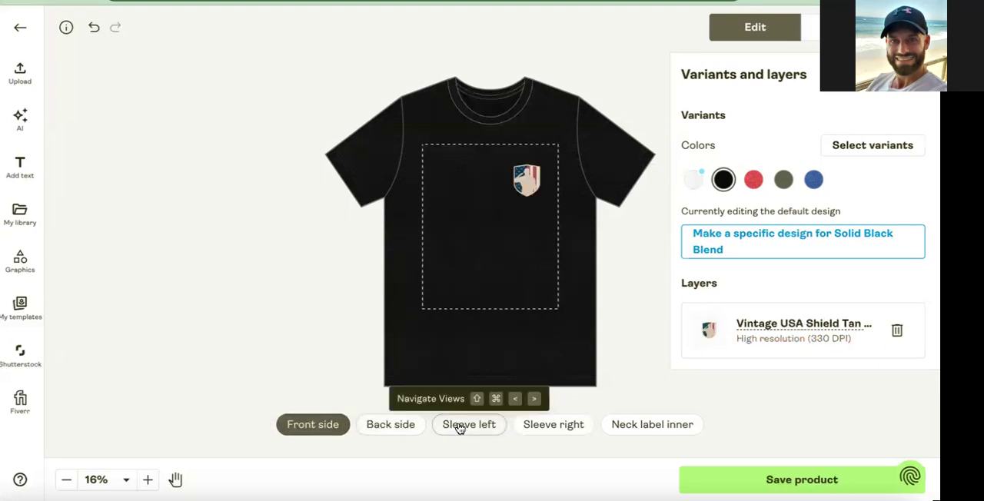
left_click(461, 425)
left_click(545, 424)
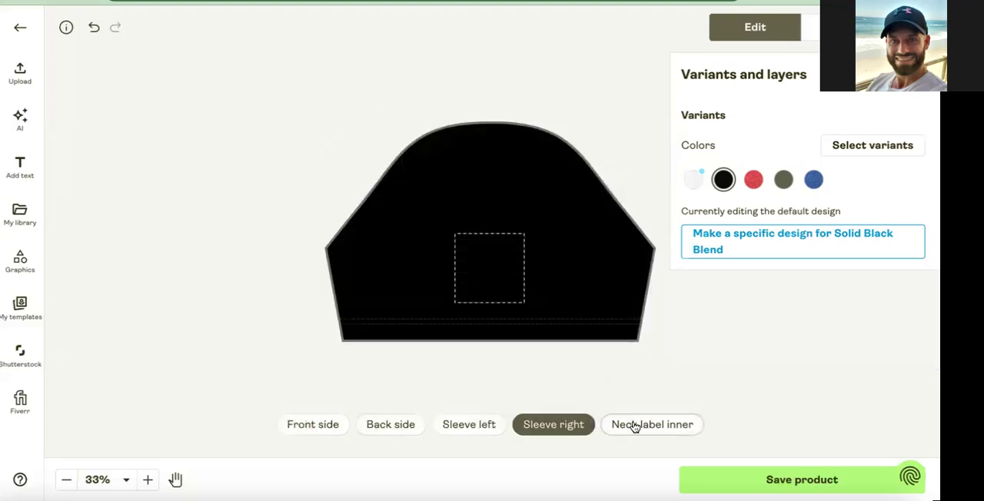
left_click(636, 424)
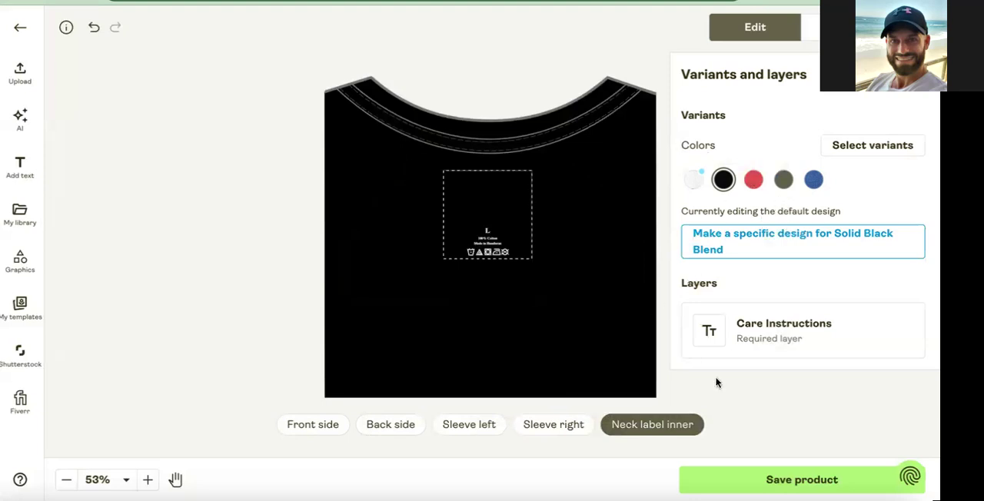
Save the product and replace the Front and Back mockups of Solid White Blend with Hanging 1.
left_click(802, 480)
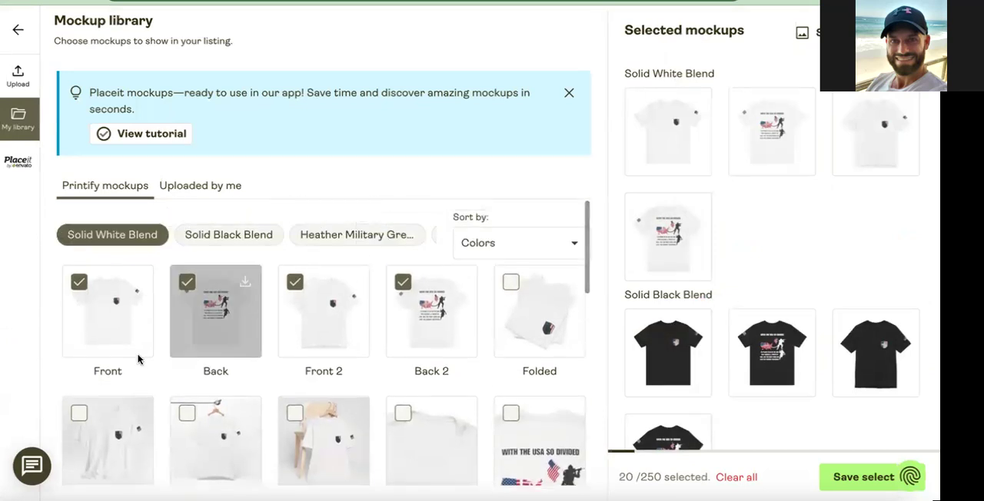
left_click(77, 417)
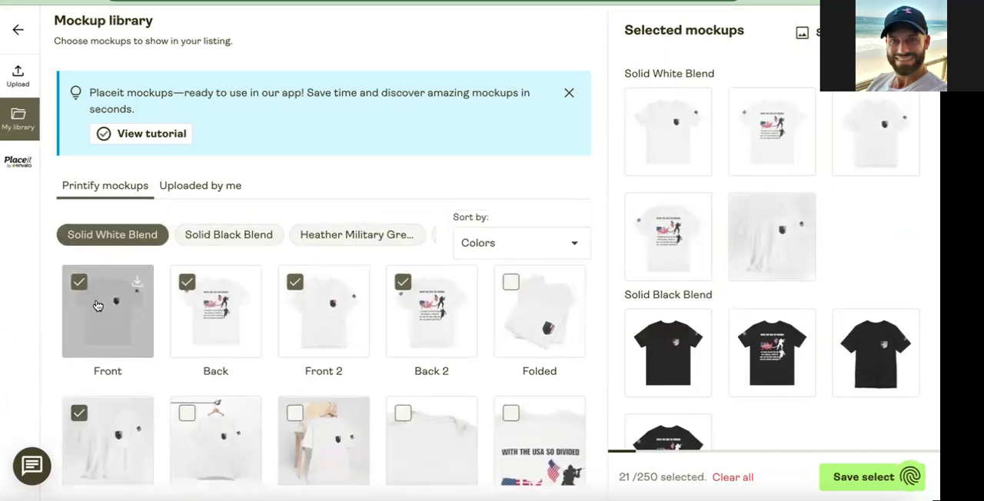
left_click(78, 282)
left_click(187, 282)
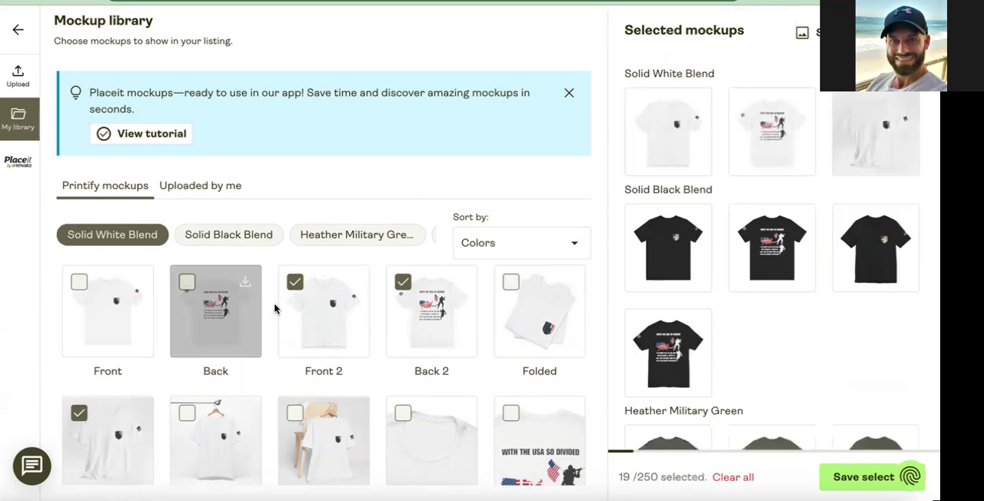
Add the Person 4 and Person 9 Back mockups to the Solid White Blend selection.
scroll(415, 308, "down", 1)
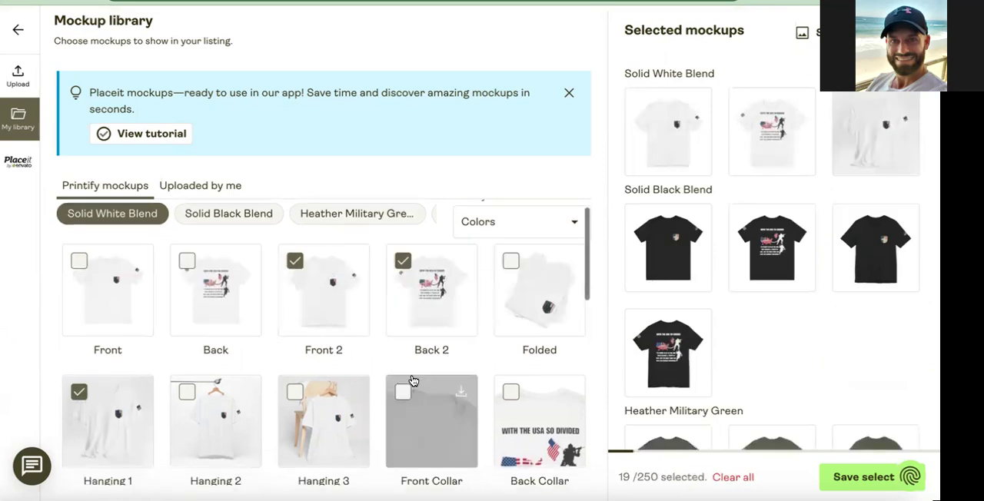
scroll(399, 349, "down", 3)
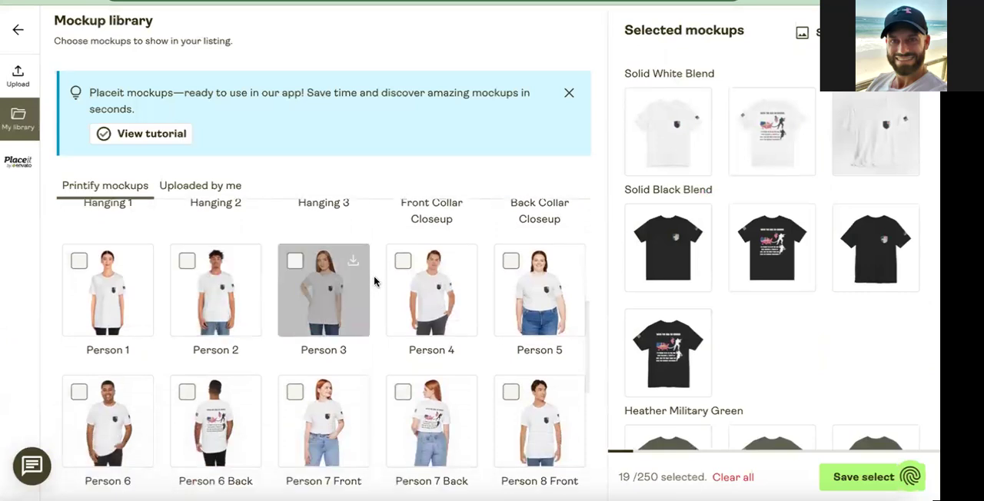
left_click(402, 261)
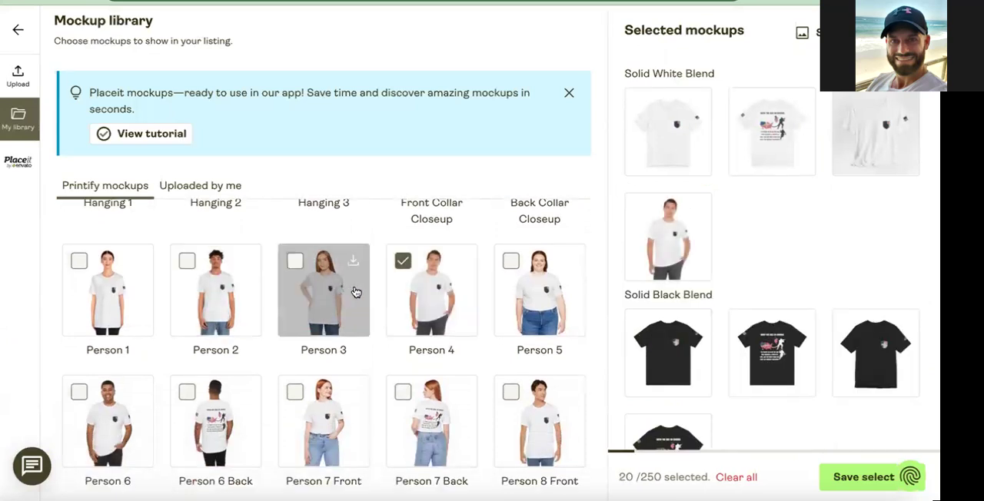
scroll(355, 292, "down", 1)
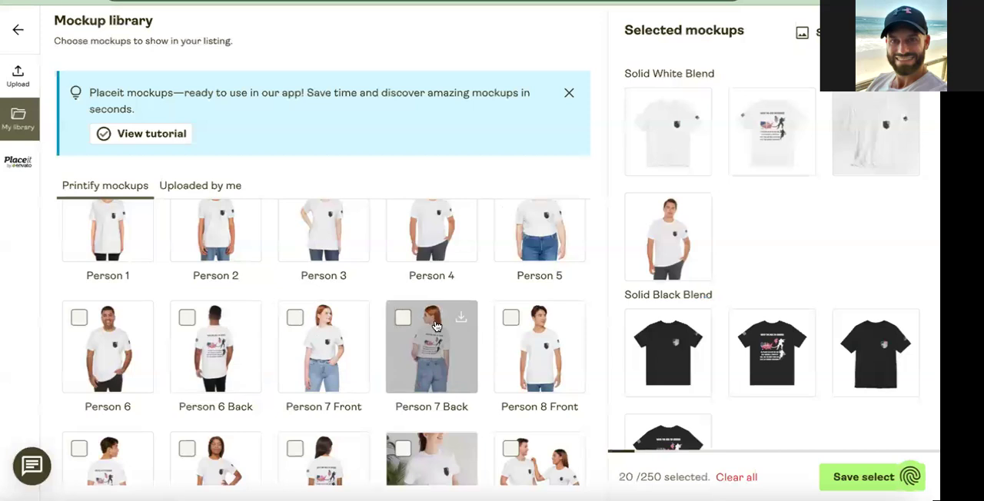
scroll(362, 351, "down", 1)
left_click(296, 369)
scroll(300, 361, "down", 2)
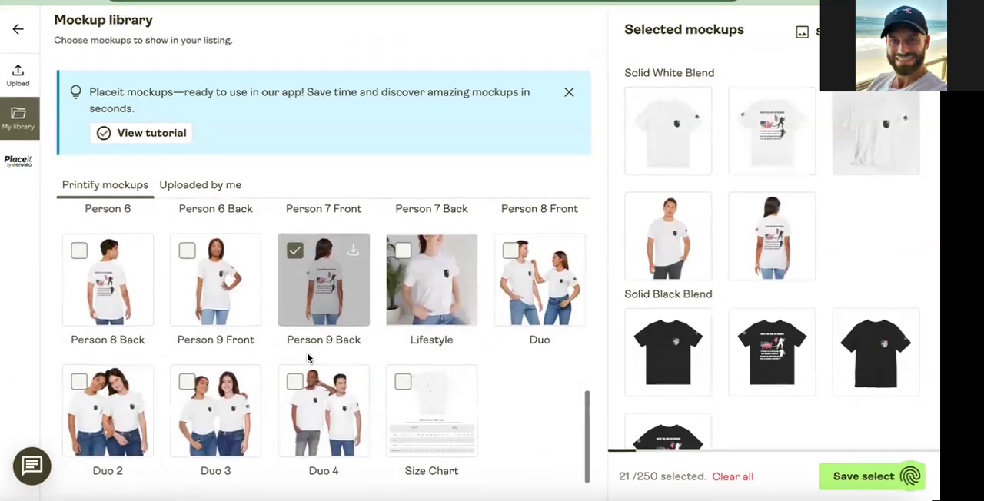
Remove the Front and Back mockups from the Solid Black Blend selection and open that color's mockup choices.
scroll(307, 353, "up", 1)
scroll(307, 353, "up", 5)
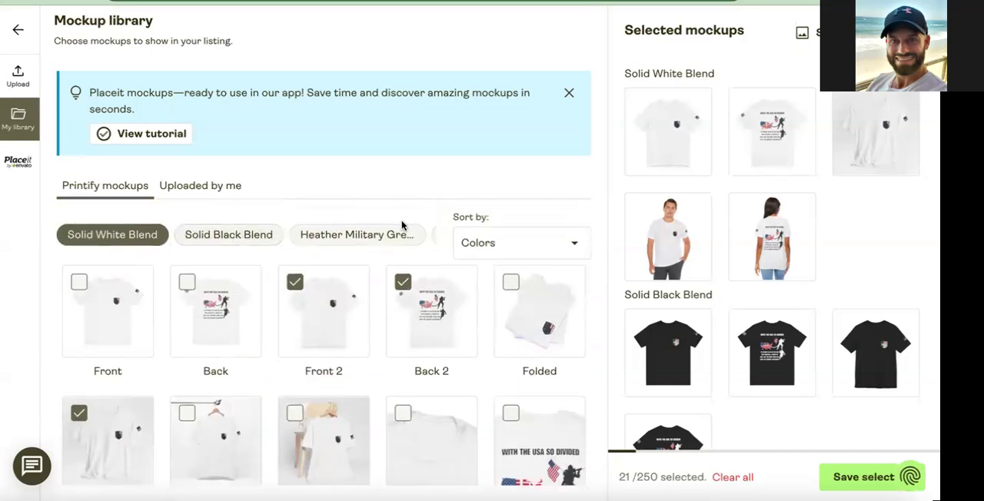
left_click(695, 327)
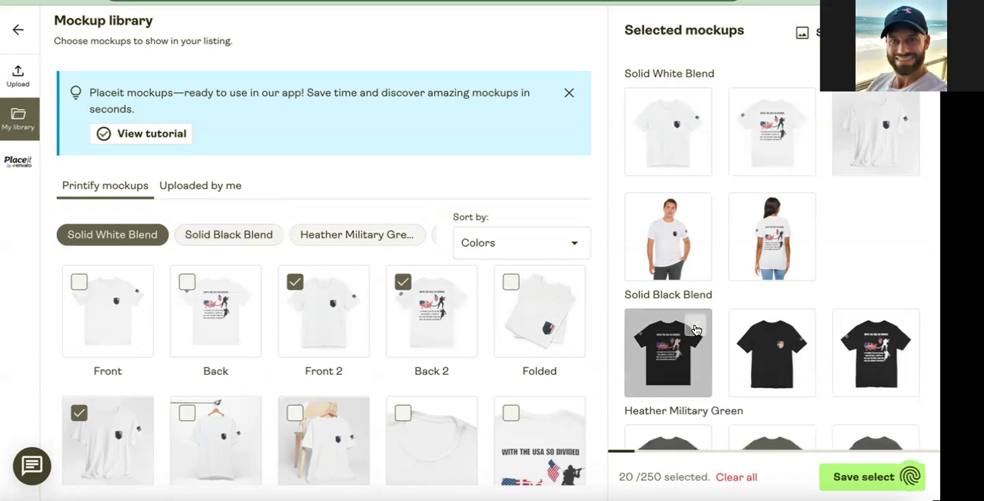
left_click(695, 329)
scroll(323, 298, "down", 2)
scroll(259, 267, "up", 2)
left_click(248, 235)
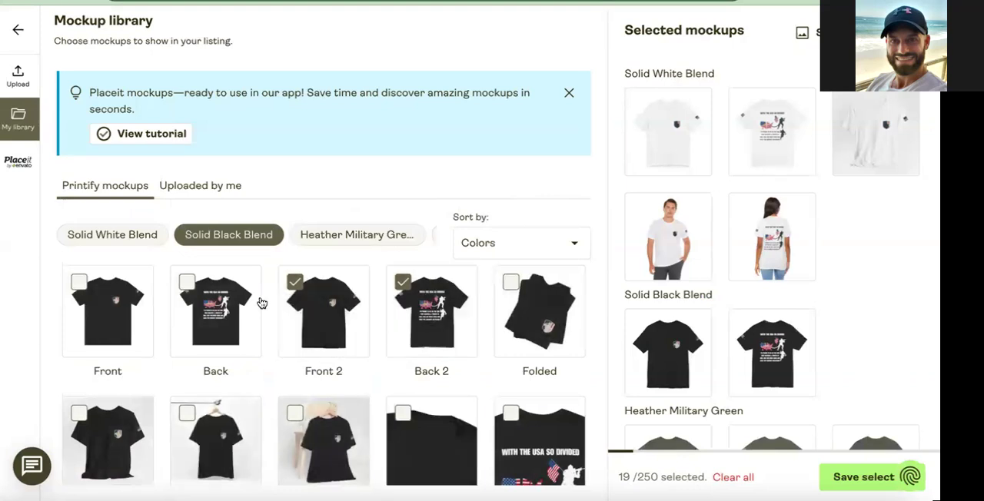
Add the Person 4, Person 9 Back and Duo mockups to the Solid Black Blend selection.
scroll(338, 415, "down", 3)
scroll(357, 392, "down", 2)
left_click(403, 236)
scroll(325, 374, "down", 2)
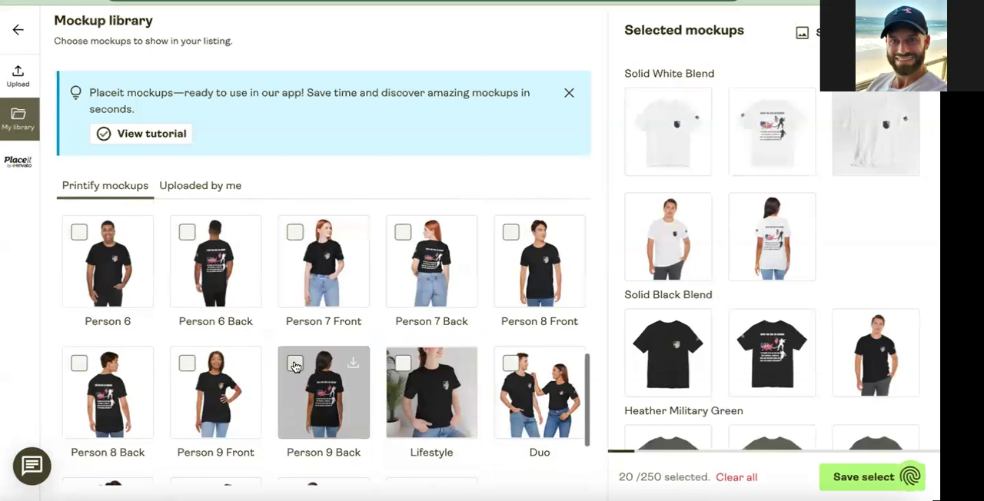
left_click(295, 361)
scroll(431, 369, "down", 2)
left_click(508, 301)
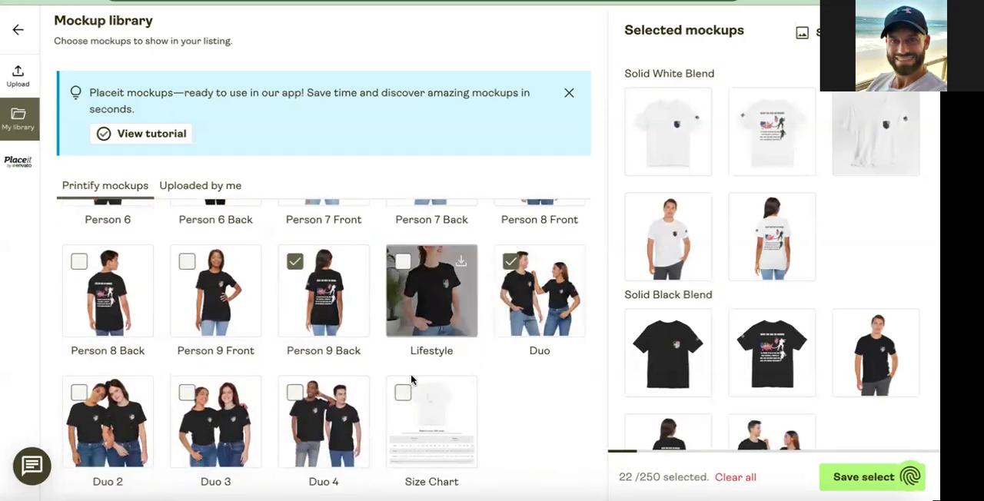
Check the selected mockups of the remaining shirt colors and save the mockup selection.
scroll(369, 350, "down", 1)
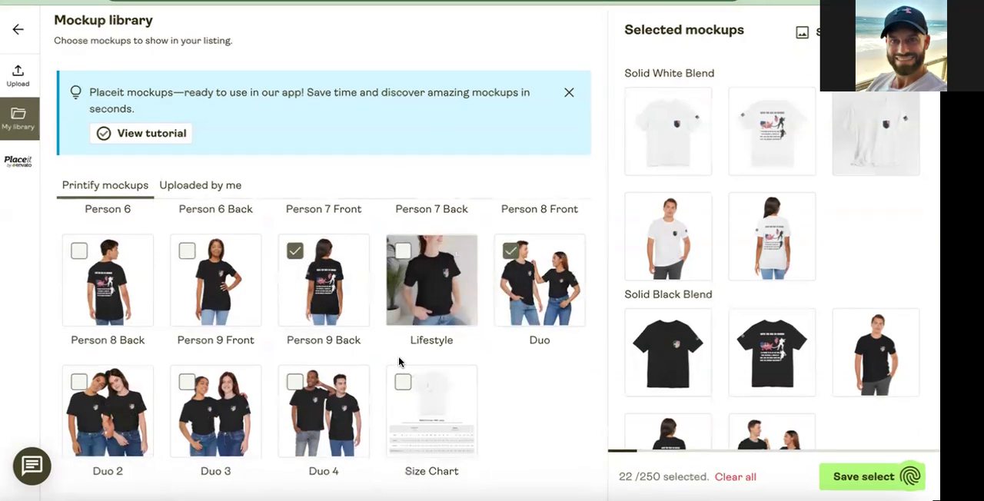
scroll(398, 362, "up", 5)
scroll(692, 287, "down", 5)
scroll(693, 286, "down", 5)
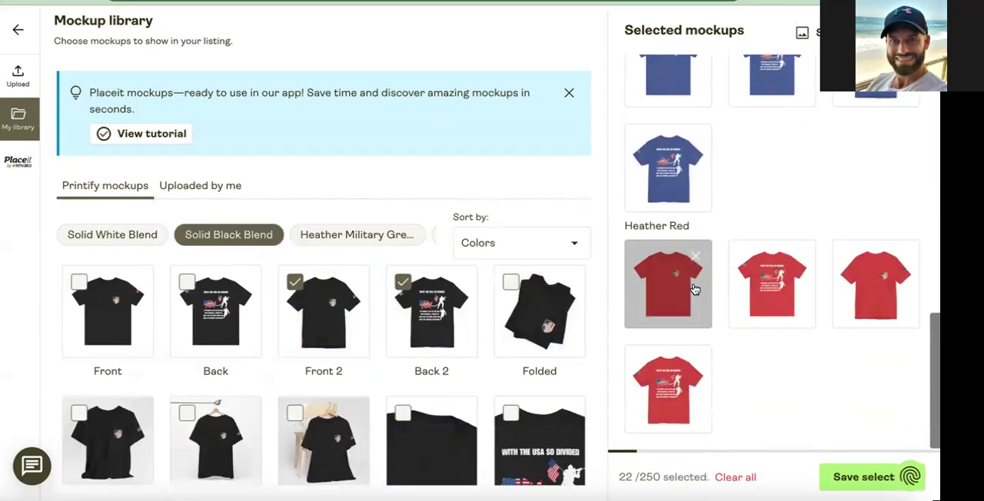
scroll(694, 285, "up", 15)
left_click(851, 478)
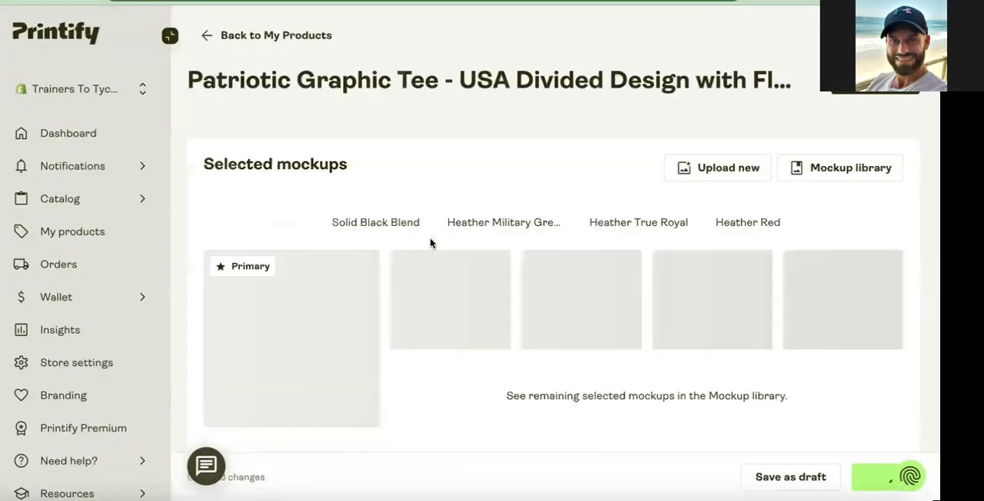
Make the Solid Black Blend Person 9 Back mockup the primary mockup of the listing.
mouse_move(426, 266)
scroll(426, 265, "down", 1)
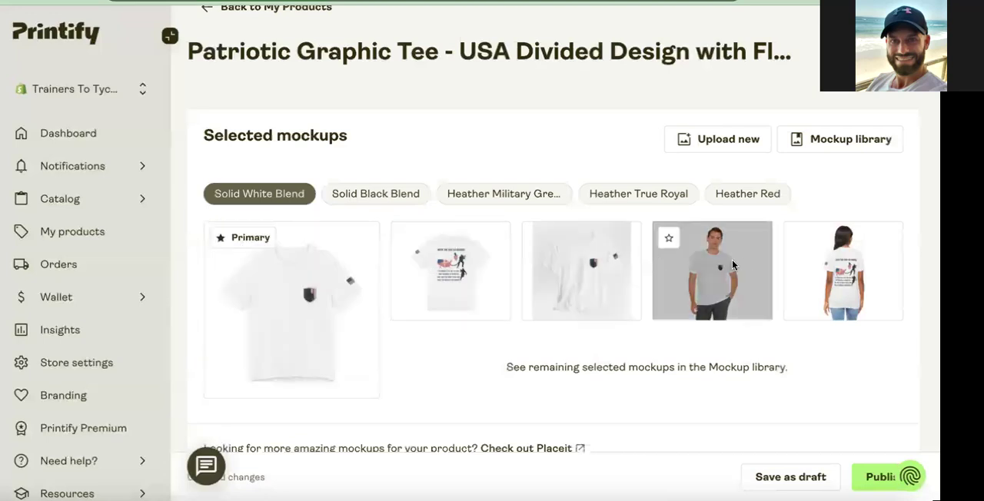
left_click(396, 192)
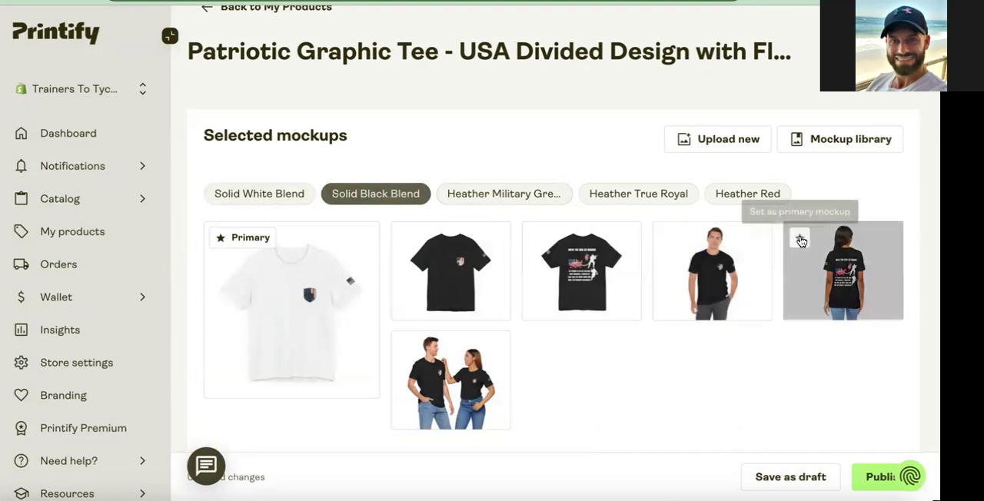
left_click(800, 236)
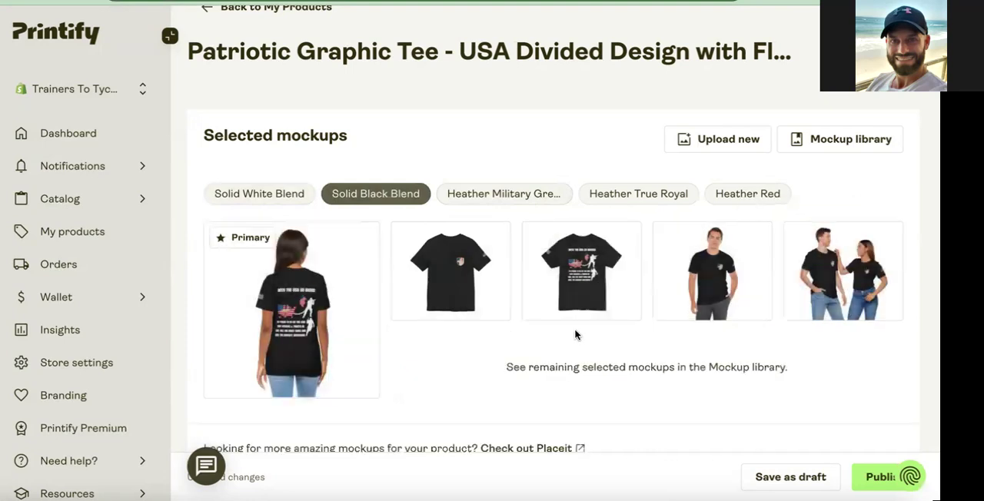
Examine the listing's title and description and the AI generation form, leaving its design description empty.
scroll(575, 336, "down", 7)
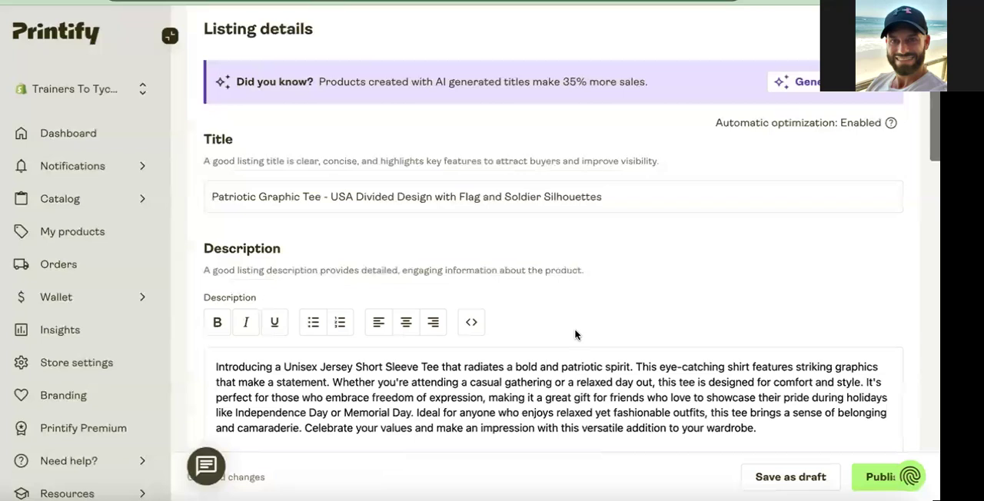
scroll(575, 335, "down", 2)
scroll(541, 312, "down", 1)
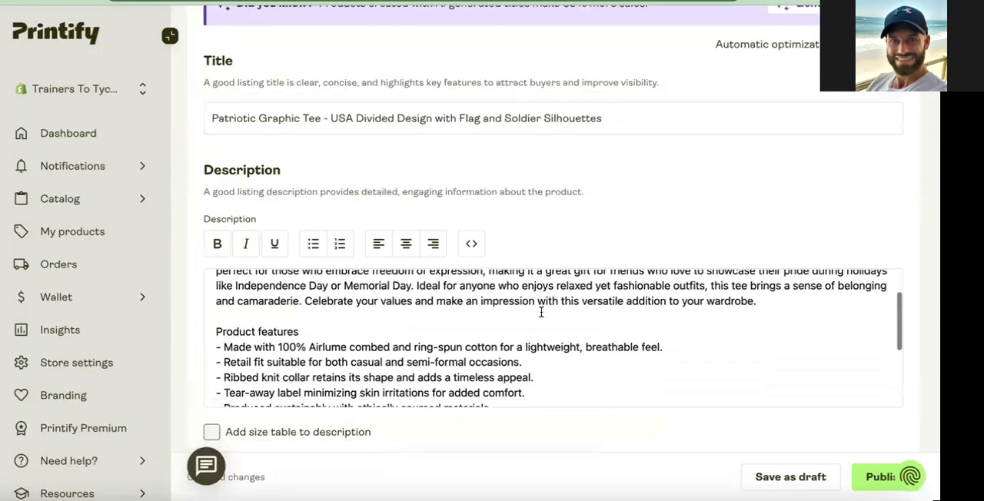
scroll(541, 312, "up", 3)
scroll(737, 145, "up", 2)
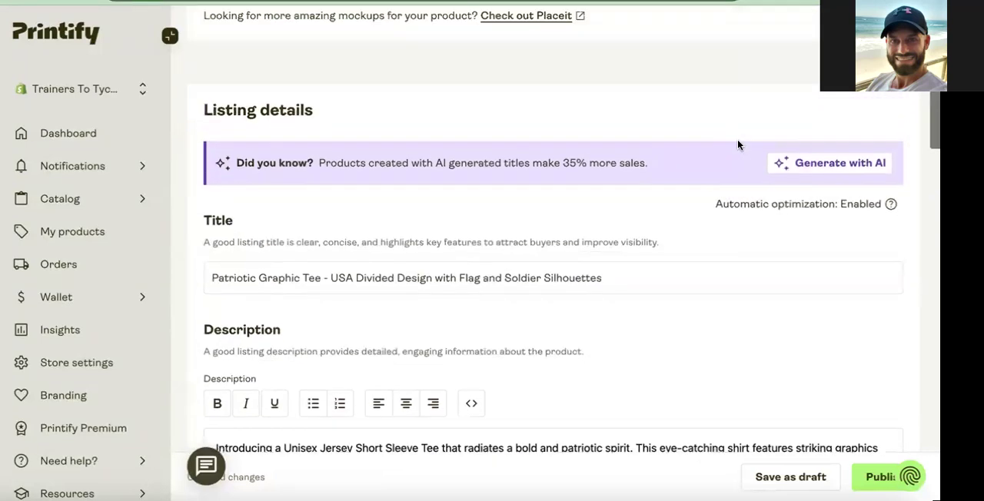
left_click(872, 177)
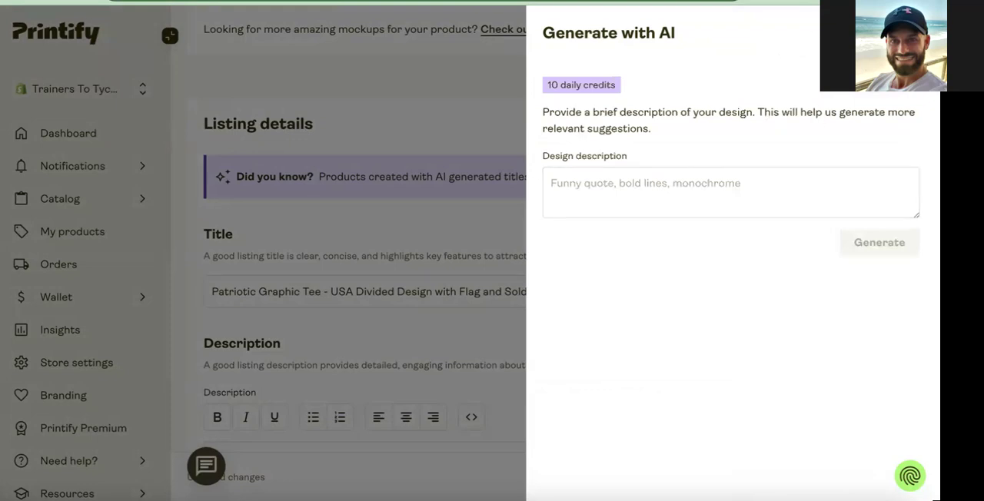
left_click(909, 33)
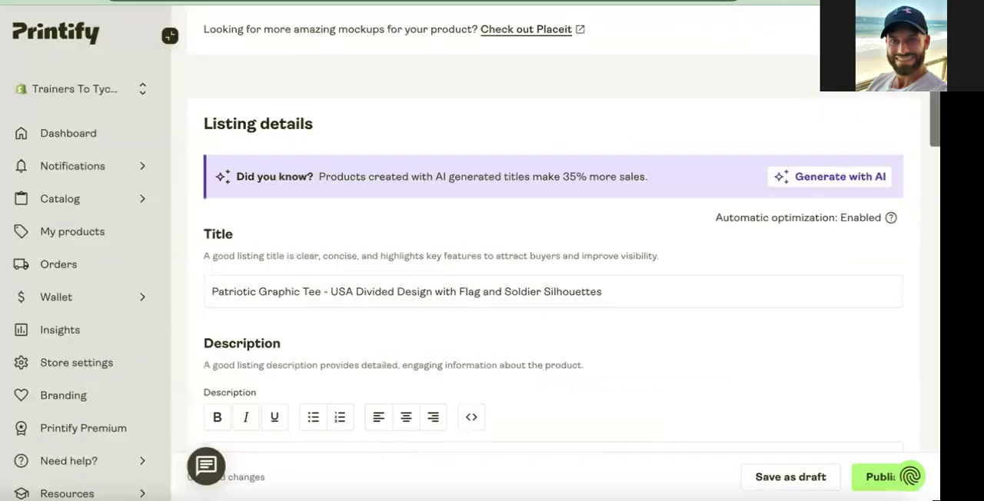
Examine the listing's description, product features, tags, personalization option and variant pricing.
scroll(694, 123, "down", 3)
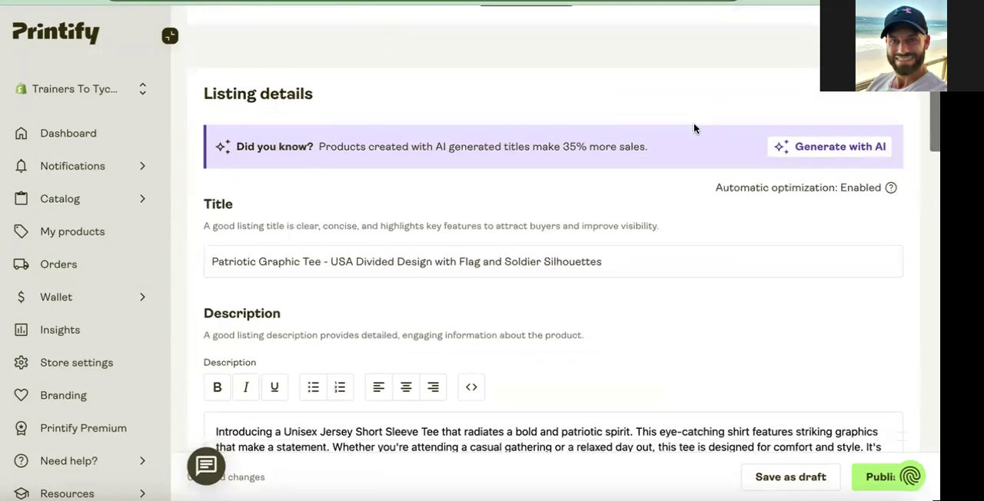
scroll(499, 304, "down", 1)
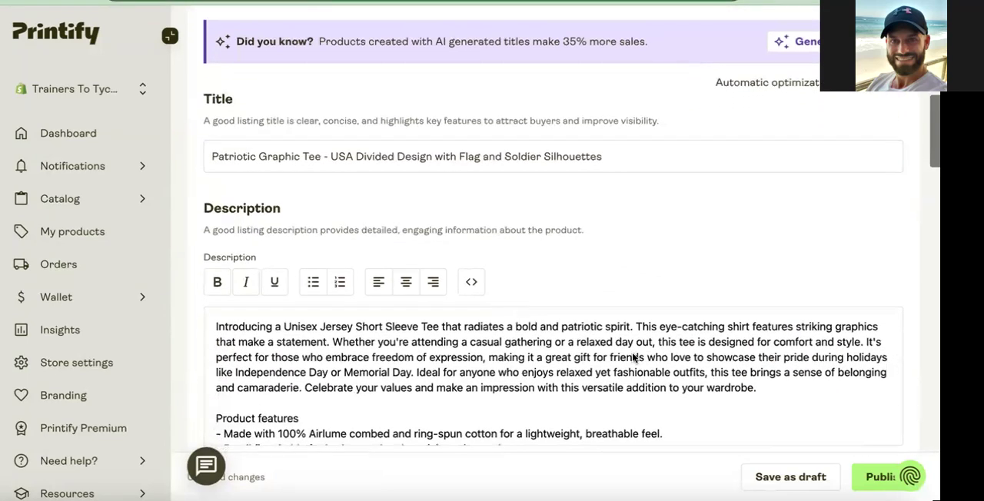
scroll(634, 357, "down", 3)
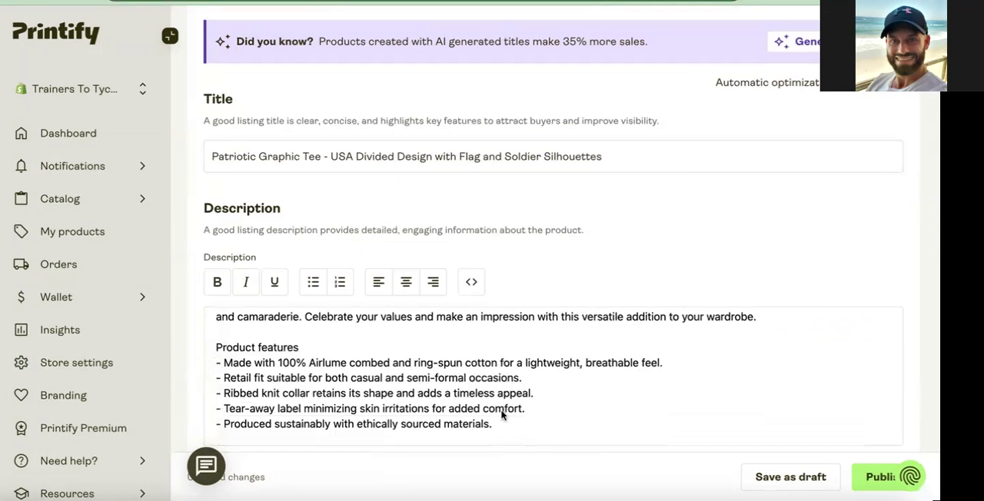
scroll(492, 353, "up", 3)
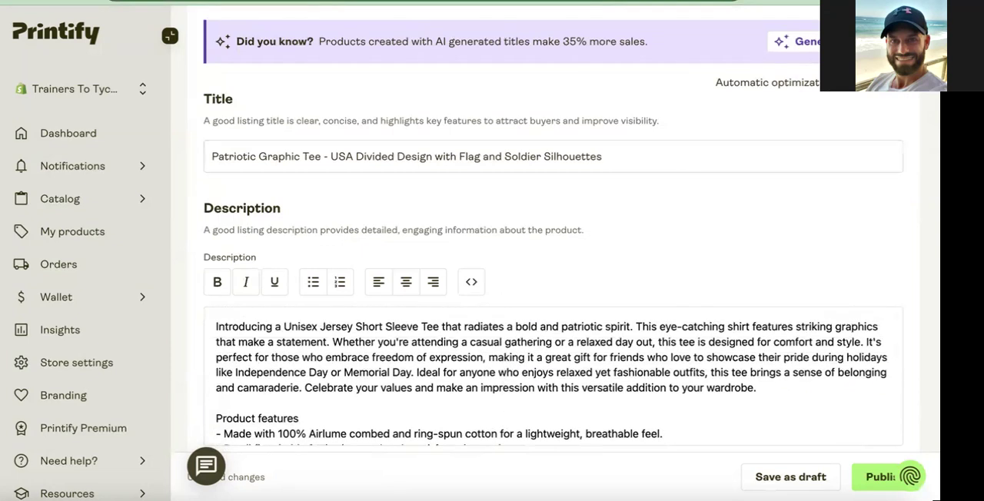
scroll(345, 254, "down", 3)
scroll(344, 254, "down", 4)
scroll(376, 116, "down", 2)
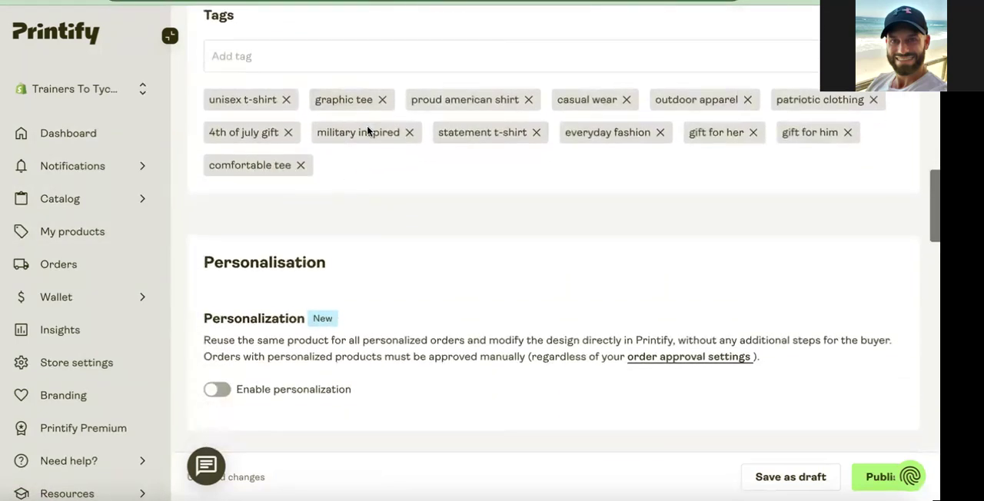
scroll(368, 132, "down", 14)
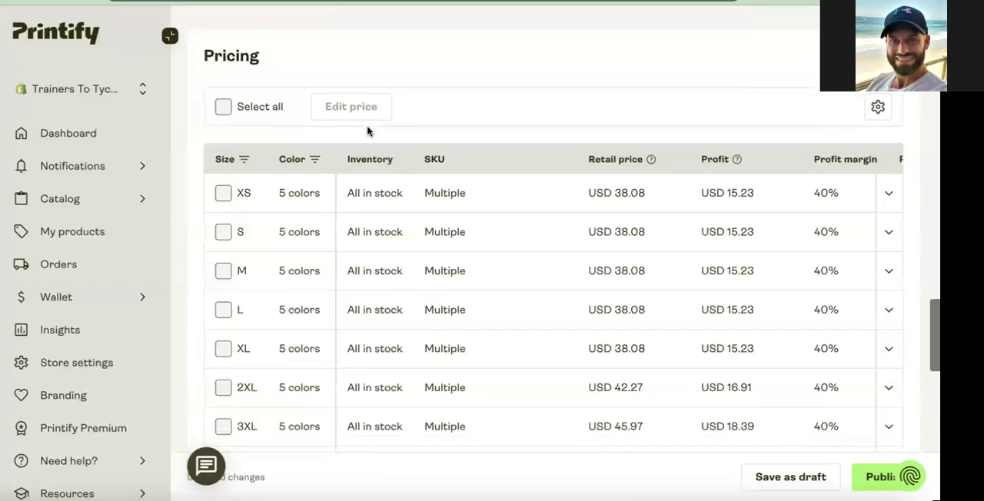
Set the retail price of all XS, S, M, L and XL variants to USD 35.99.
scroll(367, 132, "down", 1)
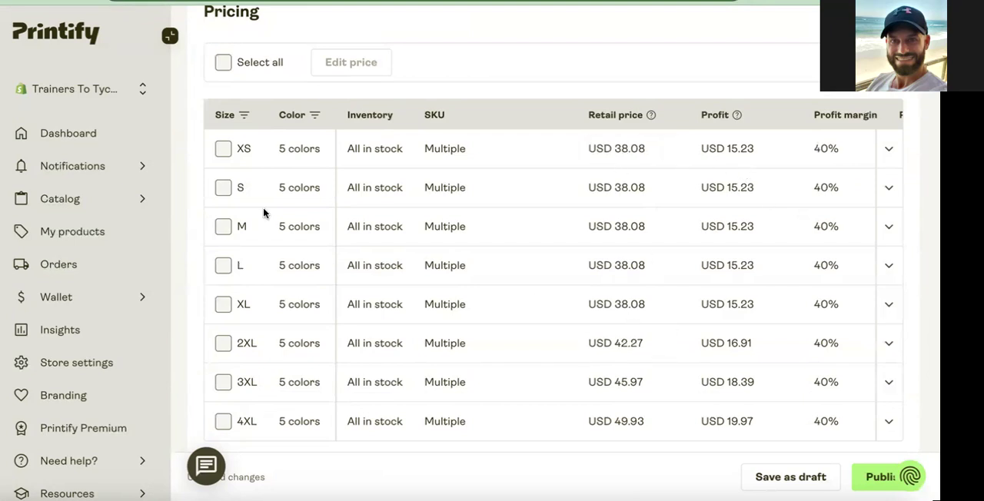
left_click(223, 62)
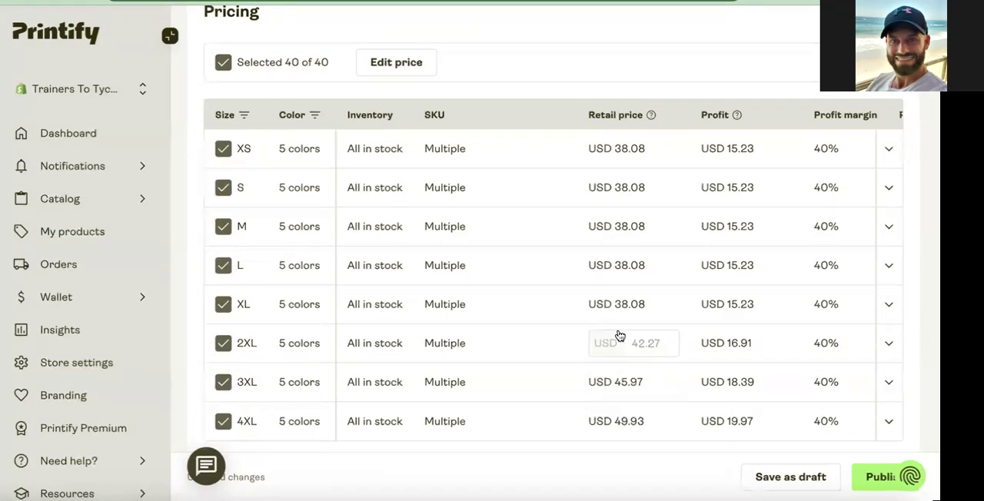
left_click(222, 345)
left_click(222, 384)
left_click(222, 421)
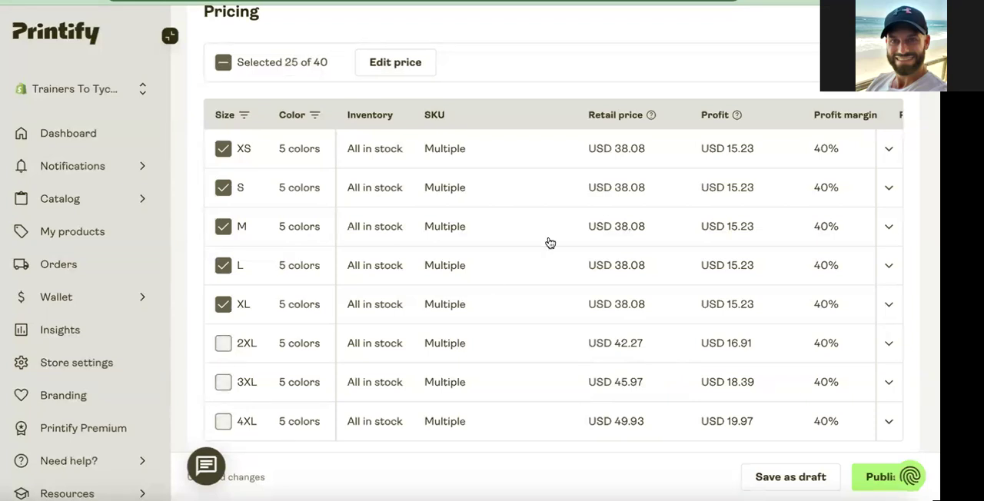
left_click(378, 64)
left_click(352, 289)
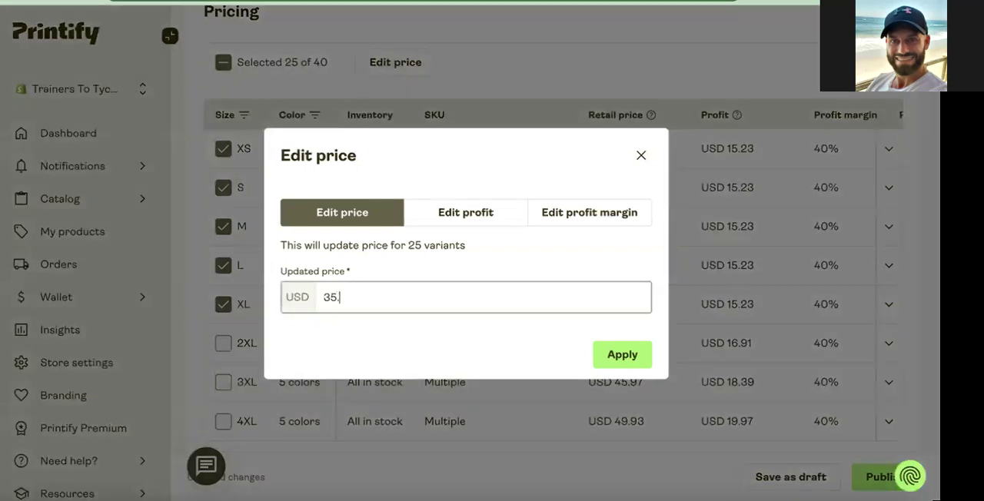
left_click(604, 364)
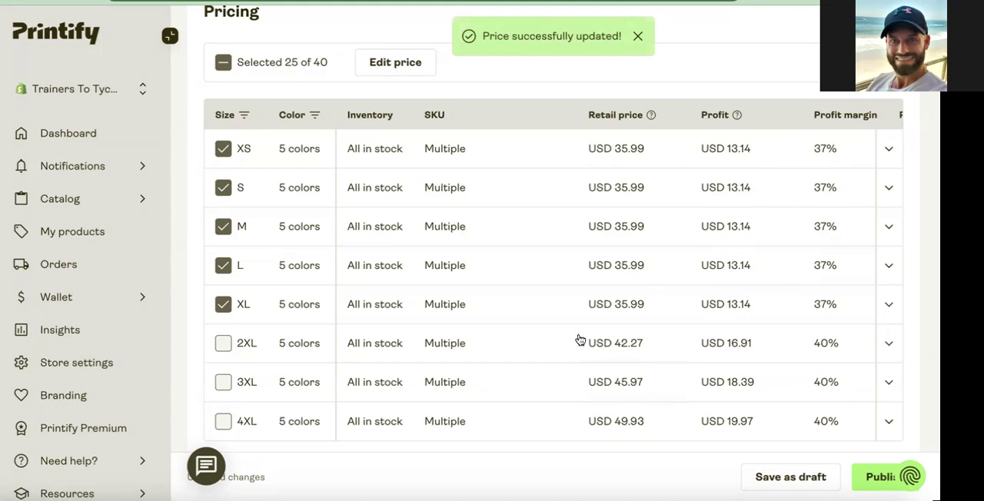
Assign the product to the New Releases Shopify collection.
scroll(349, 331, "down", 10)
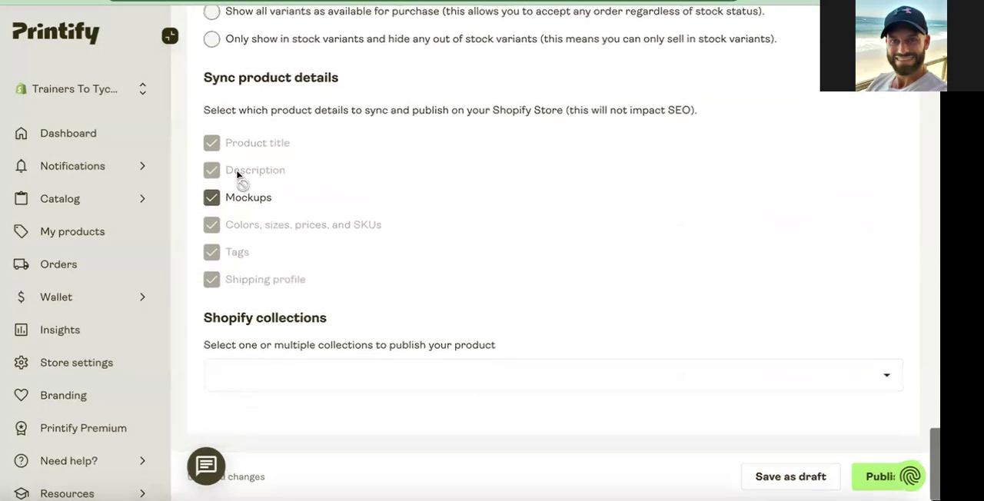
left_click(366, 377)
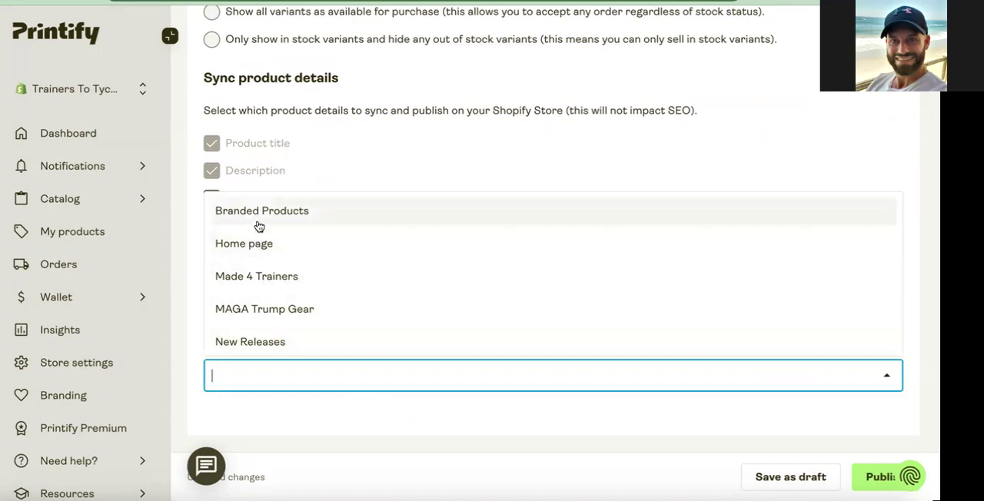
left_click(274, 345)
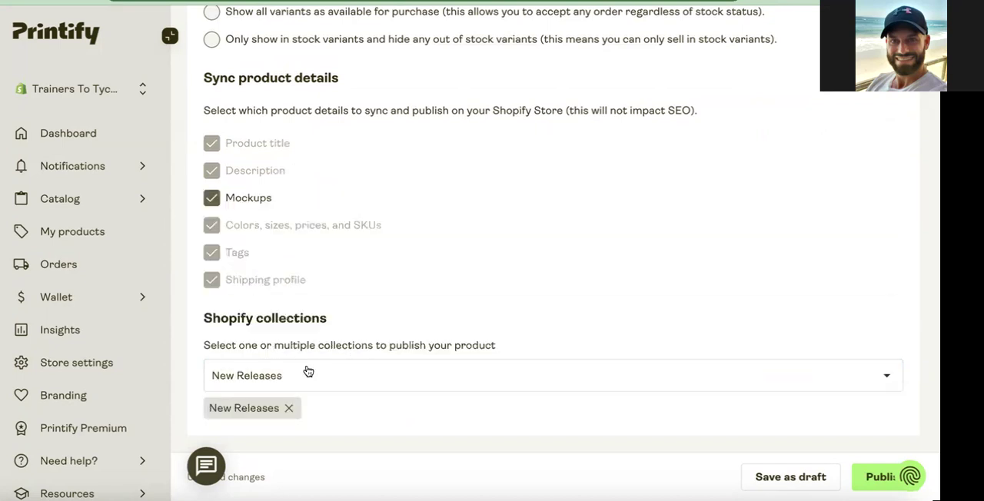
Open the published Proud America Patriot T-Shirt from the product list.
left_click(108, 230)
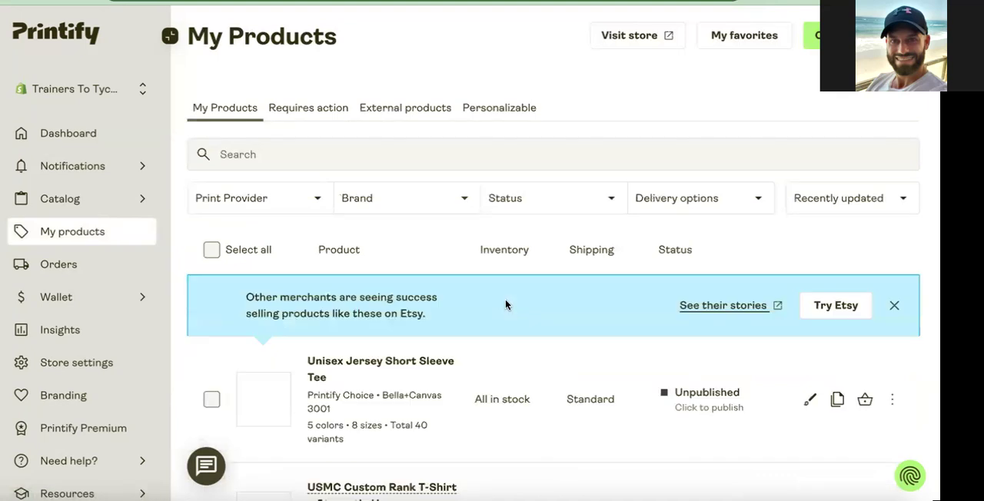
scroll(415, 323, "down", 1)
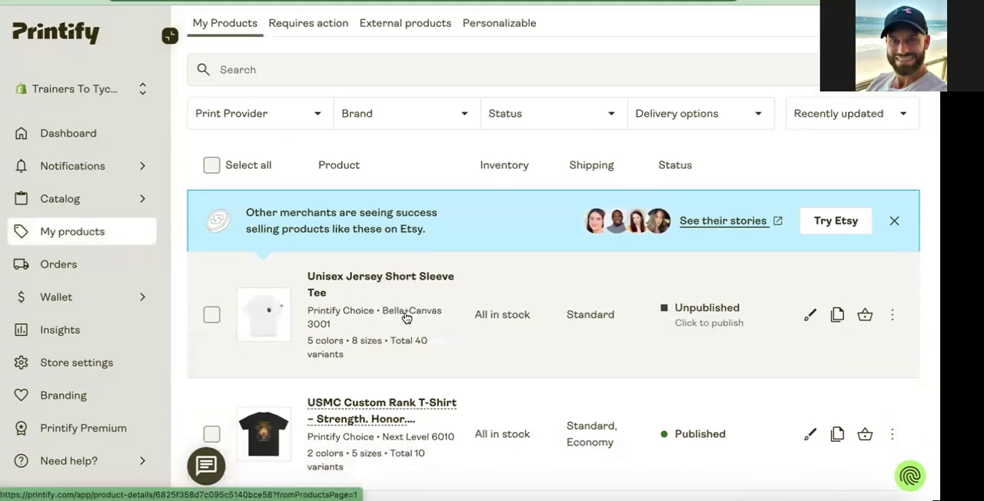
scroll(407, 318, "down", 3)
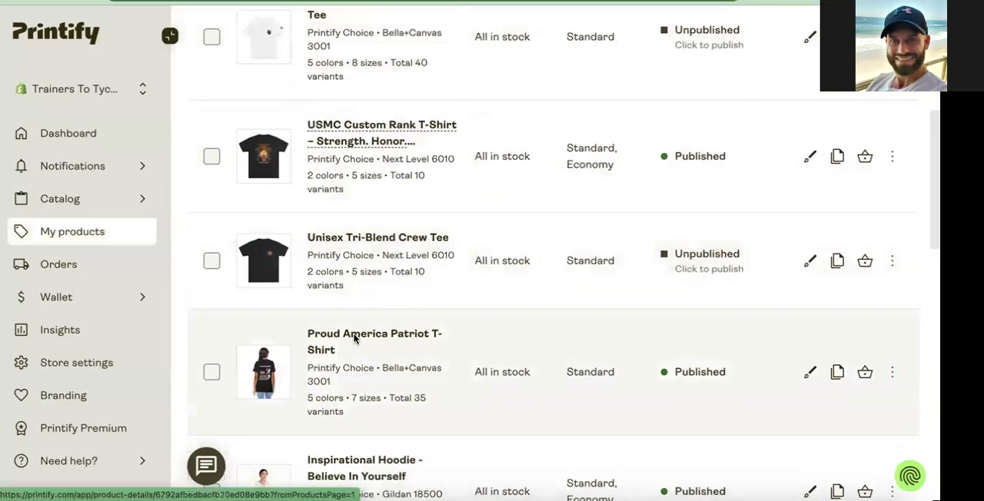
left_click(397, 337)
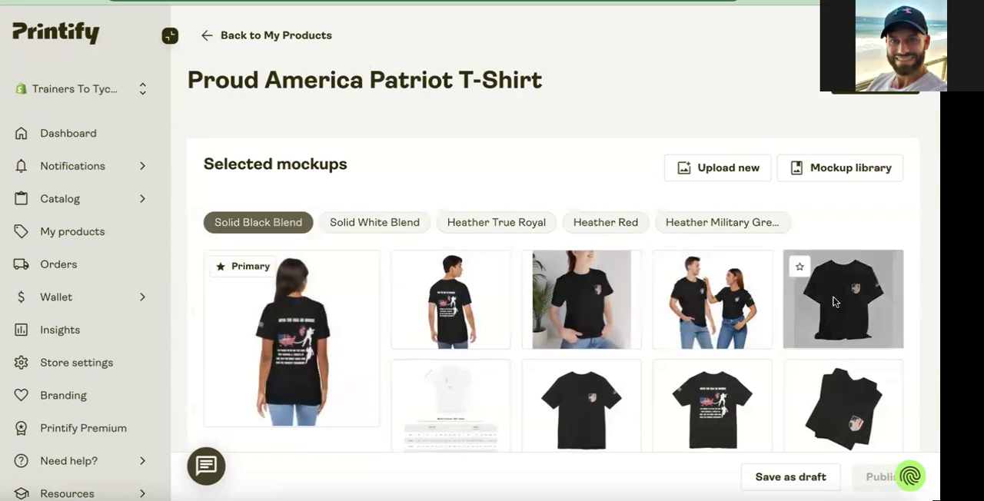
Examine the selected mockups, title and formatted description of the Proud America Patriot T-Shirt listing.
scroll(675, 380, "down", 1)
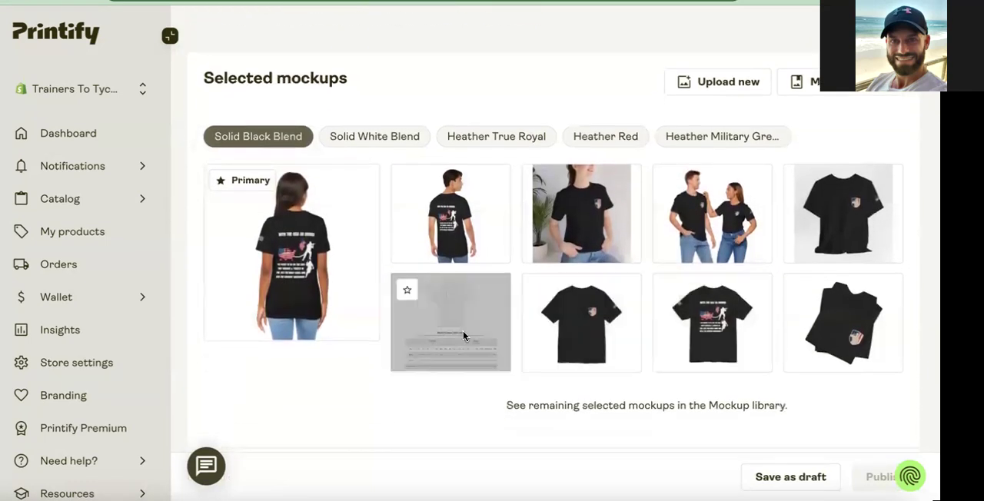
scroll(462, 331, "down", 6)
scroll(464, 335, "down", 1)
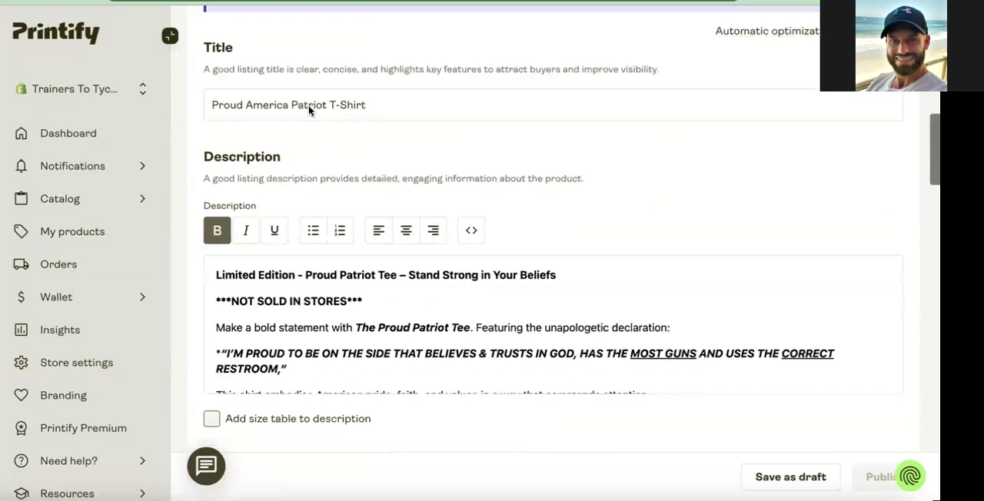
scroll(429, 319, "down", 5)
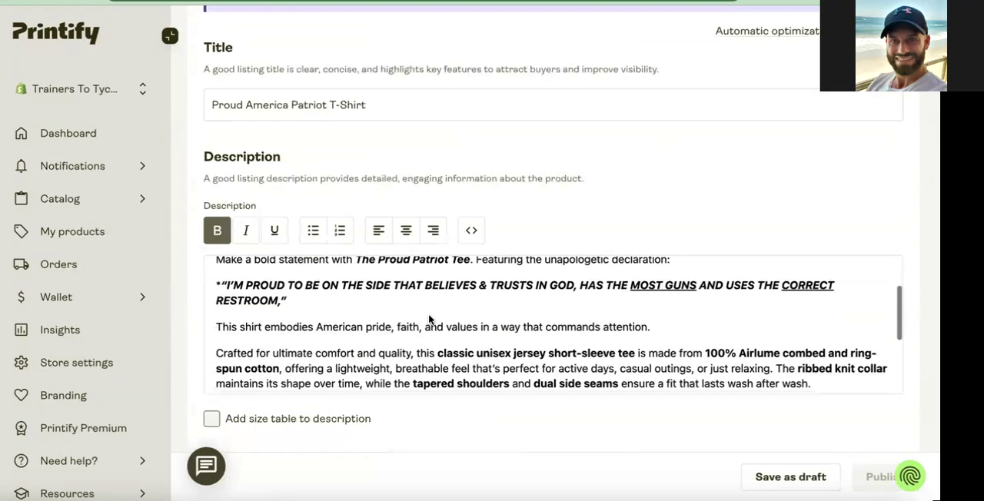
scroll(429, 319, "down", 3)
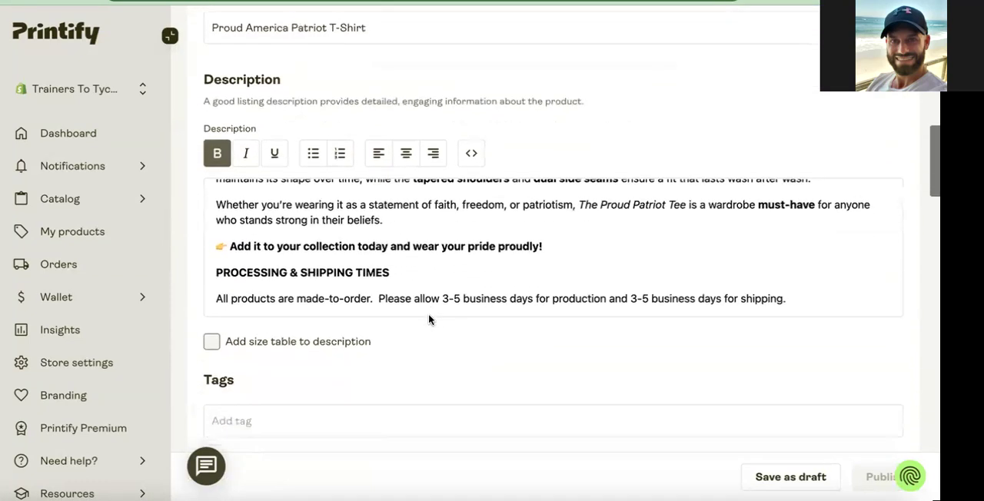
Review the tags, variant pricing, sync options and Shopify collection of the Proud America Patriot T-Shirt listing.
scroll(438, 243, "down", 7)
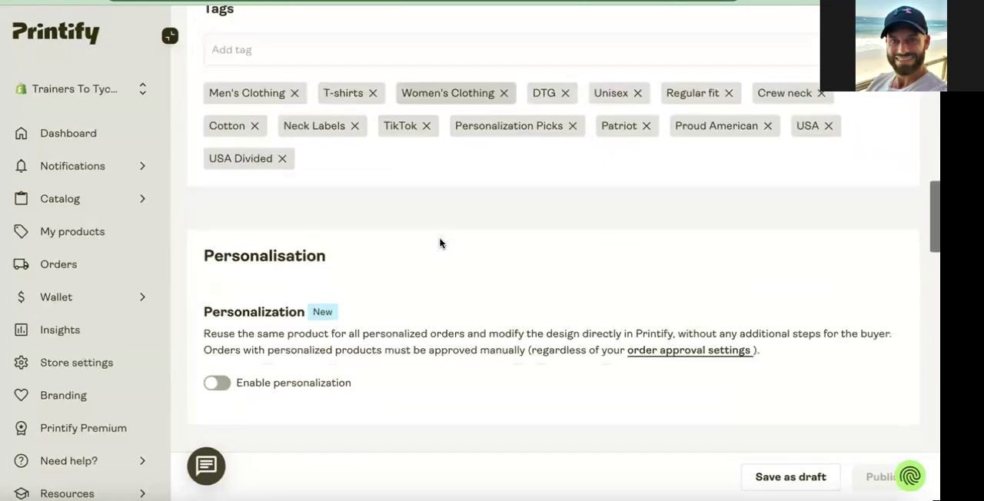
scroll(439, 243, "down", 5)
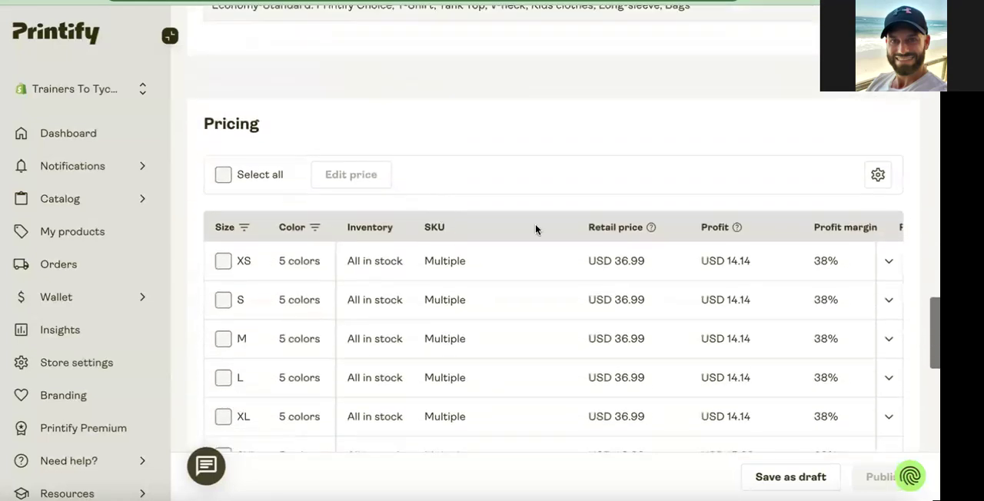
scroll(543, 338, "down", 6)
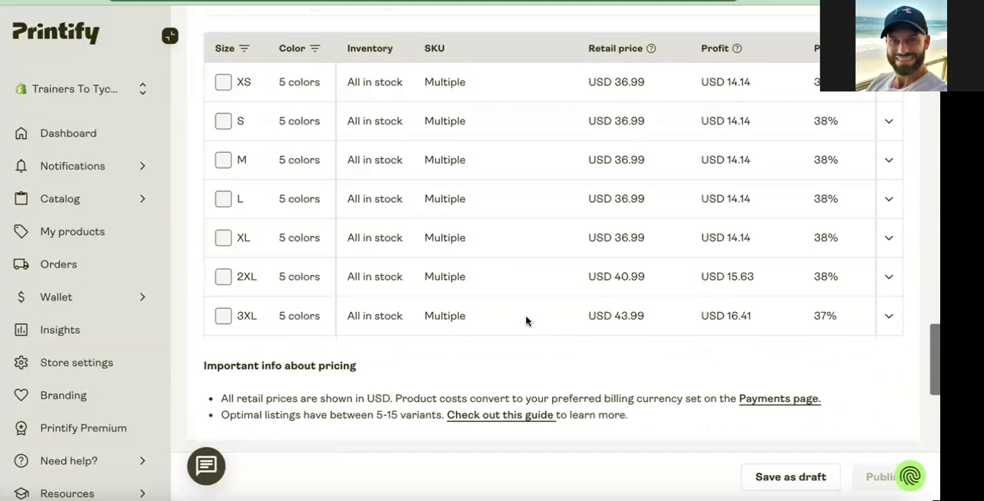
scroll(471, 299, "down", 4)
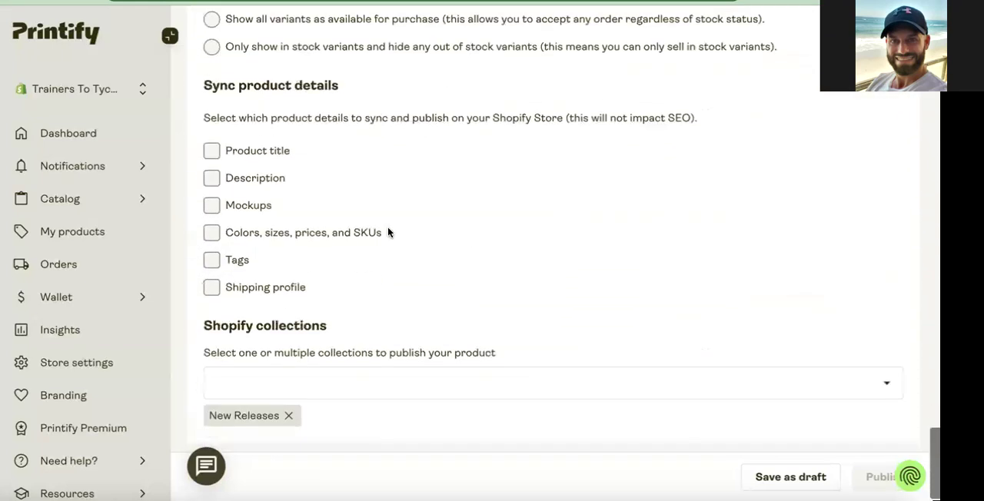
scroll(398, 315, "up", 15)
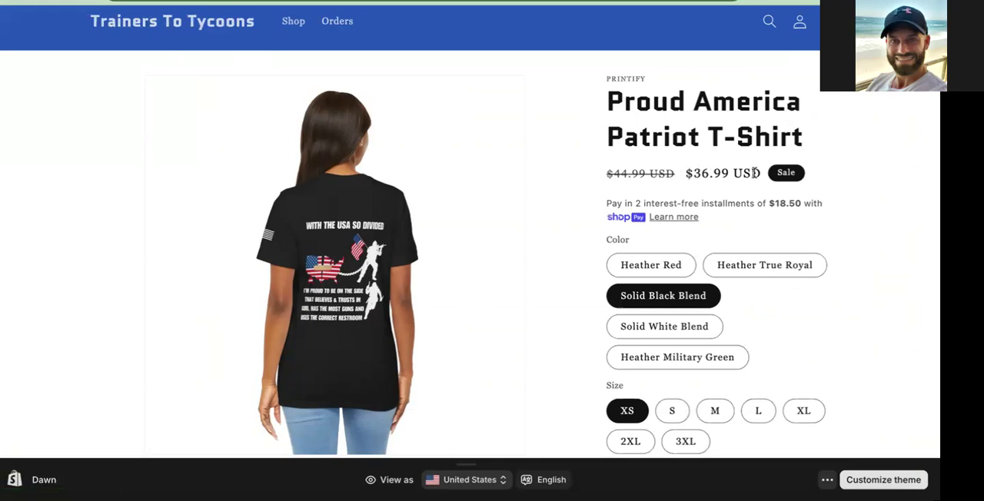
On the Shopify storefront product page, preview the shirt in Heather Red, Heather True Royal, Solid Black Blend, Solid White Blend and Heather Military Green, choosing size L.
scroll(707, 131, "down", 1)
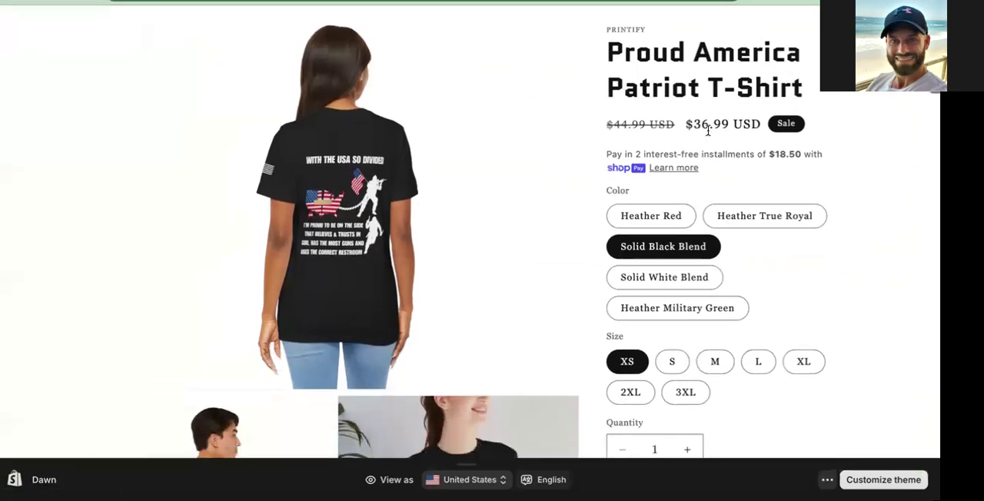
left_click(655, 226)
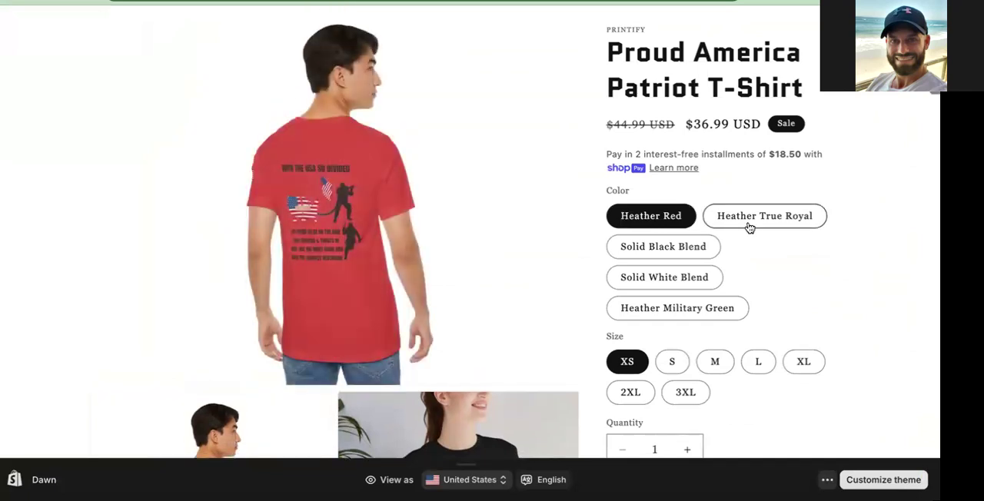
left_click(749, 226)
left_click(678, 243)
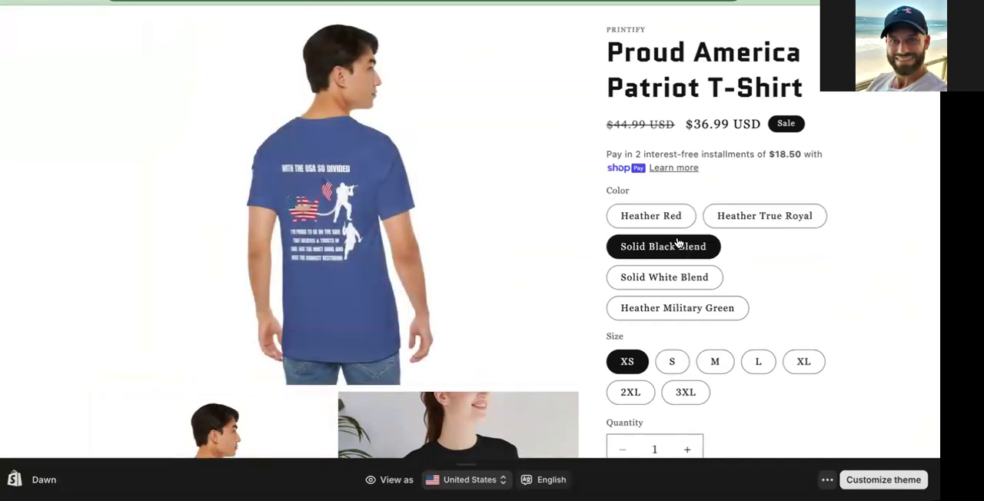
left_click(663, 280)
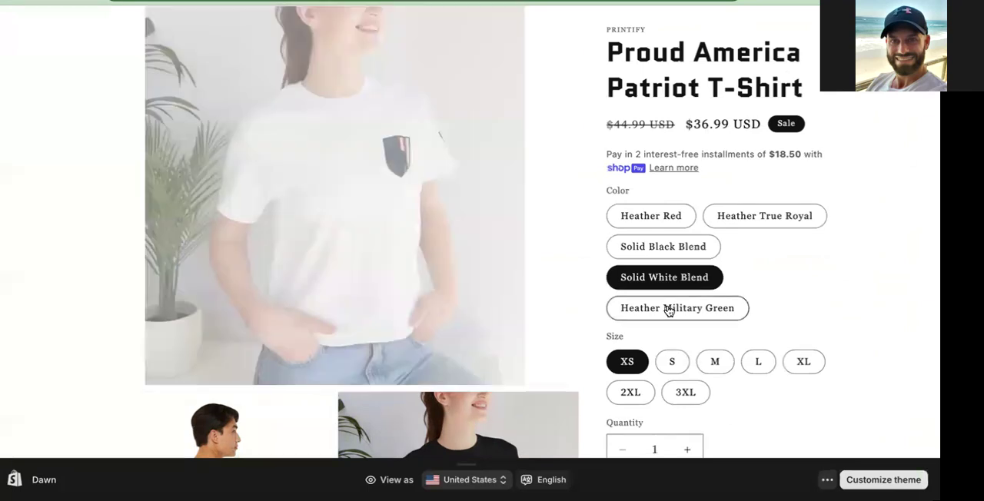
scroll(522, 281, "down", 2)
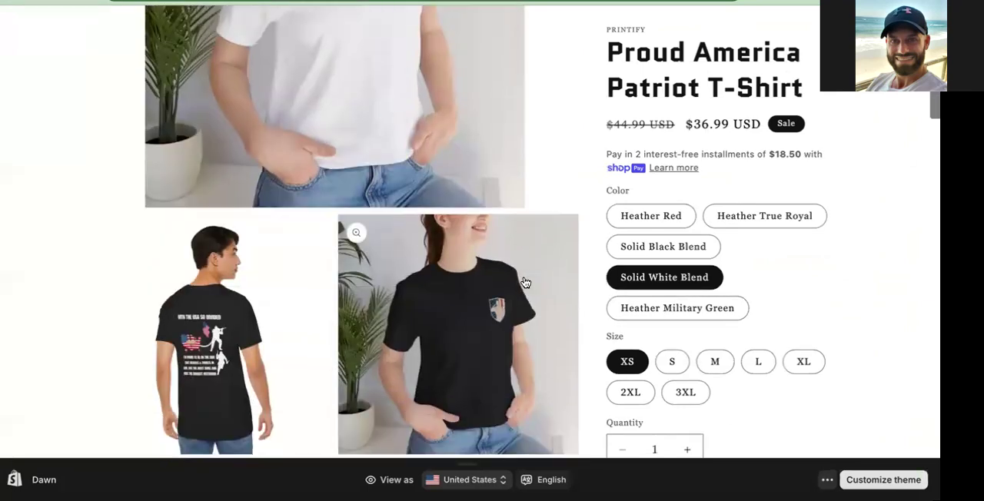
left_click(671, 311)
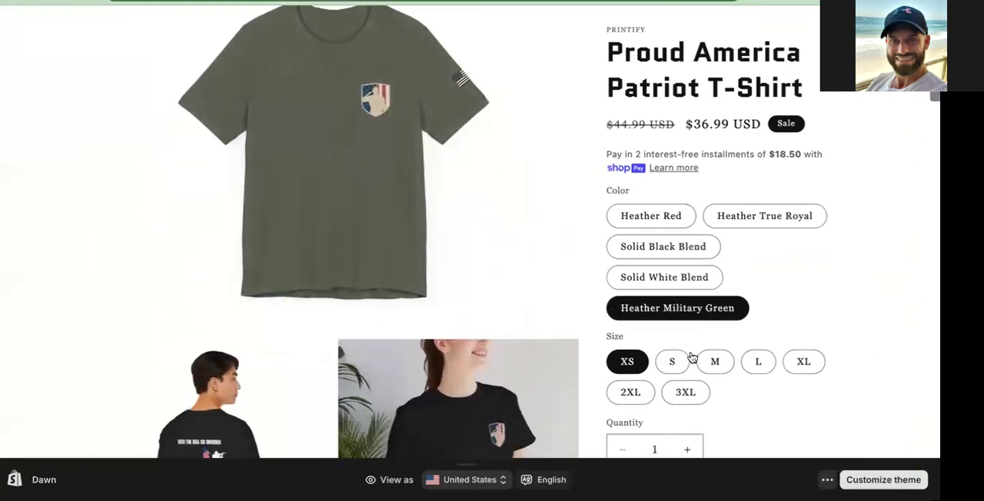
left_click(773, 372)
Examine the storefront page's mockup gallery, size chart, product description, shipping times and related products.
scroll(708, 360, "down", 5)
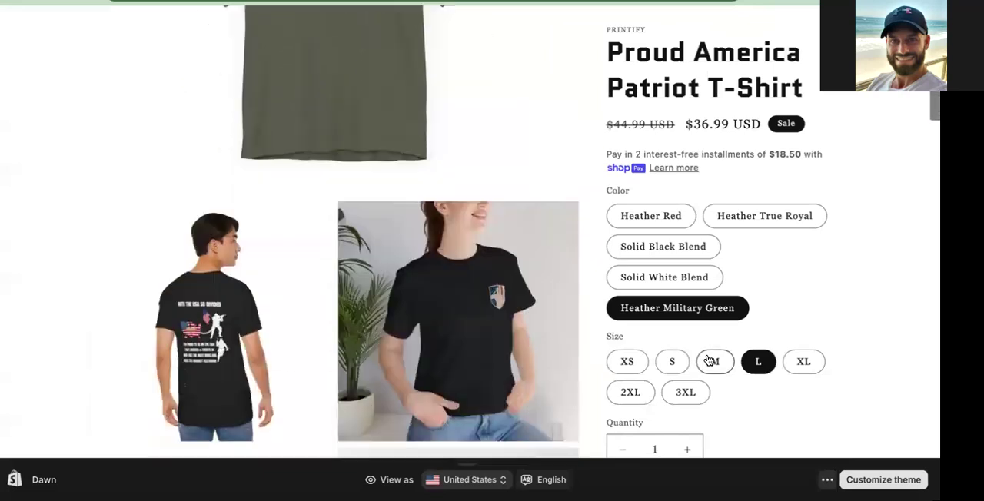
scroll(708, 360, "down", 1)
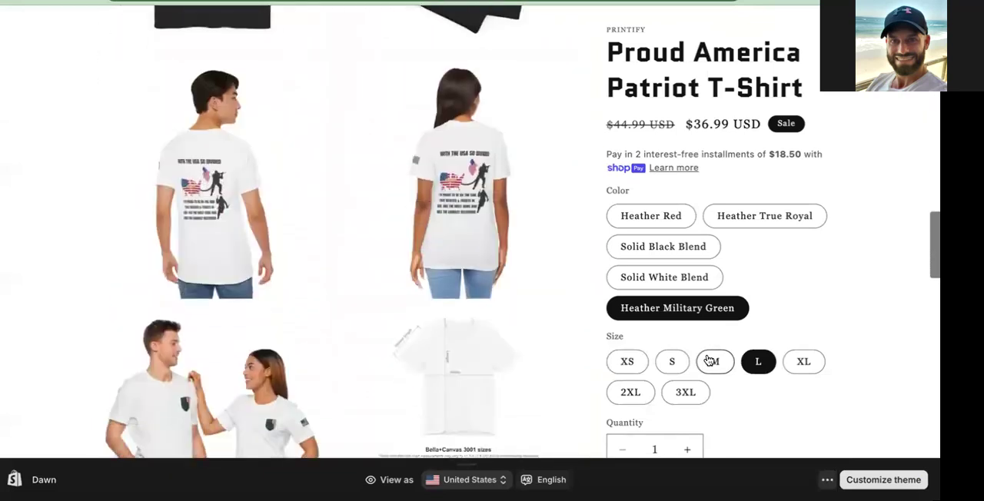
scroll(709, 361, "down", 4)
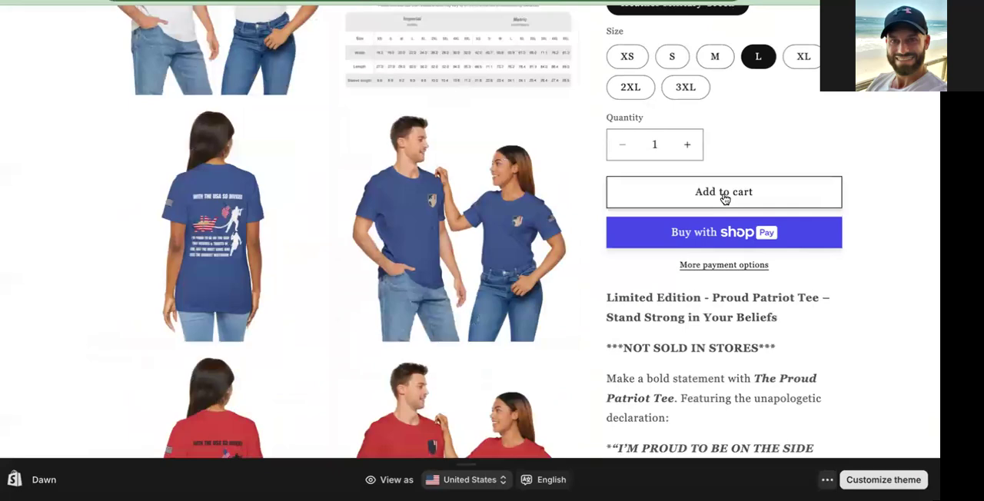
scroll(711, 319, "down", 5)
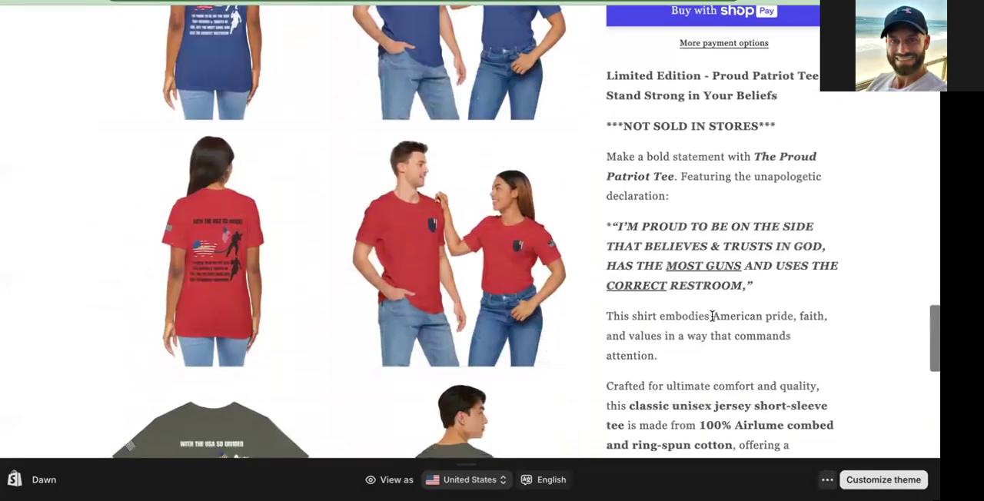
scroll(712, 316, "down", 4)
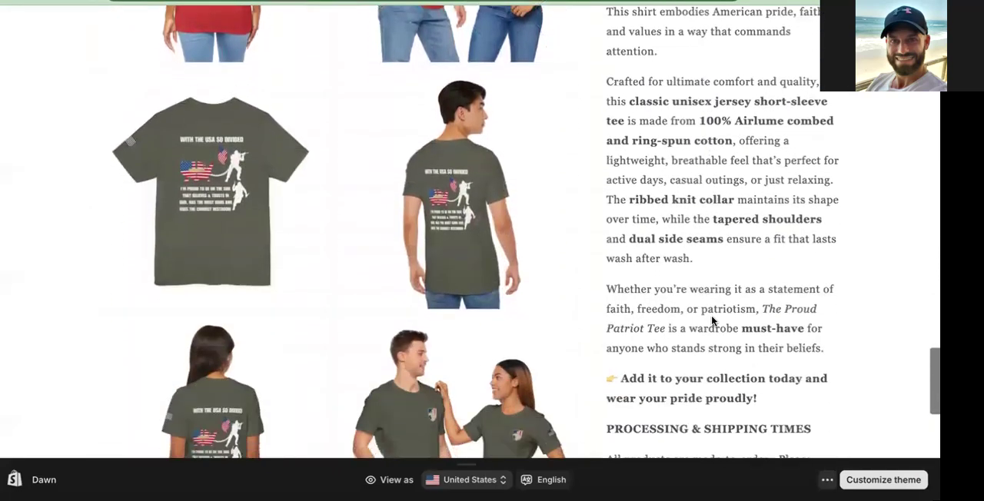
scroll(712, 316, "down", 5)
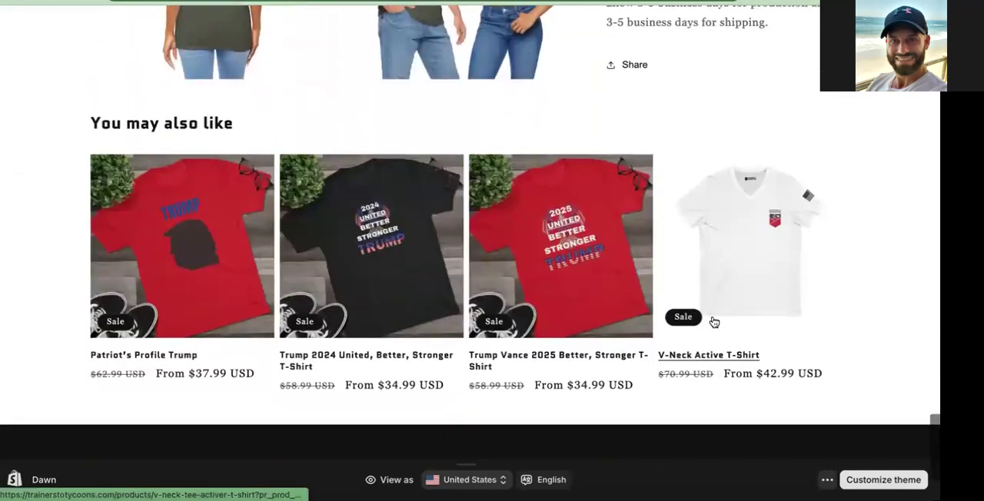
scroll(713, 320, "up", 2)
scroll(714, 322, "up", 10)
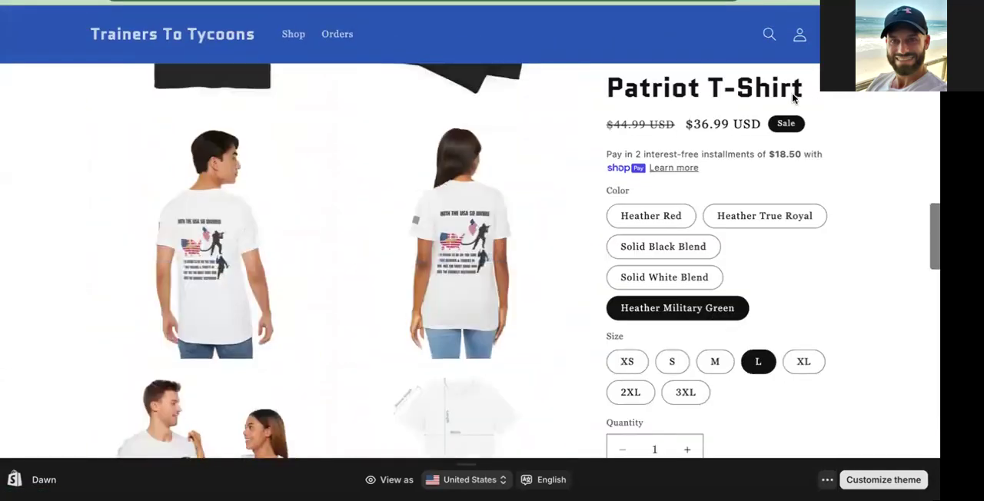